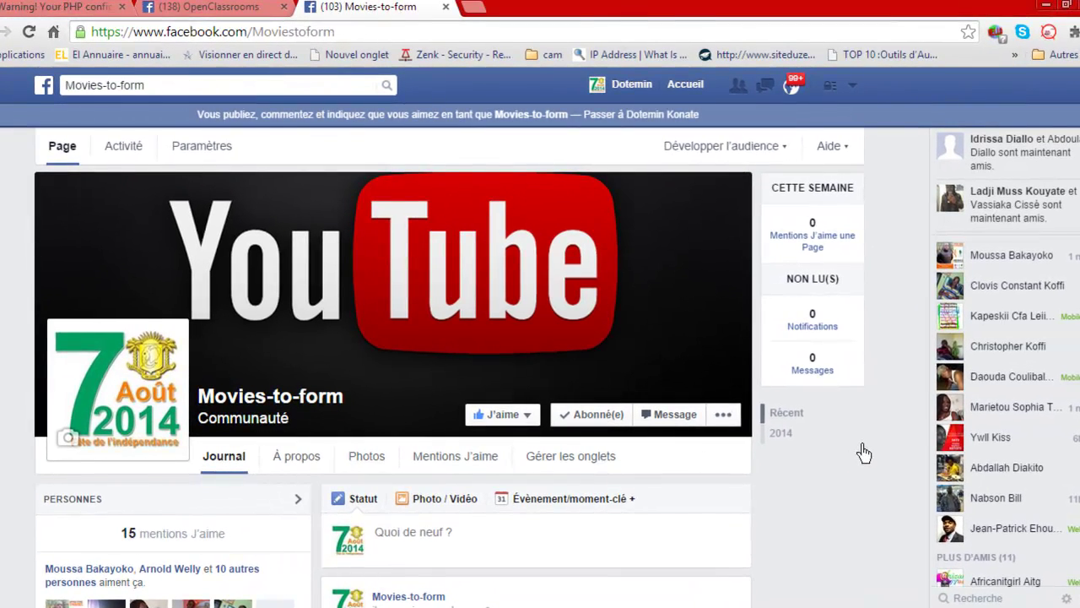
Scroll the Facebook page and try its search box and page-like options.
{"action": "scroll", "coordinate": [844, 445], "scroll_direction": "down", "scroll_amount": 1}
{"action": "scroll", "coordinate": [864, 453], "scroll_direction": "down", "scroll_amount": 2}
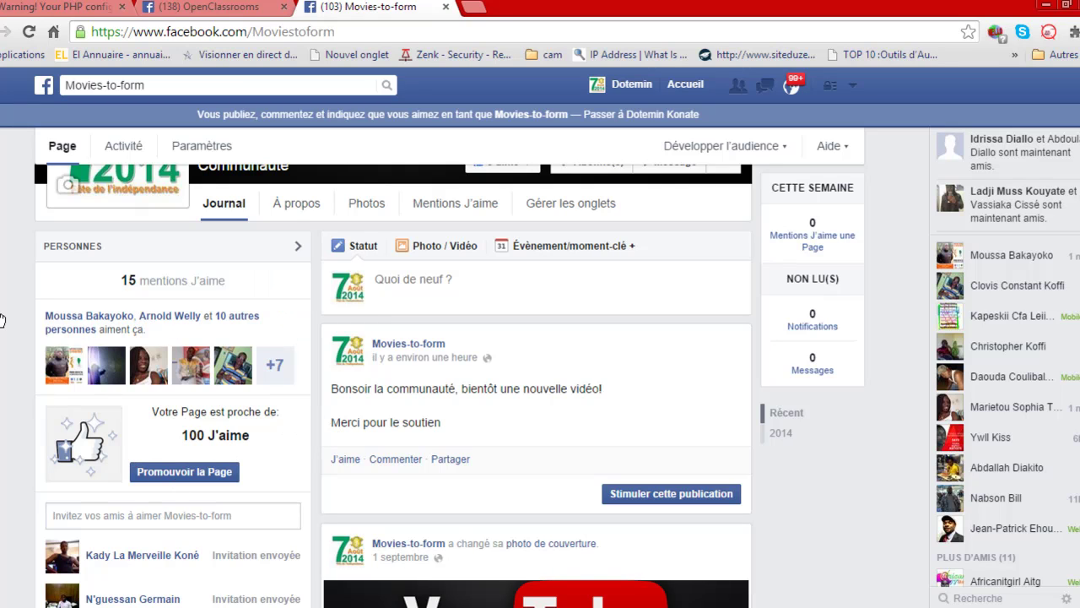
{"action": "scroll", "coordinate": [17, 317], "scroll_direction": "up", "scroll_amount": 3}
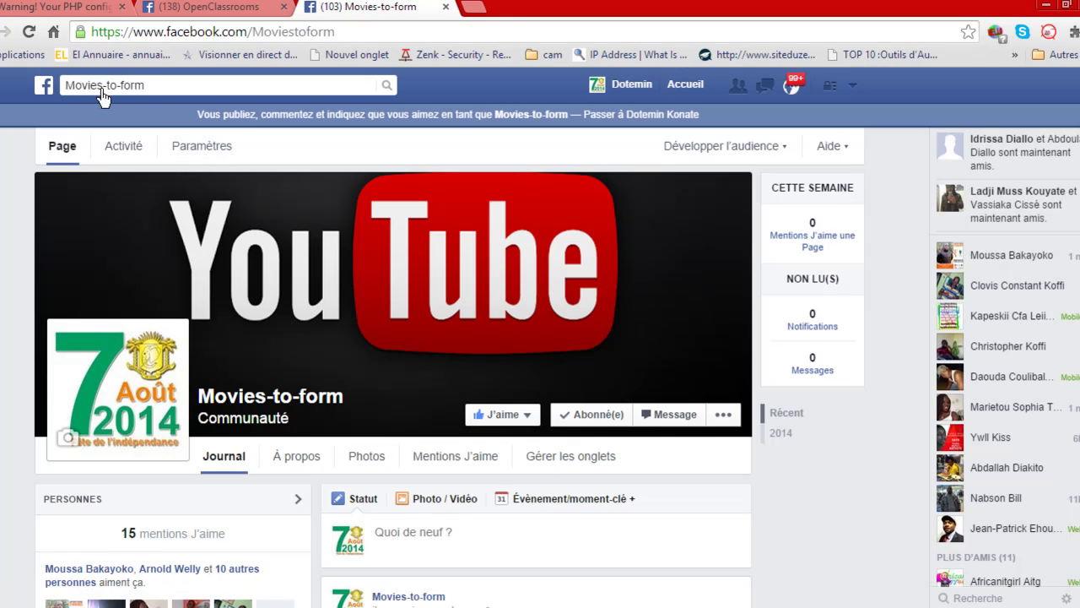
{"action": "left_click", "coordinate": [75, 92]}
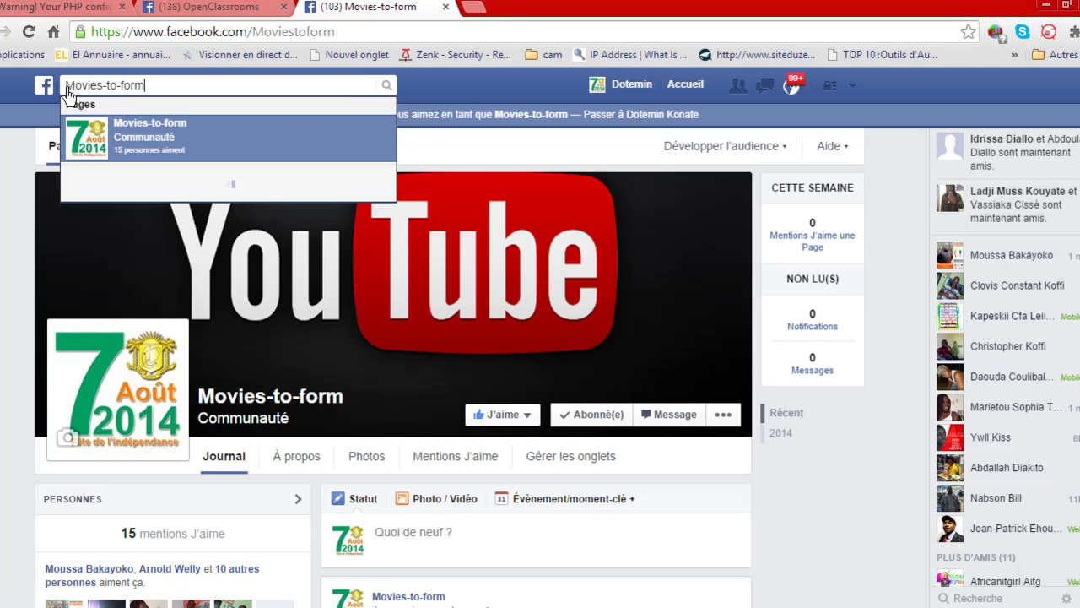
{"action": "key", "text": "shift+End"}
{"action": "key", "text": "Return"}
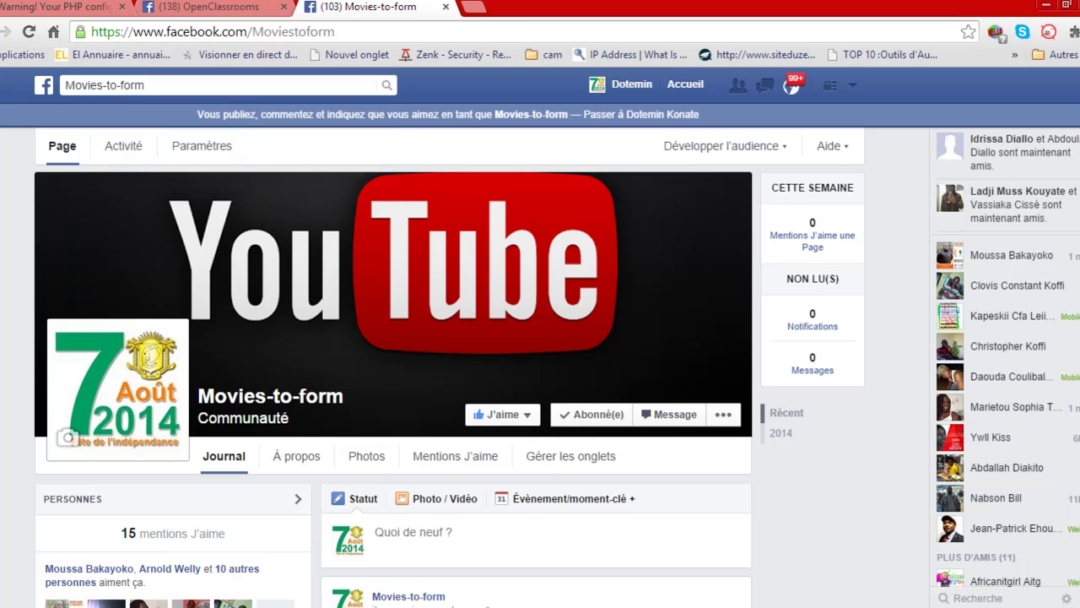
{"action": "left_click", "coordinate": [495, 422]}
Scroll through the Facebook page, then open a new blank Chrome tab beside it.
{"action": "scroll", "coordinate": [839, 497], "scroll_direction": "down", "scroll_amount": 2}
{"action": "scroll", "coordinate": [839, 498], "scroll_direction": "down", "scroll_amount": 2}
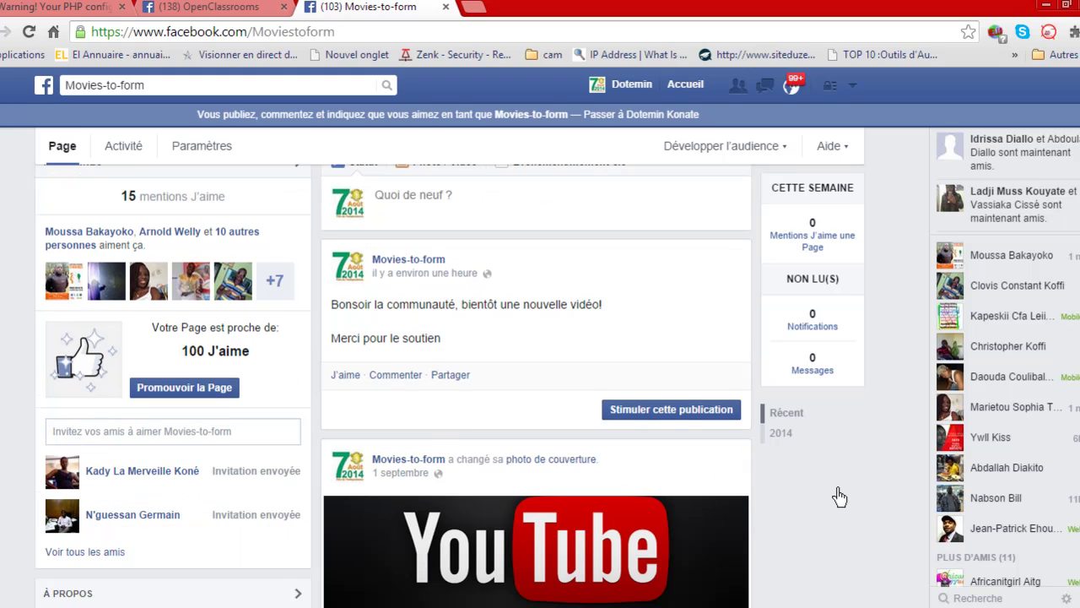
{"action": "scroll", "coordinate": [839, 498], "scroll_direction": "down", "scroll_amount": 2}
{"action": "scroll", "coordinate": [839, 498], "scroll_direction": "down", "scroll_amount": 3}
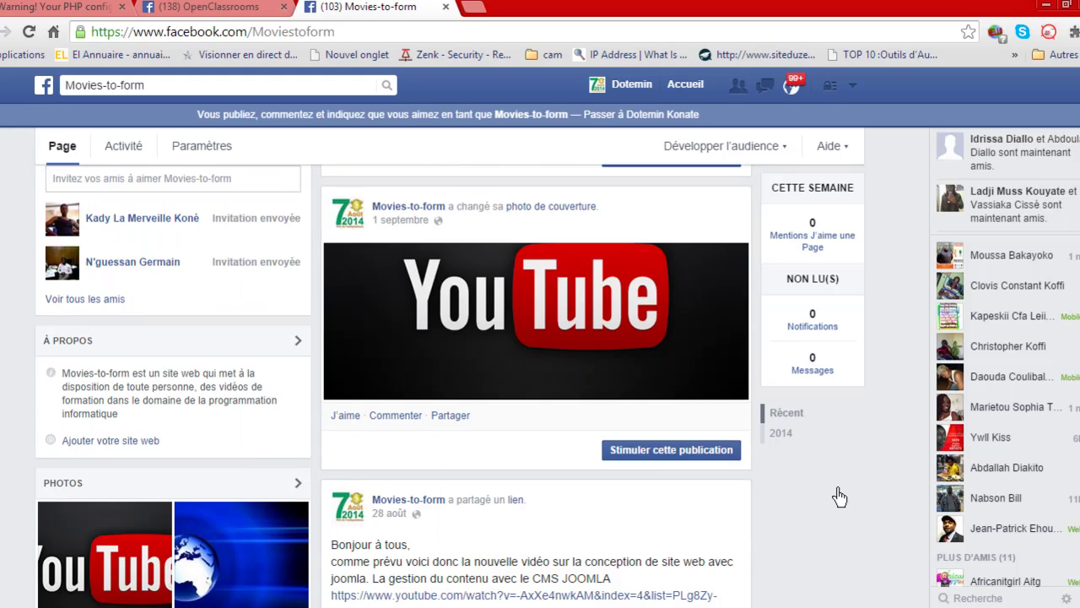
{"action": "scroll", "coordinate": [839, 497], "scroll_direction": "down", "scroll_amount": 1}
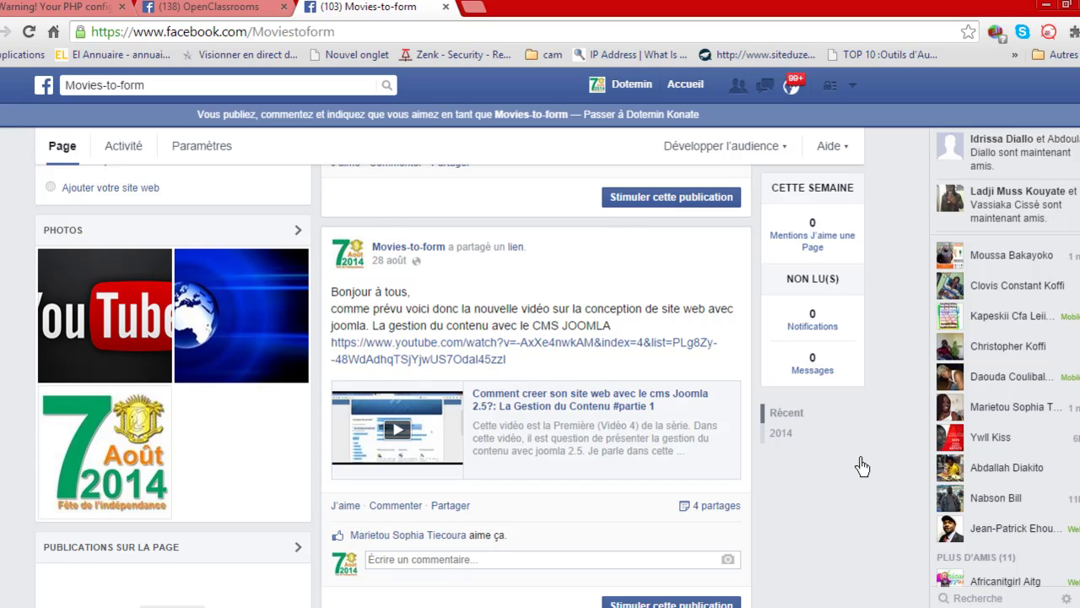
{"action": "scroll", "coordinate": [862, 466], "scroll_direction": "down", "scroll_amount": 1}
{"action": "scroll", "coordinate": [862, 466], "scroll_direction": "down", "scroll_amount": 2}
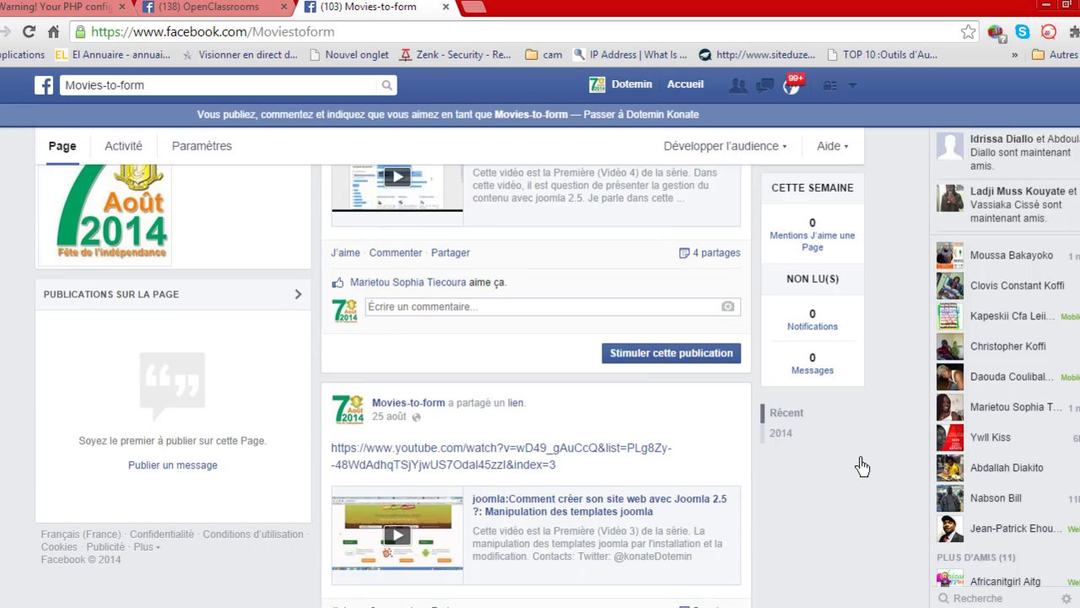
{"action": "scroll", "coordinate": [862, 467], "scroll_direction": "down", "scroll_amount": 2}
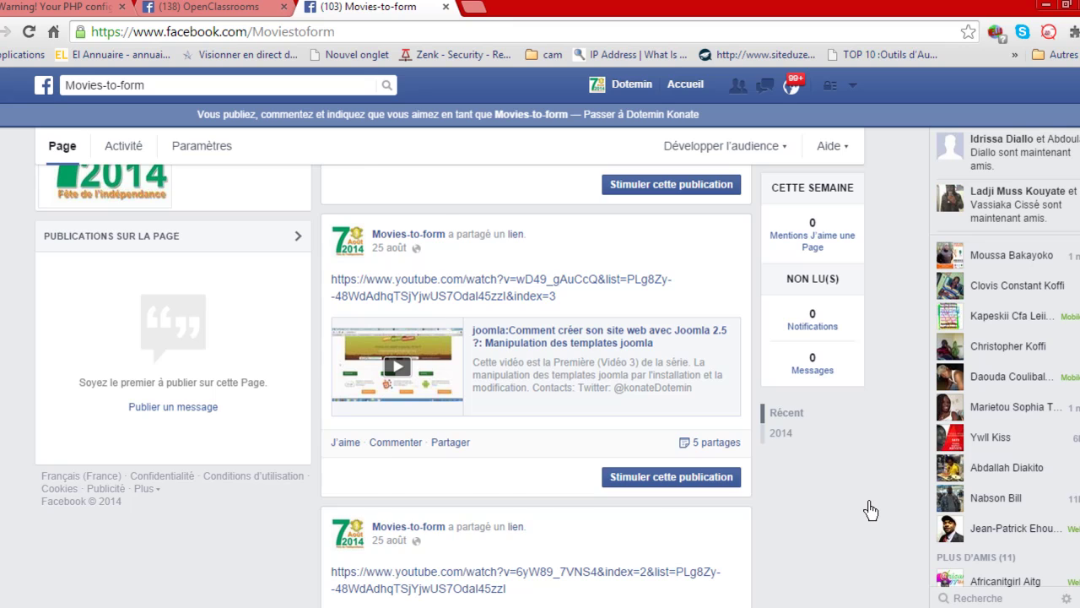
{"action": "scroll", "coordinate": [869, 510], "scroll_direction": "down", "scroll_amount": 1}
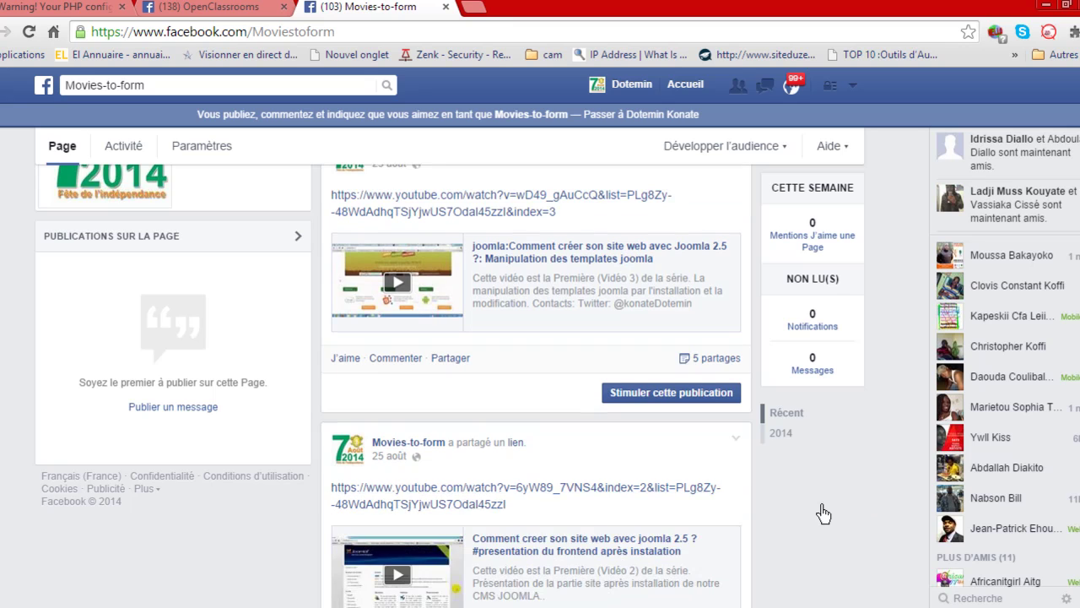
{"action": "scroll", "coordinate": [827, 515], "scroll_direction": "up", "scroll_amount": 3}
{"action": "scroll", "coordinate": [833, 518], "scroll_direction": "up", "scroll_amount": 10}
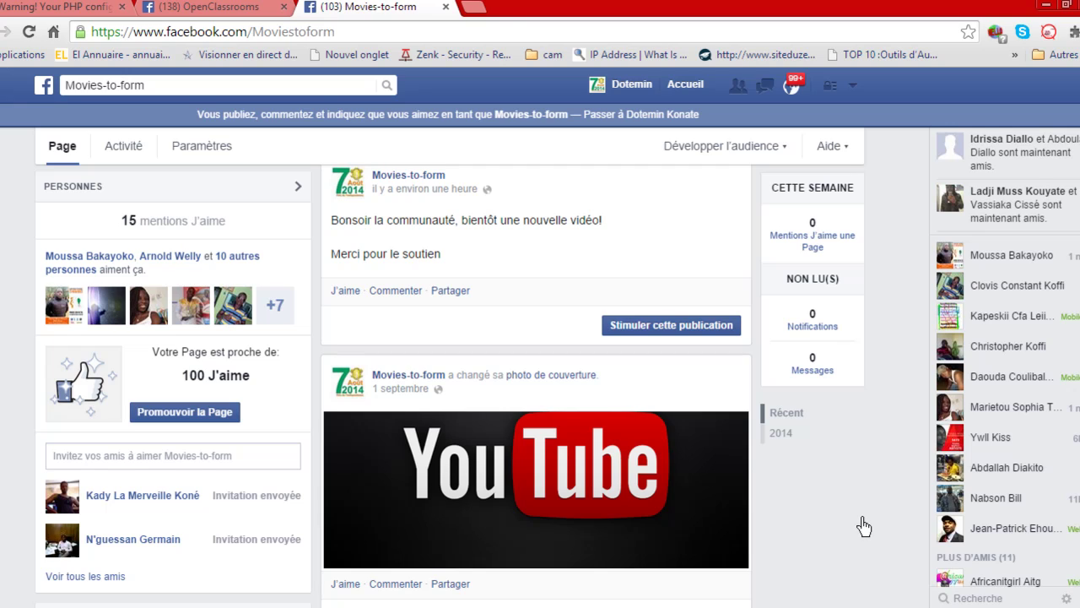
{"action": "scroll", "coordinate": [863, 525], "scroll_direction": "up", "scroll_amount": 2}
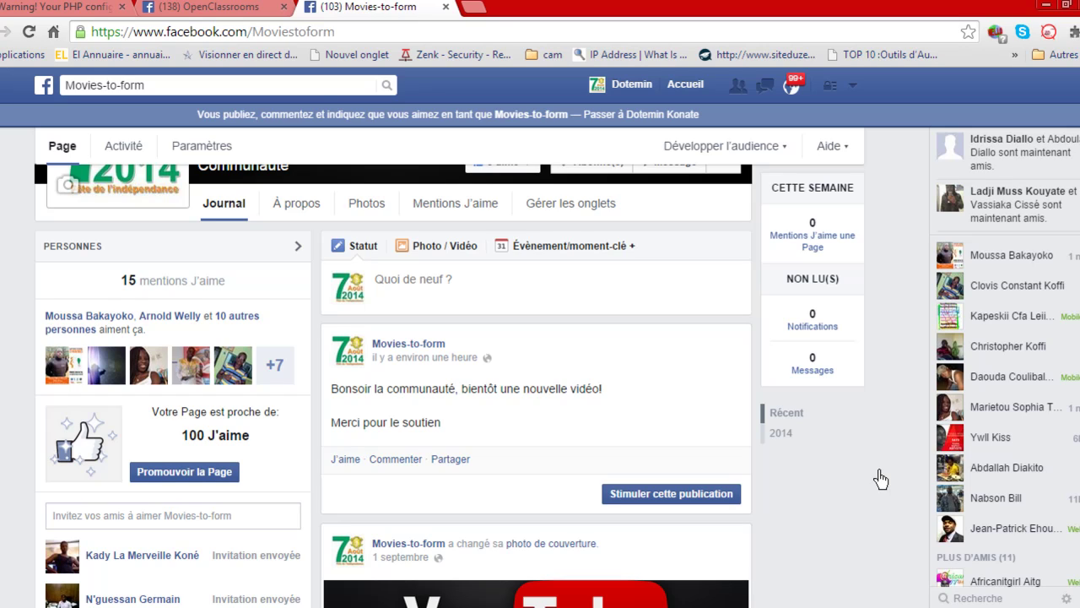
{"action": "left_click", "coordinate": [470, 13]}
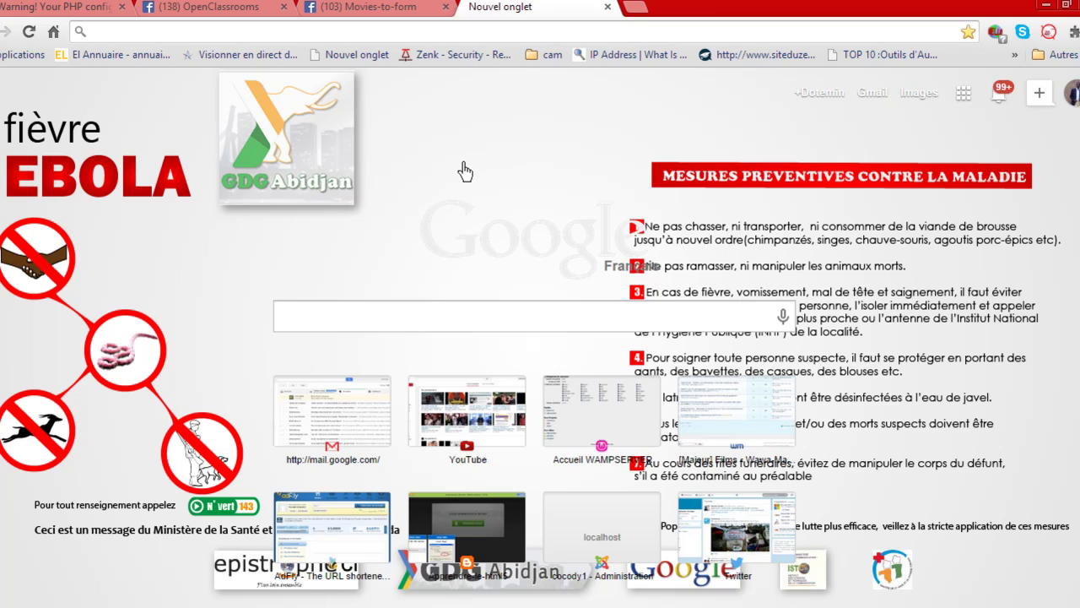
Search Google for 'prestashop' from the new tab's address bar.
{"action": "left_click", "coordinate": [445, 38]}
{"action": "type", "text": "pre"}
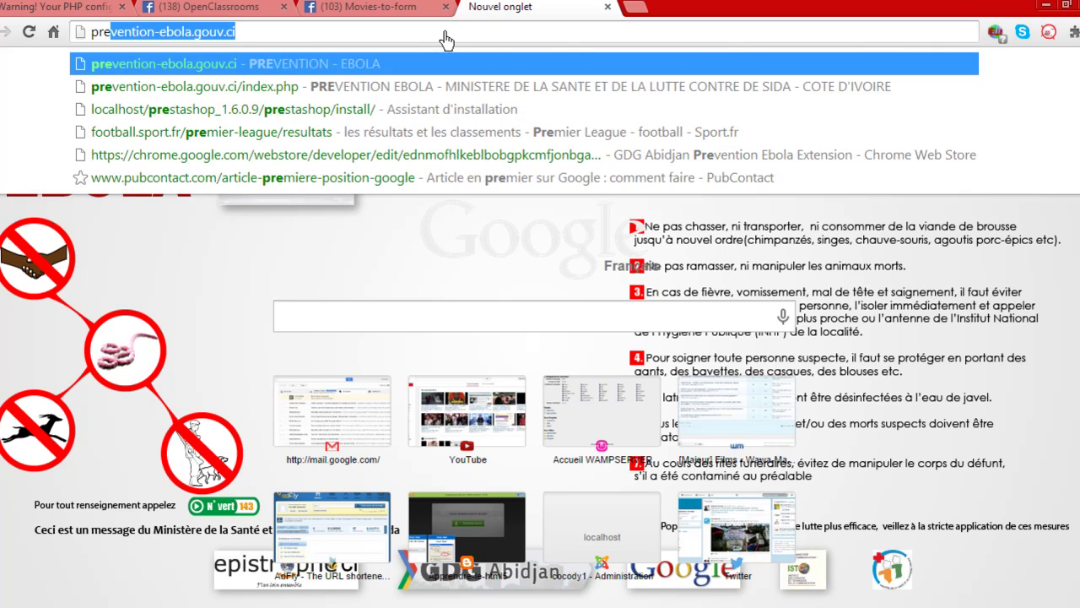
{"action": "type", "text": "sta"}
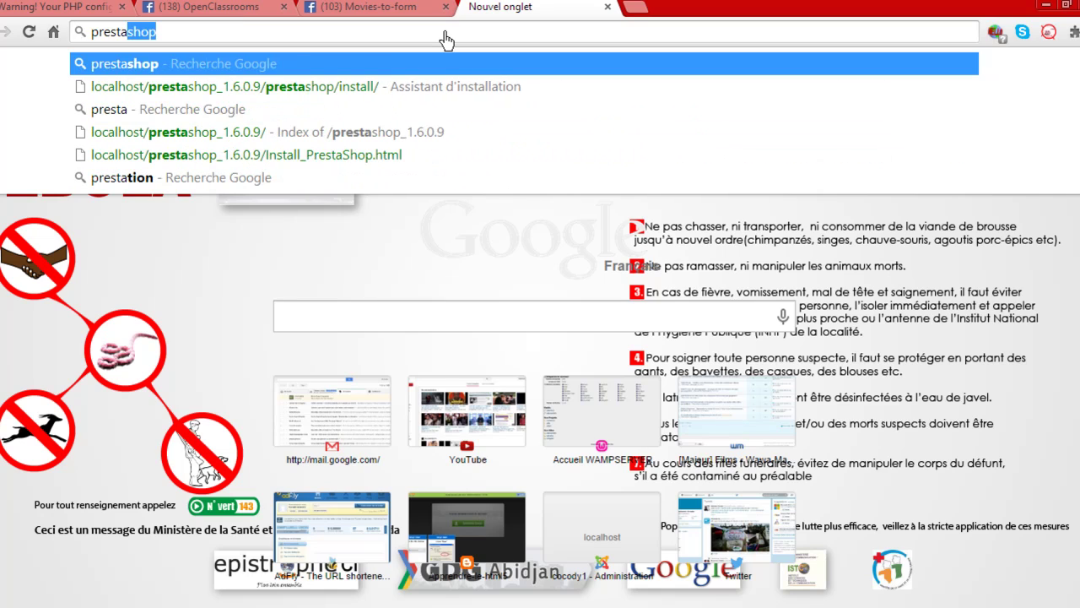
{"action": "type", "text": "shop"}
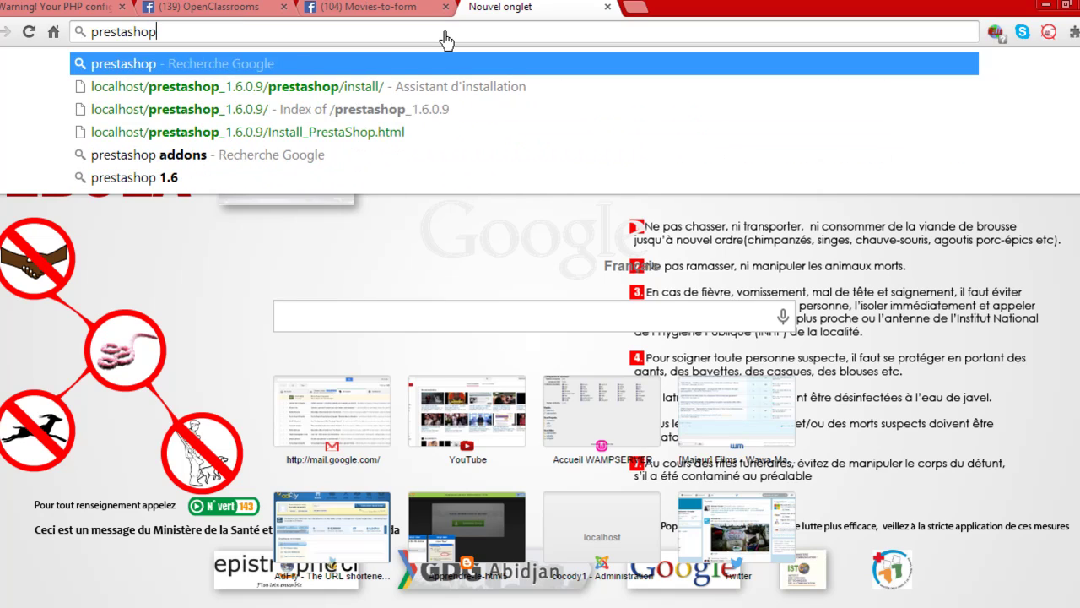
{"action": "key", "text": "Return"}
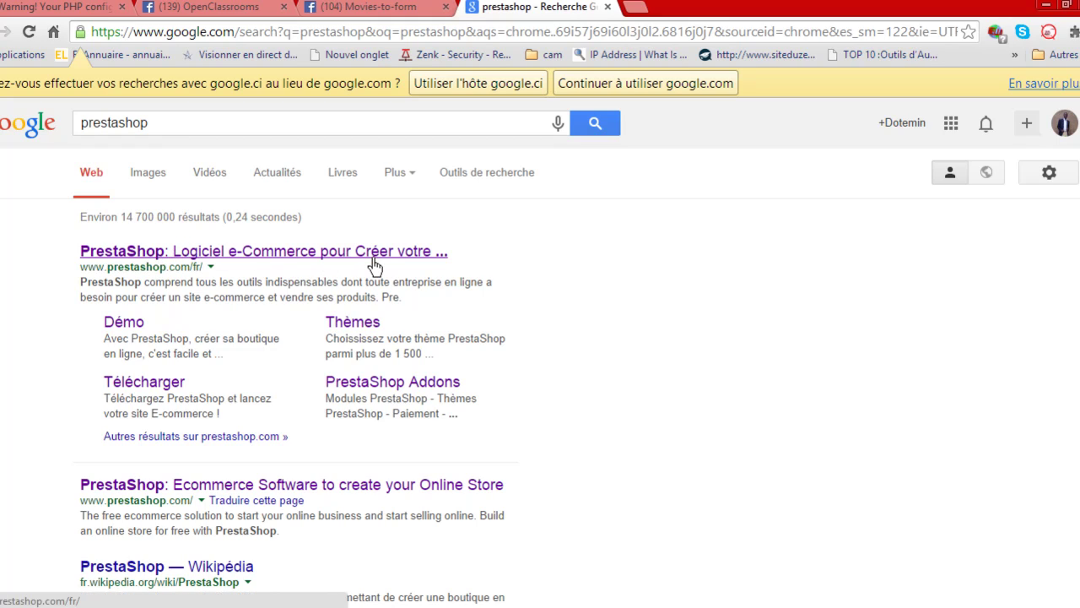
Open the official PrestaShop French site, prestashop.com/fr, and scroll down through it.
{"action": "left_click", "coordinate": [156, 257]}
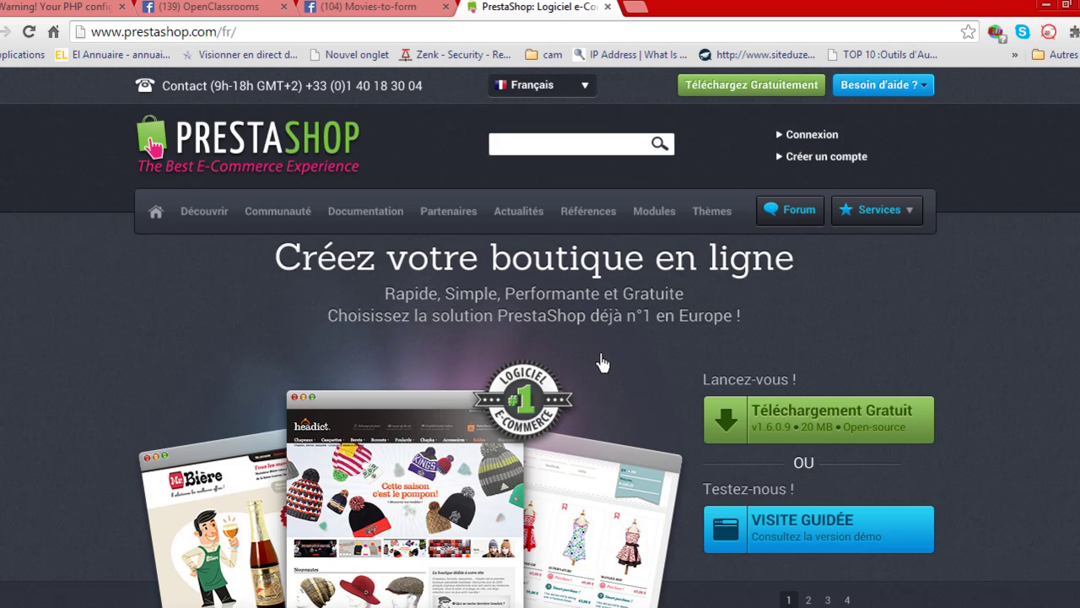
{"action": "scroll", "coordinate": [602, 363], "scroll_direction": "down", "scroll_amount": 2}
{"action": "scroll", "coordinate": [1013, 254], "scroll_direction": "down", "scroll_amount": 1}
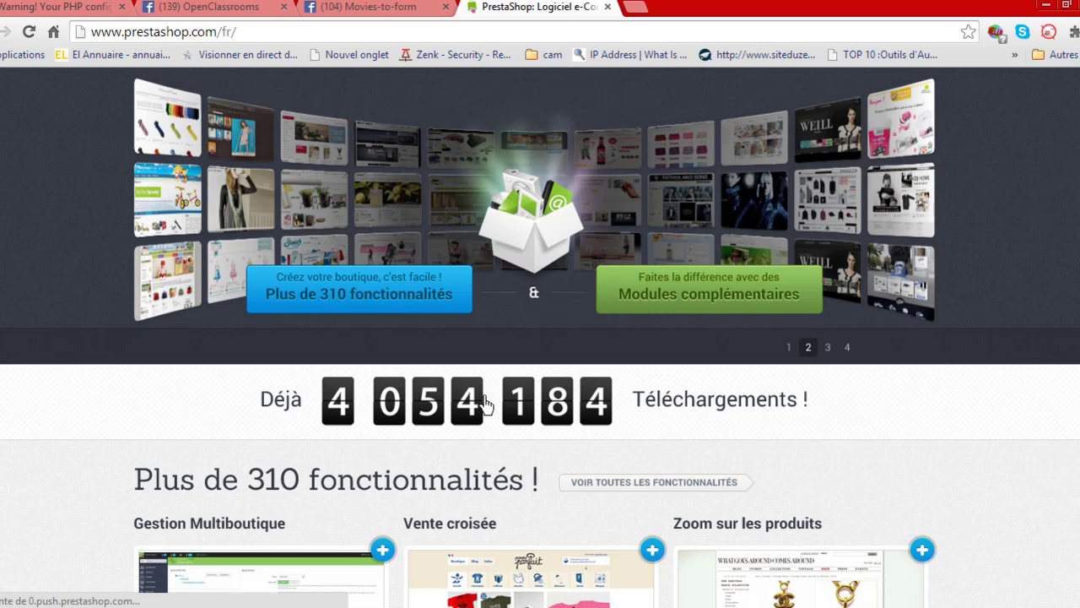
{"action": "scroll", "coordinate": [919, 419], "scroll_direction": "down", "scroll_amount": 1}
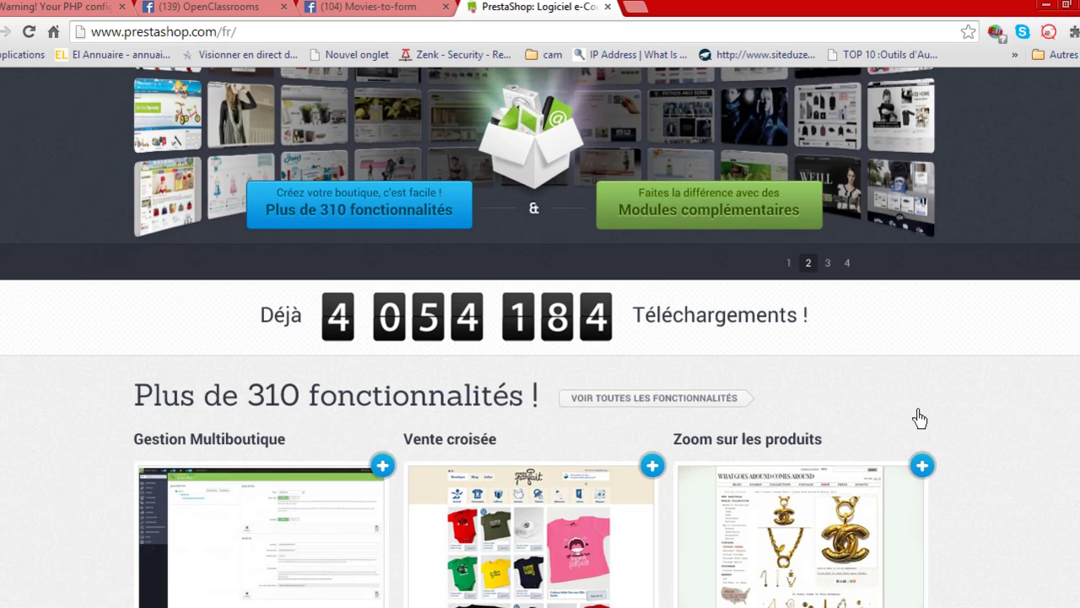
{"action": "scroll", "coordinate": [919, 420], "scroll_direction": "down", "scroll_amount": 2}
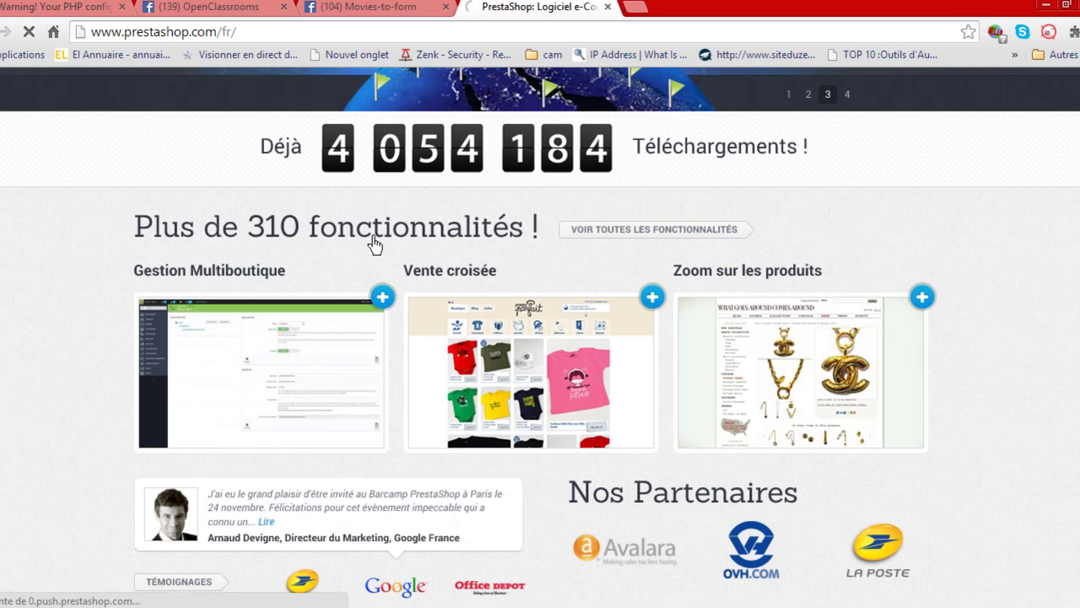
{"action": "scroll", "coordinate": [105, 322], "scroll_direction": "down", "scroll_amount": 2}
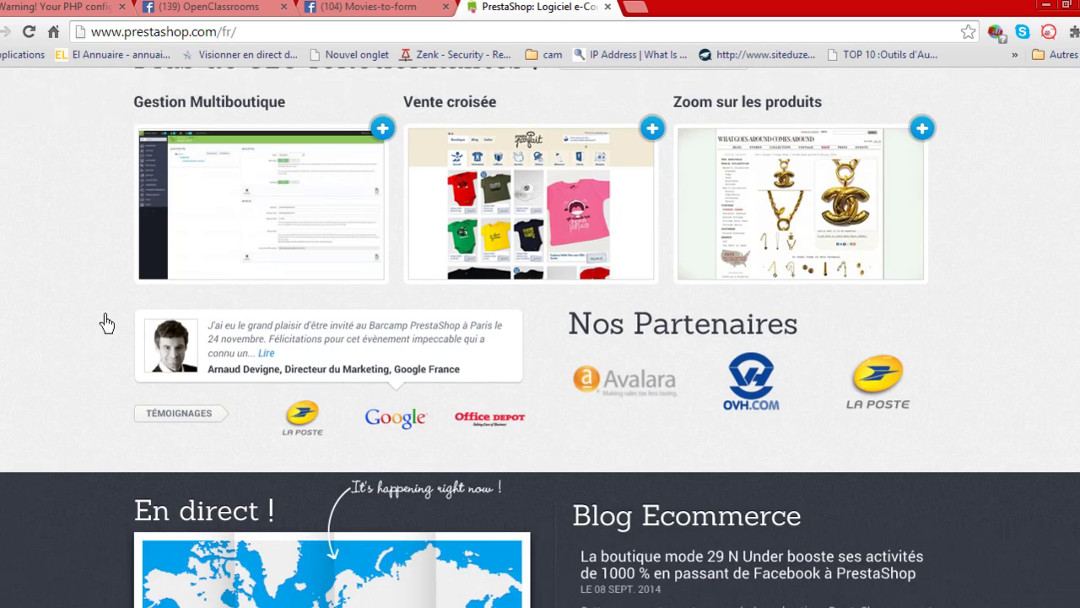
{"action": "scroll", "coordinate": [114, 321], "scroll_direction": "down", "scroll_amount": 1}
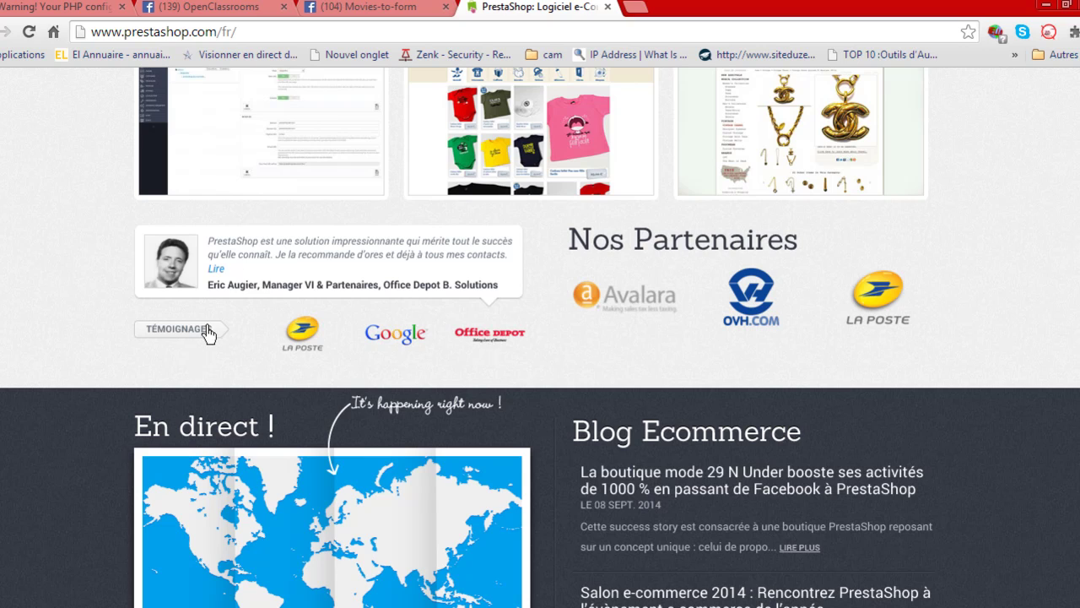
{"action": "scroll", "coordinate": [135, 379], "scroll_direction": "down", "scroll_amount": 3}
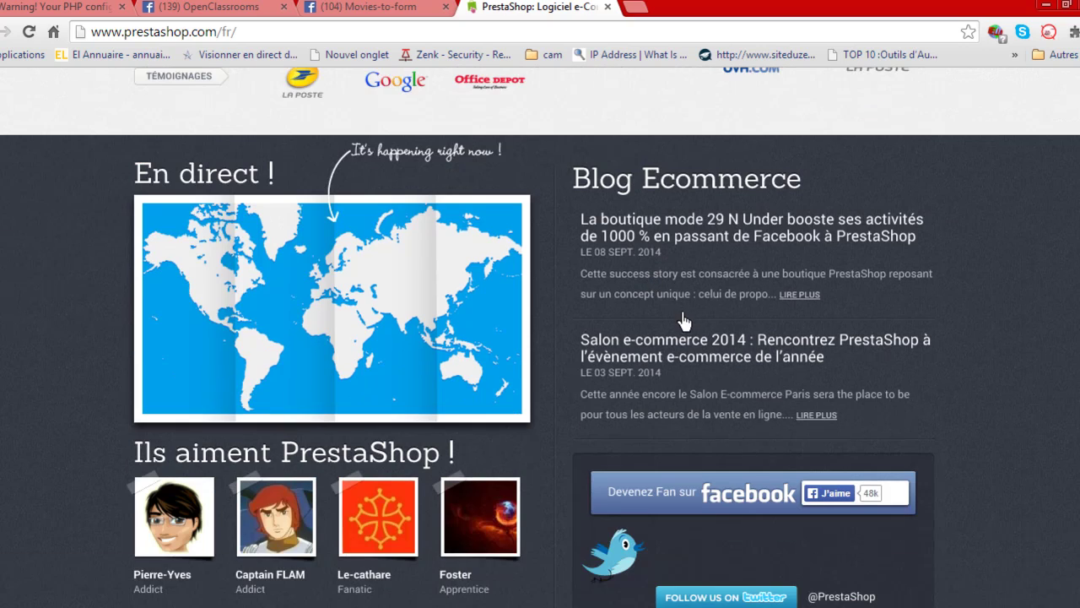
{"action": "scroll", "coordinate": [69, 348], "scroll_direction": "down", "scroll_amount": 1}
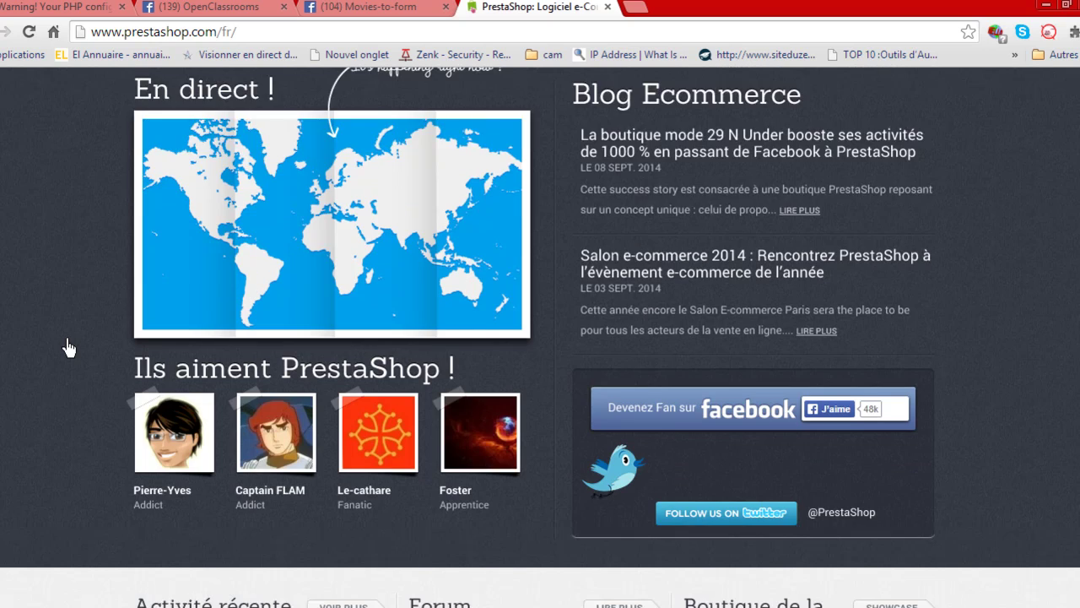
{"action": "scroll", "coordinate": [69, 348], "scroll_direction": "down", "scroll_amount": 2}
{"action": "scroll", "coordinate": [70, 348], "scroll_direction": "down", "scroll_amount": 2}
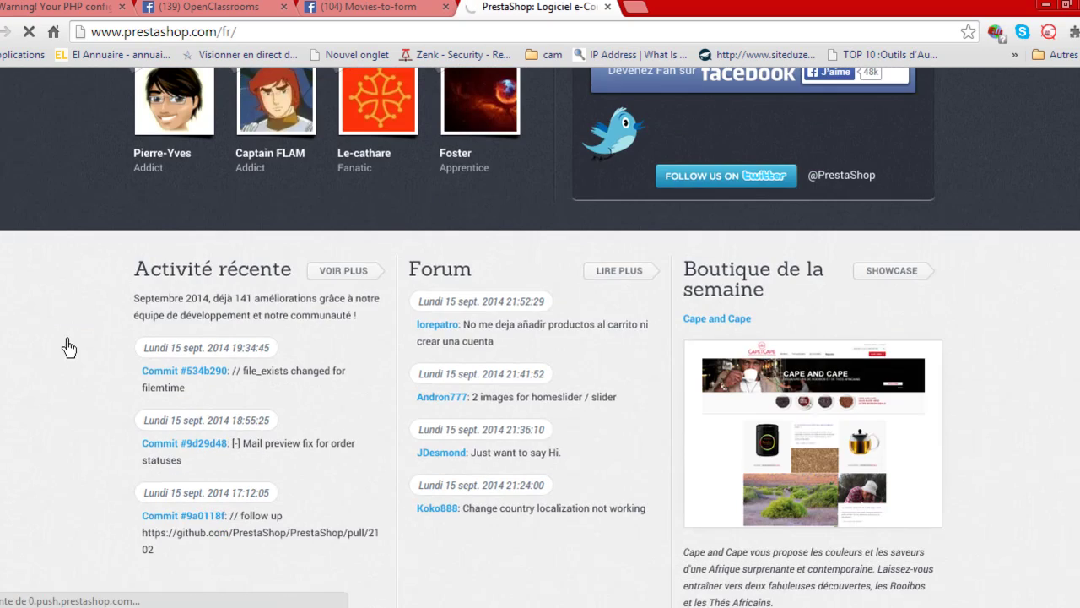
{"action": "scroll", "coordinate": [270, 338], "scroll_direction": "down", "scroll_amount": 1}
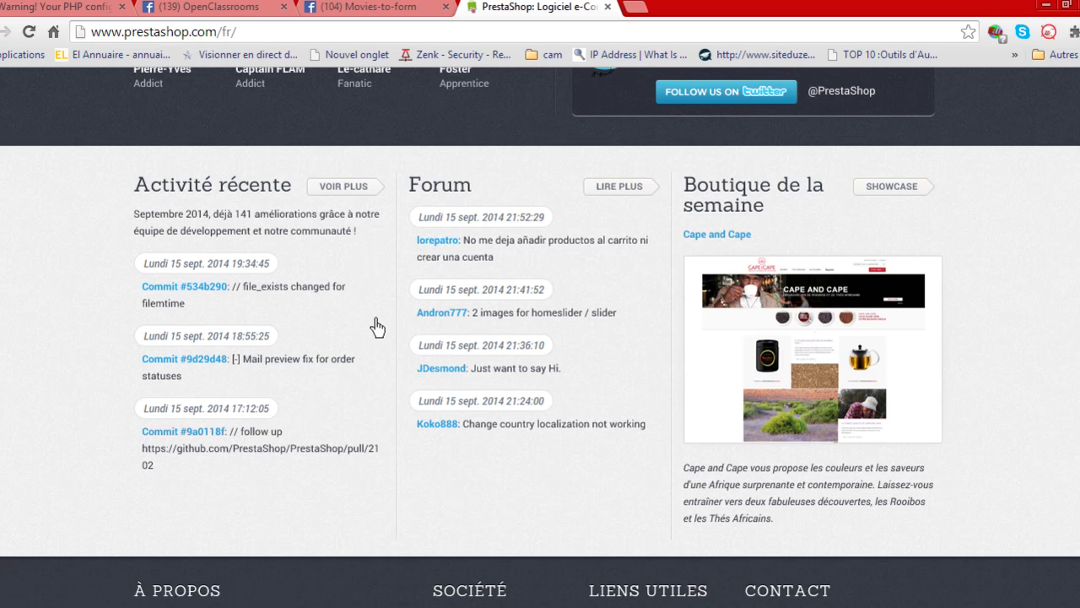
Return to the top of the page and reveal the Découvrir menu's pages.
{"action": "scroll", "coordinate": [377, 327], "scroll_direction": "up", "scroll_amount": 6}
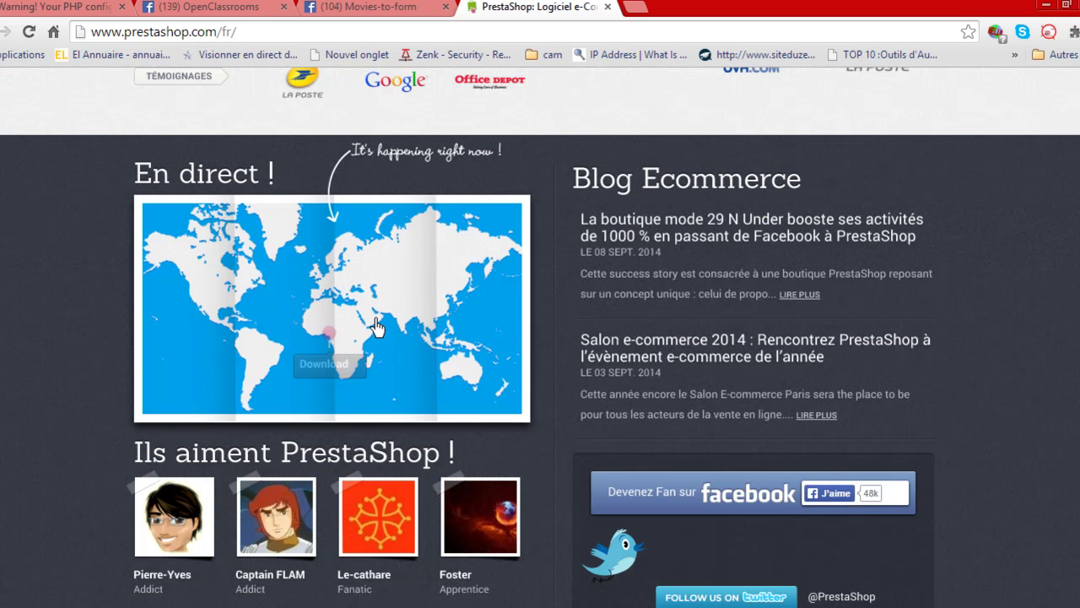
{"action": "scroll", "coordinate": [378, 329], "scroll_direction": "up", "scroll_amount": 4}
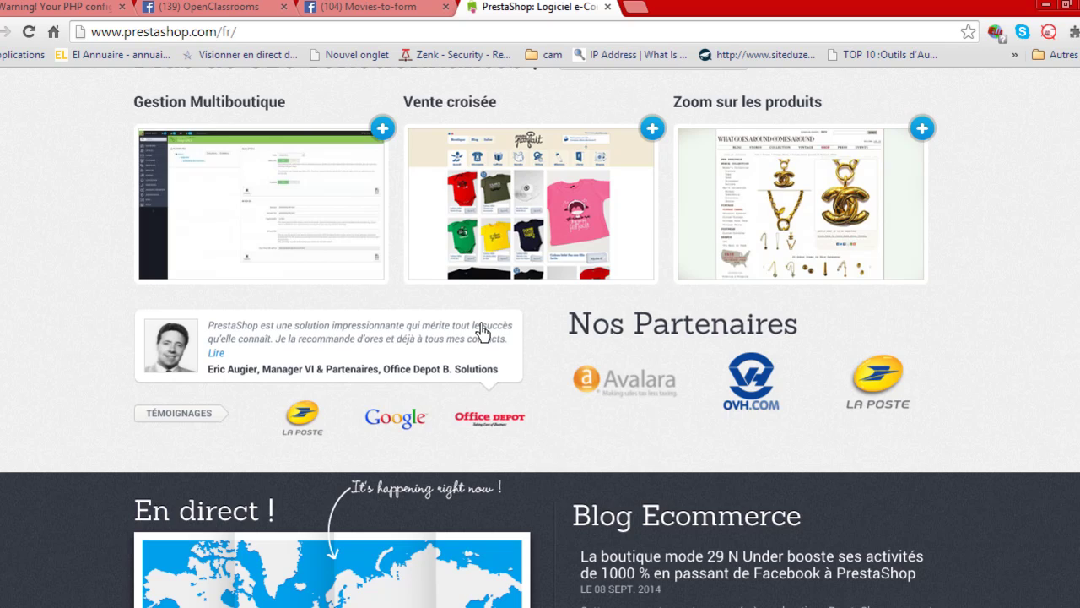
{"action": "scroll", "coordinate": [482, 331], "scroll_direction": "up", "scroll_amount": 3}
{"action": "scroll", "coordinate": [481, 331], "scroll_direction": "up", "scroll_amount": 2}
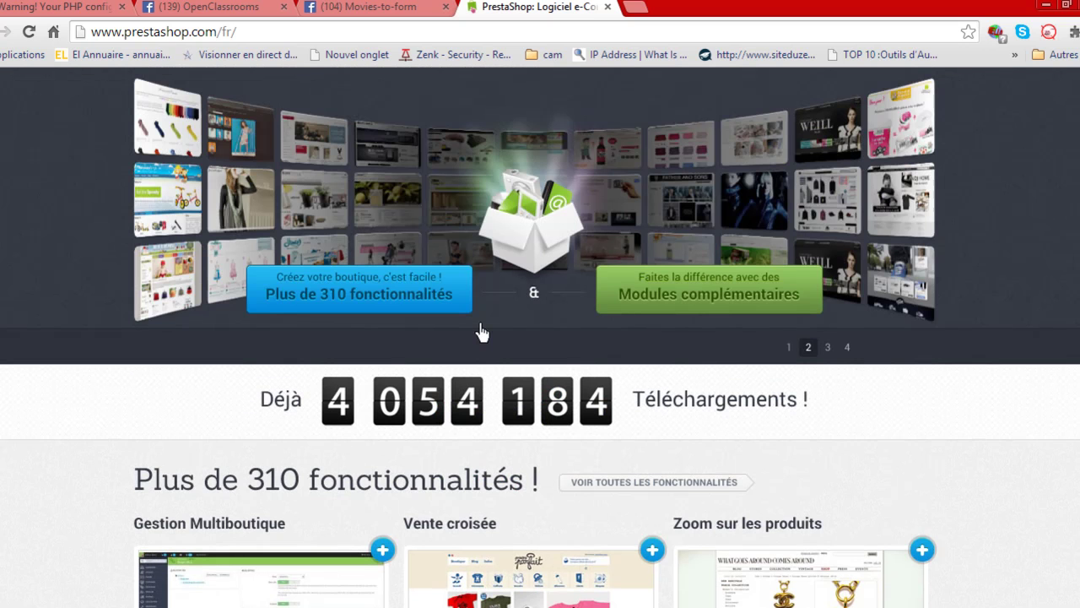
{"action": "scroll", "coordinate": [498, 349], "scroll_direction": "up", "scroll_amount": 1}
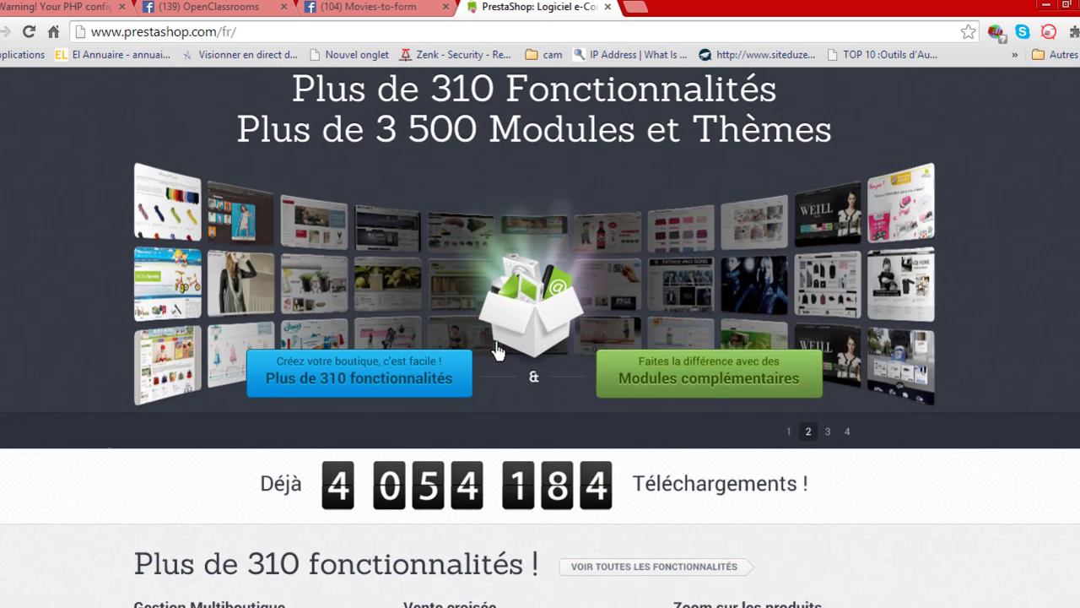
{"action": "scroll", "coordinate": [504, 352], "scroll_direction": "up", "scroll_amount": 2}
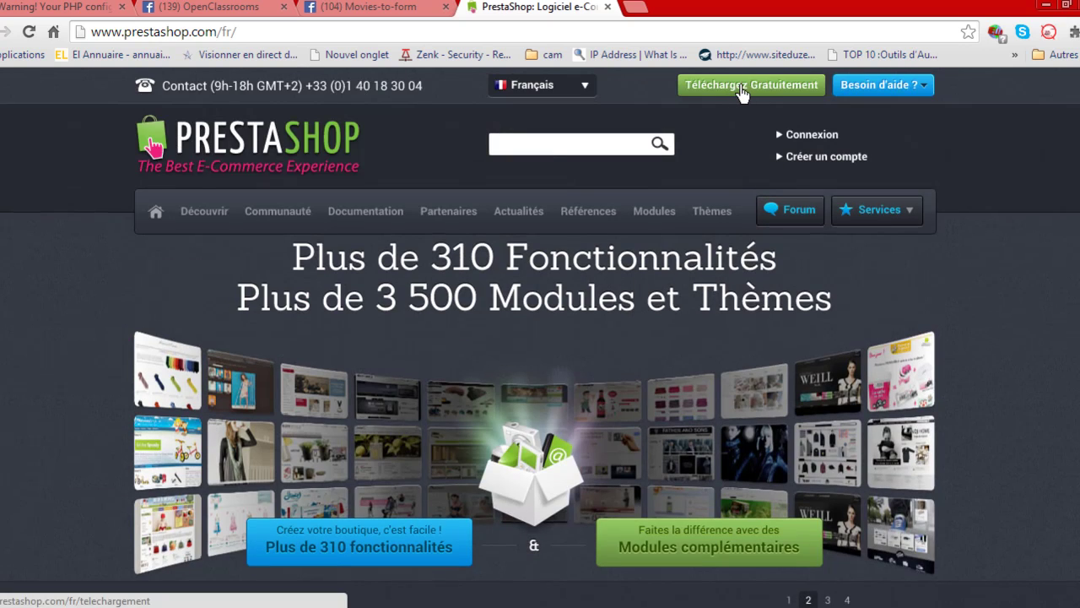
{"action": "mouse_move", "coordinate": [232, 221]}
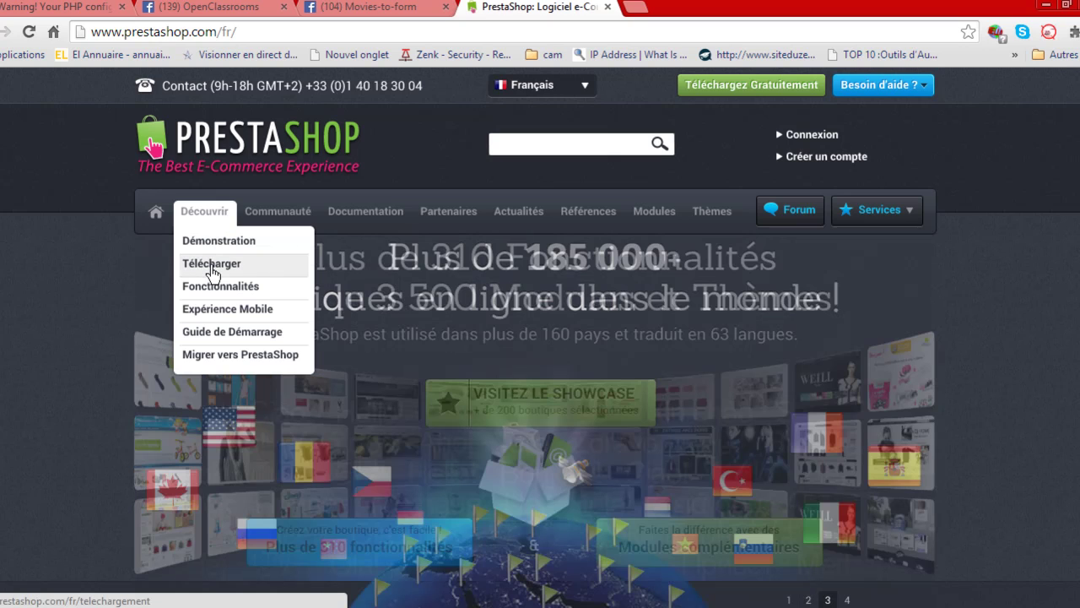
Go to the Télécharger page, request PrestaShop 1.6.0.9, and dismiss the Profil list unchanged.
{"action": "left_click", "coordinate": [211, 272]}
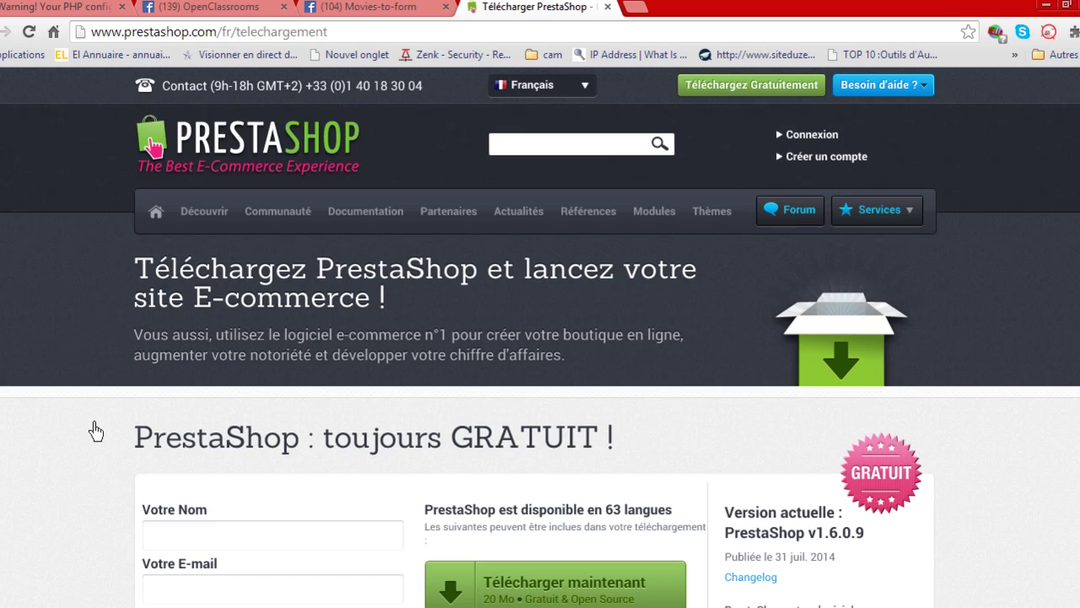
{"action": "scroll", "coordinate": [94, 462], "scroll_direction": "down", "scroll_amount": 2}
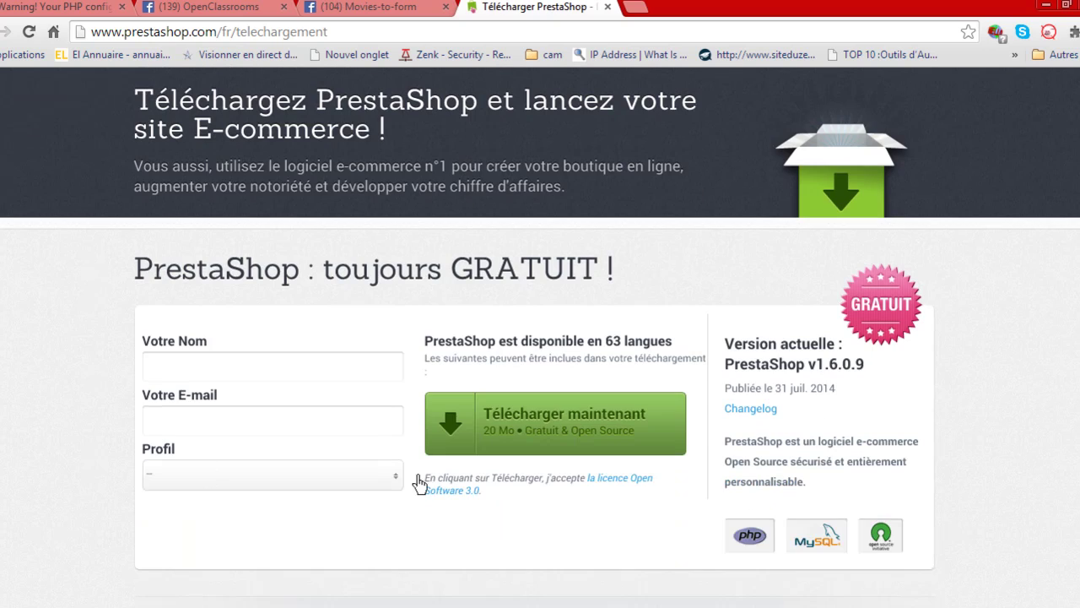
{"action": "left_click", "coordinate": [567, 419]}
{"action": "left_click", "coordinate": [245, 487]}
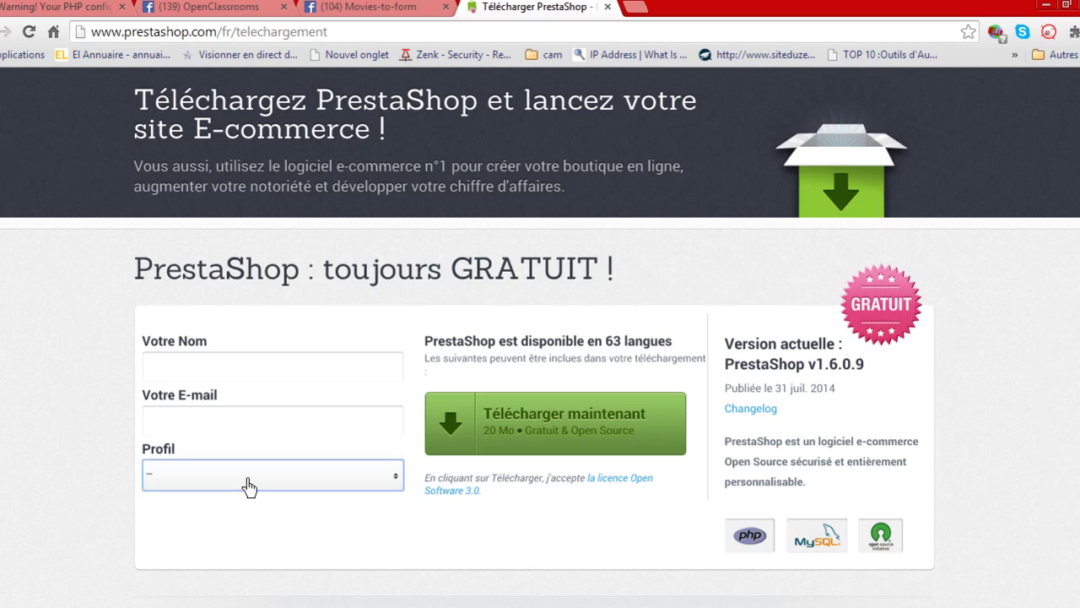
{"action": "scroll", "coordinate": [248, 486], "scroll_direction": "down", "scroll_amount": 1}
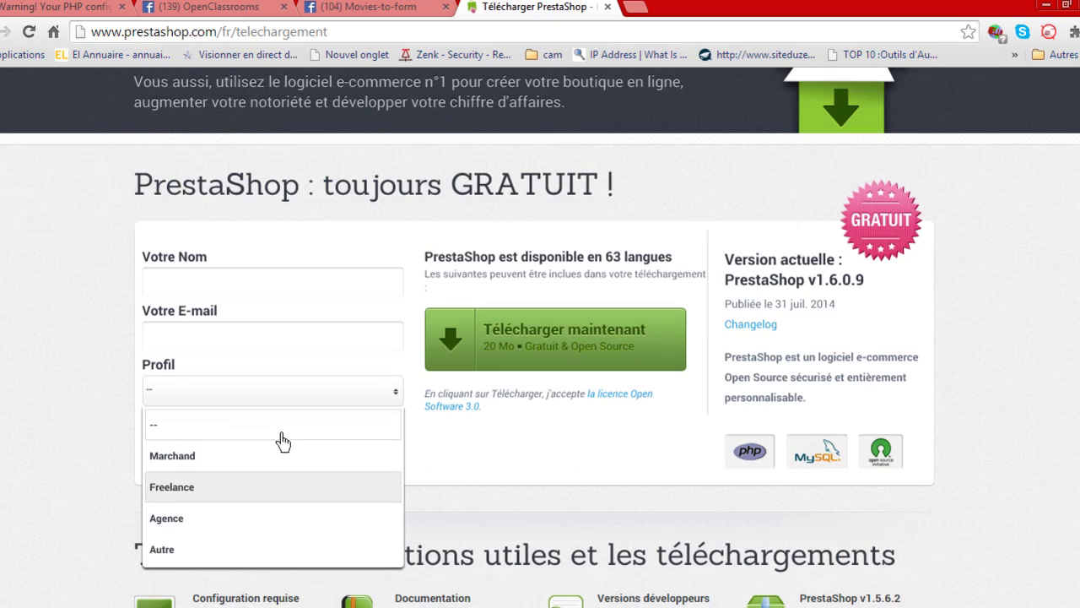
{"action": "left_click", "coordinate": [502, 478]}
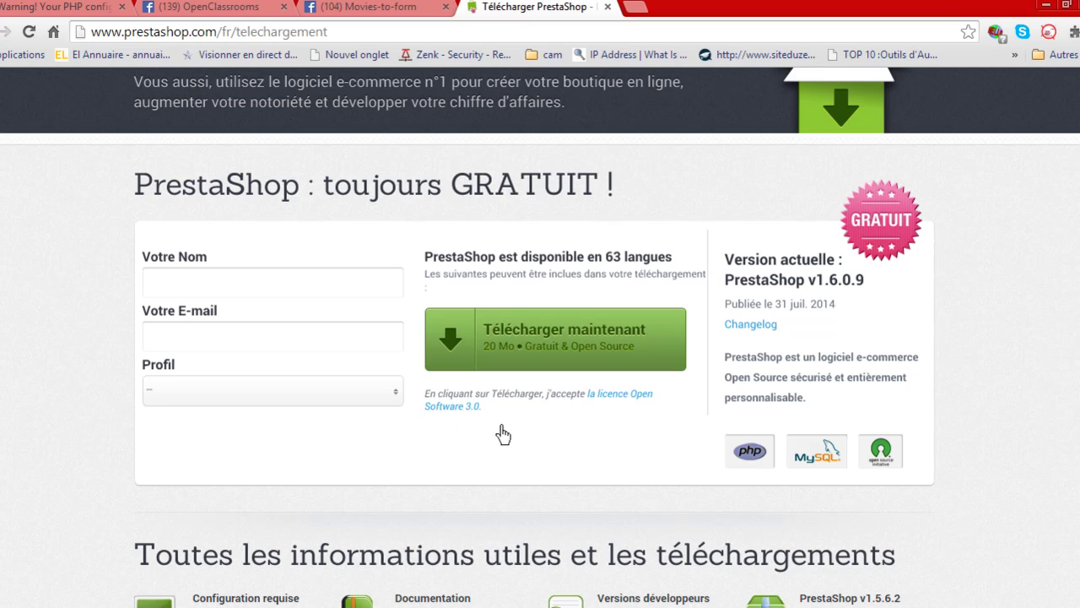
Re-request the 1.6.0.9 zip, overwrite the earlier copy, download it and open its folder.
{"action": "left_click", "coordinate": [559, 349]}
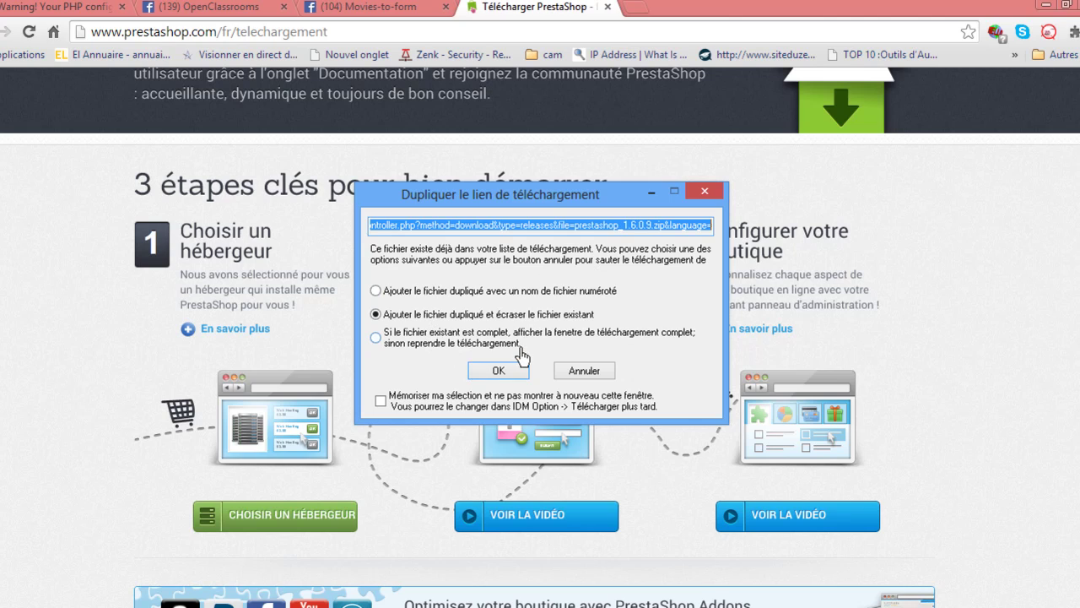
{"action": "left_click_drag", "start_coordinate": [540, 196], "coordinate": [549, 213]}
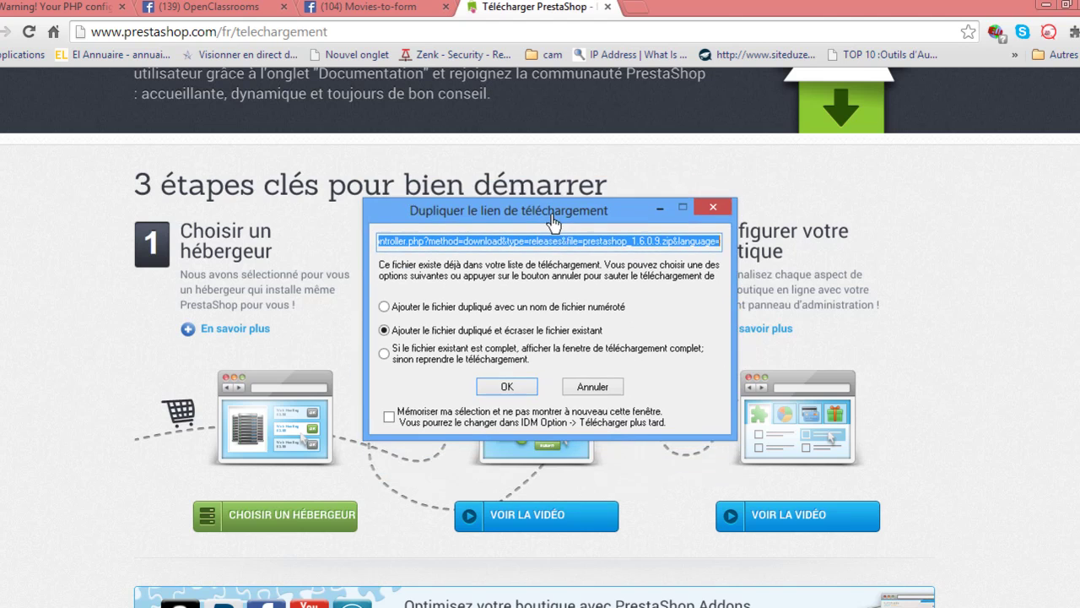
{"action": "left_click", "coordinate": [517, 387]}
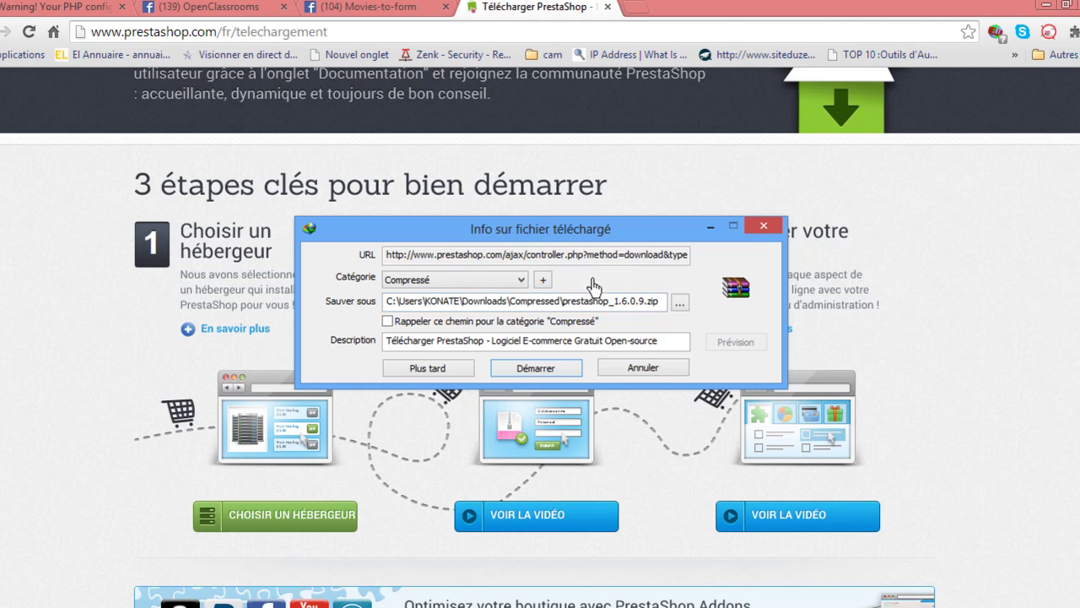
{"action": "left_click", "coordinate": [550, 374]}
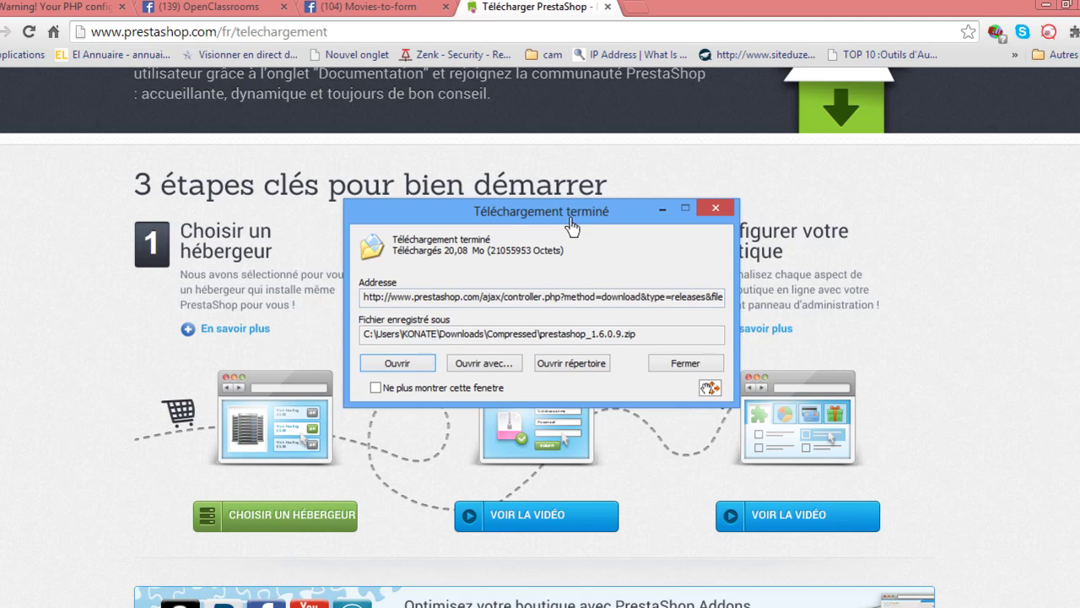
{"action": "left_click_drag", "start_coordinate": [570, 213], "coordinate": [587, 251]}
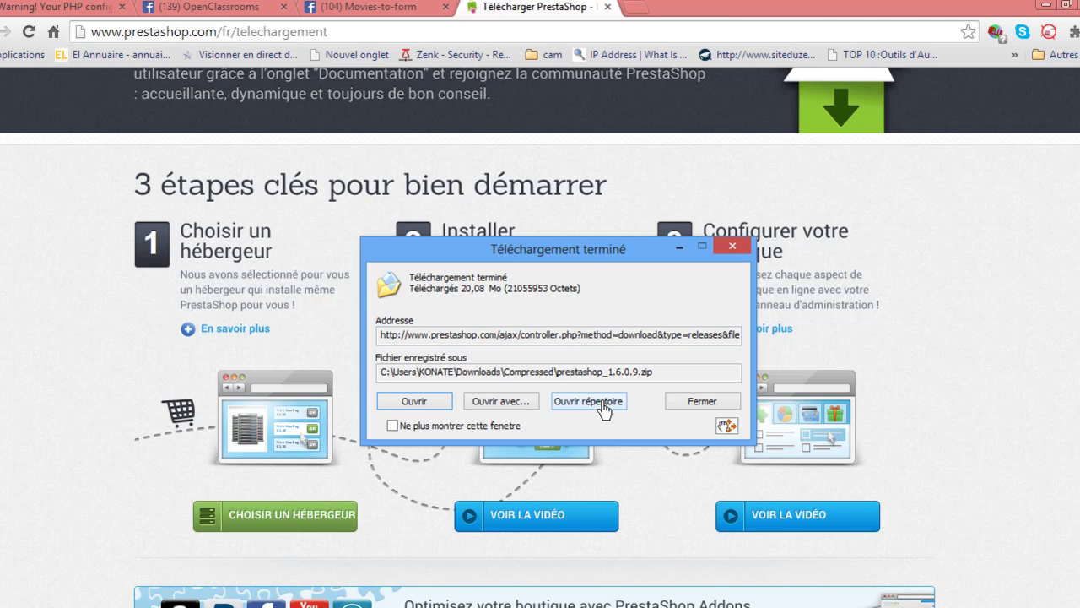
{"action": "left_click", "coordinate": [602, 405]}
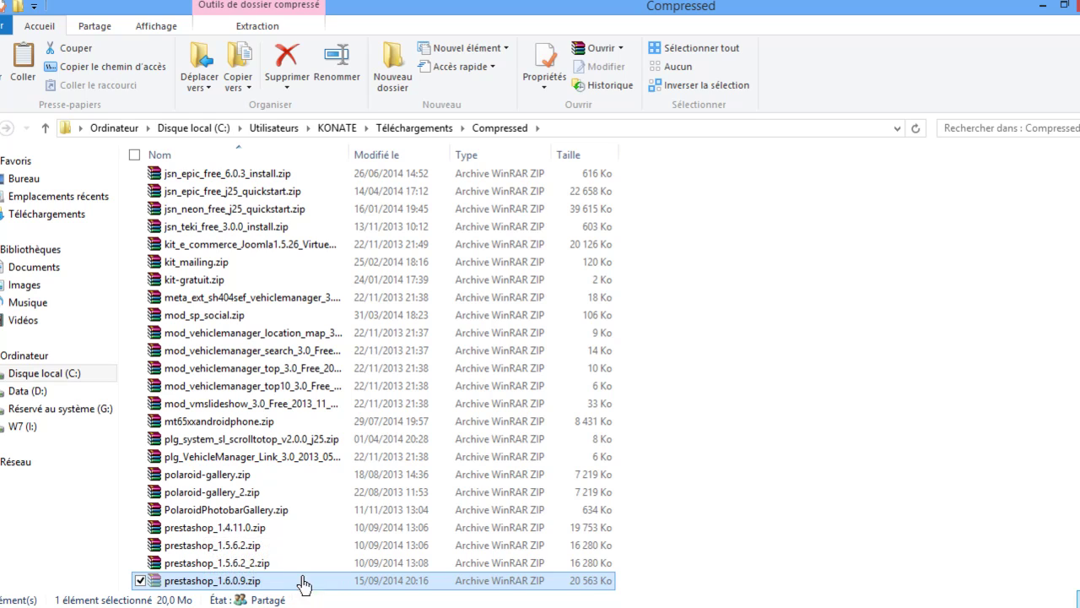
Navigate to C:\wampNEW\www and paste prestashop_1.6.0.9.zip there.
{"action": "left_click", "coordinate": [32, 374]}
{"action": "left_click", "coordinate": [223, 460]}
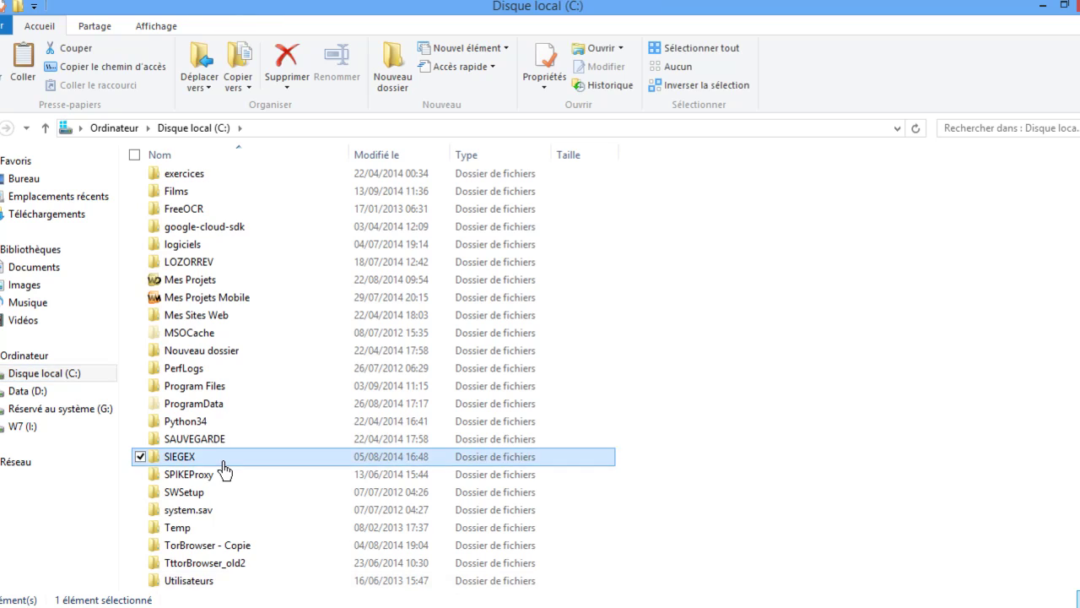
{"action": "scroll", "coordinate": [224, 473], "scroll_direction": "down", "scroll_amount": 2}
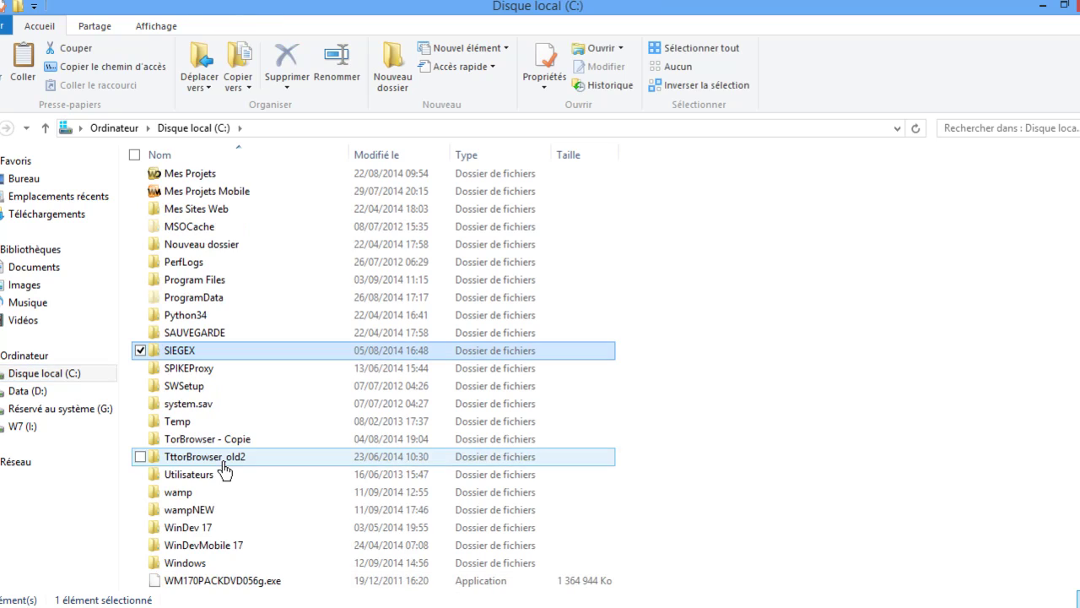
{"action": "double_click", "coordinate": [215, 517]}
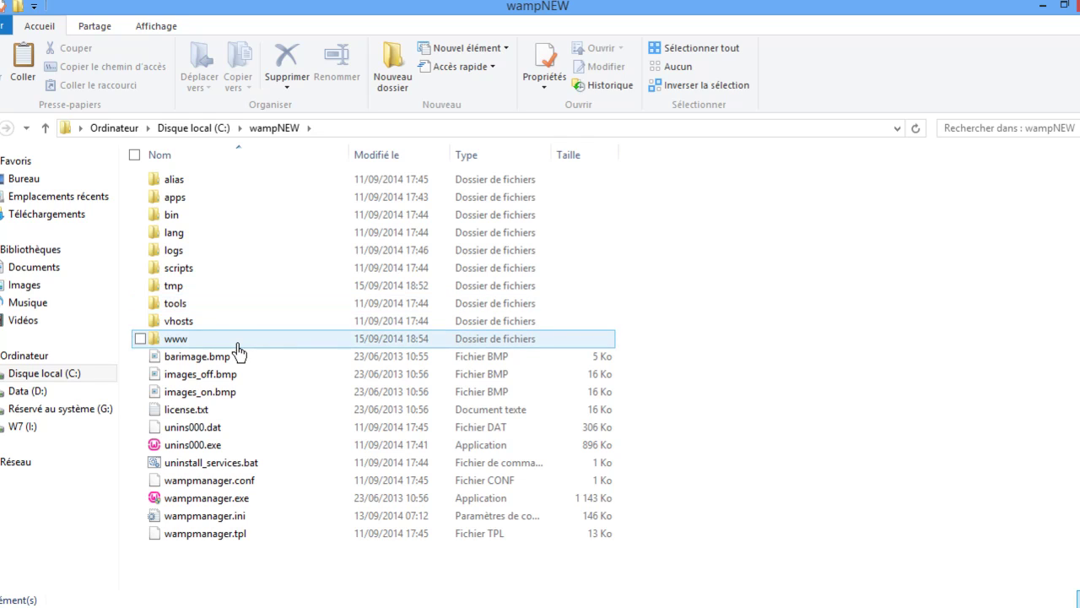
{"action": "mouse_move", "coordinate": [238, 349]}
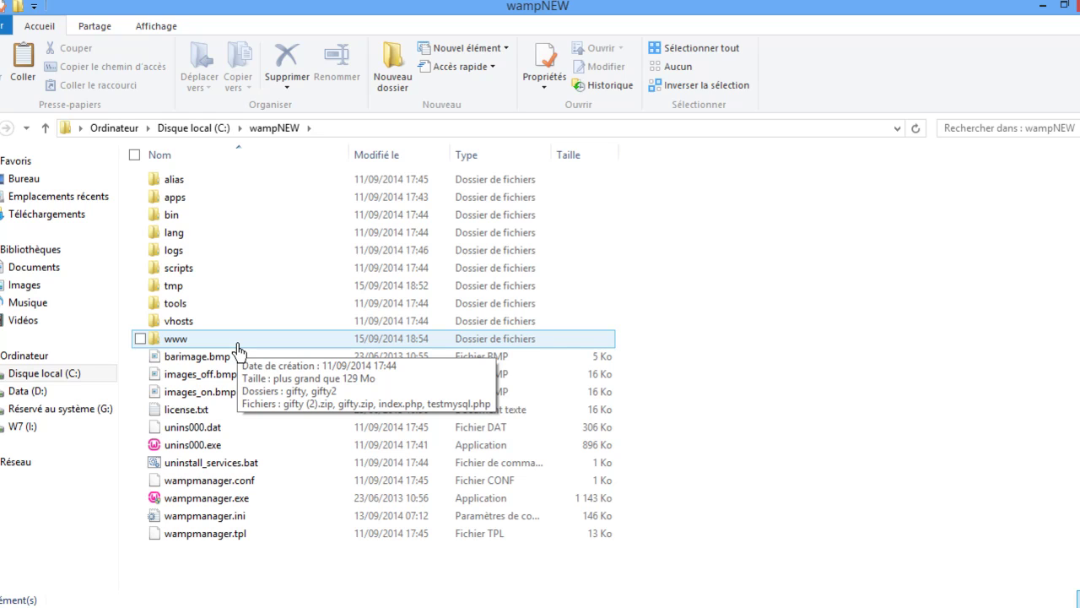
{"action": "double_click", "coordinate": [238, 347]}
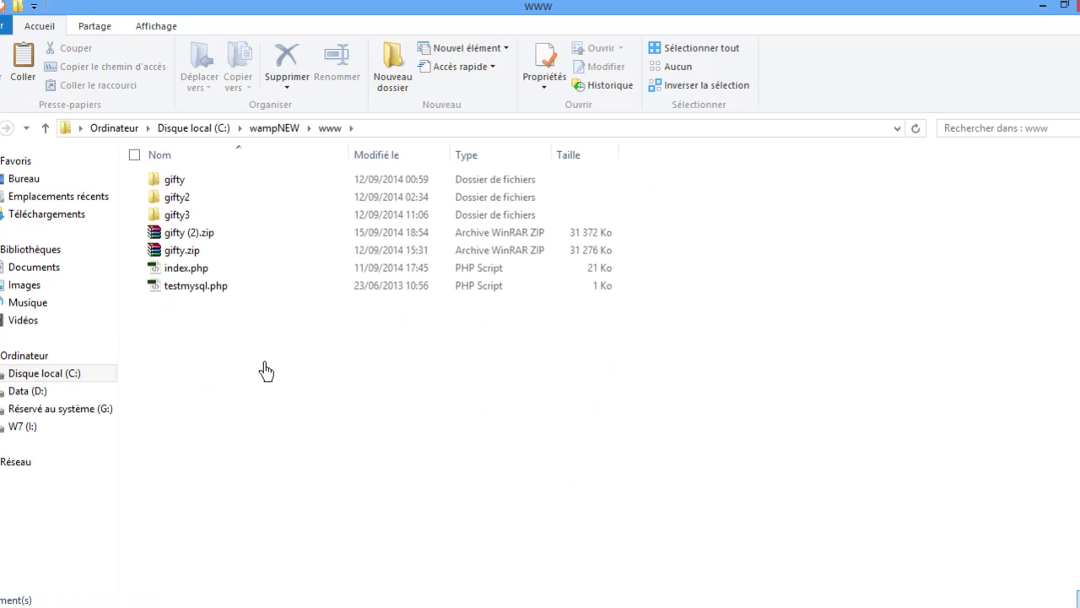
{"action": "left_click_drag", "start_coordinate": [233, 364], "coordinate": [439, 481]}
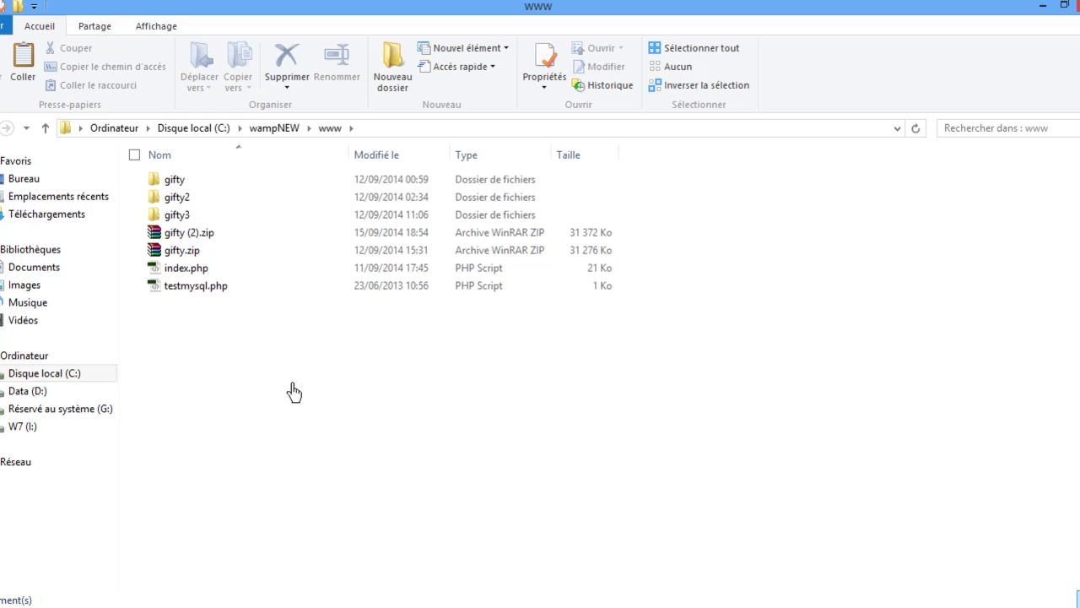
{"action": "right_click", "coordinate": [202, 353]}
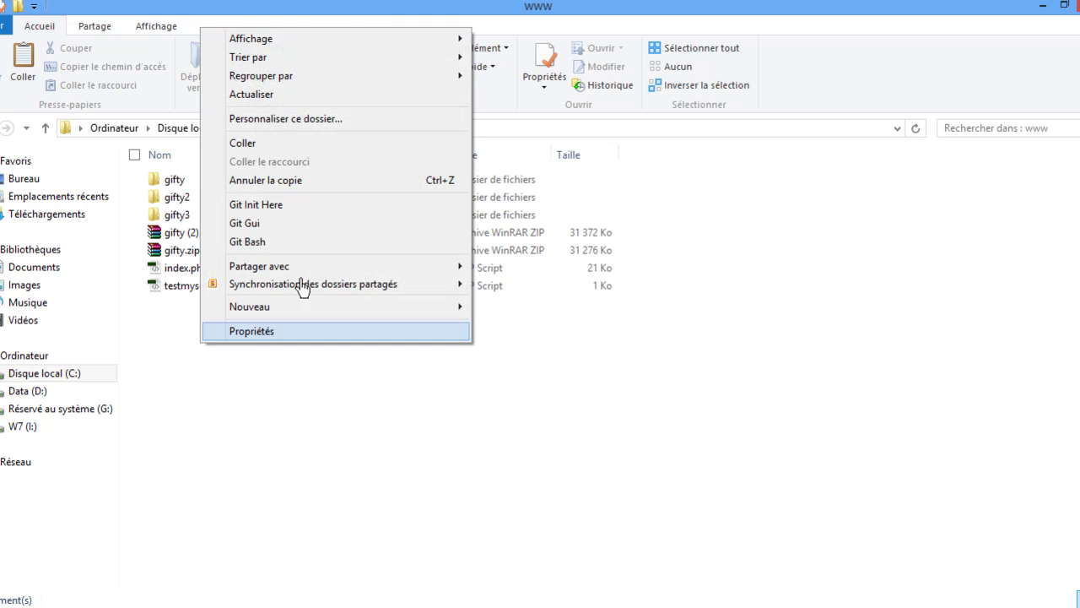
{"action": "left_click", "coordinate": [316, 147]}
{"action": "left_click", "coordinate": [275, 400]}
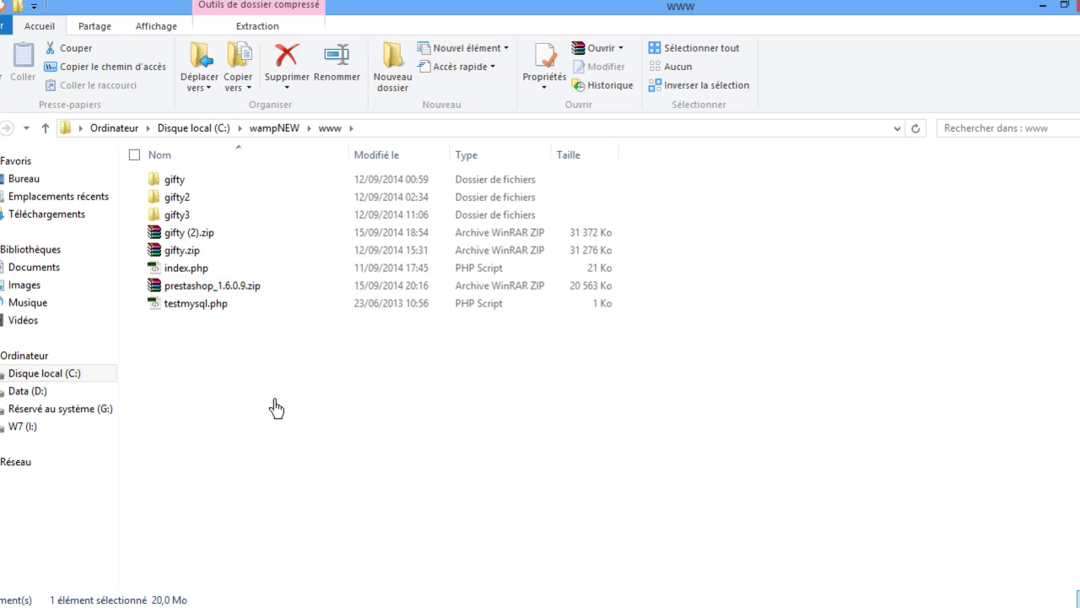
Extract prestashop_1.6.0.9.zip via 'Extraire vers prestashop_1.6.0.9\' and background the WinRAR progress.
{"action": "left_click", "coordinate": [188, 292]}
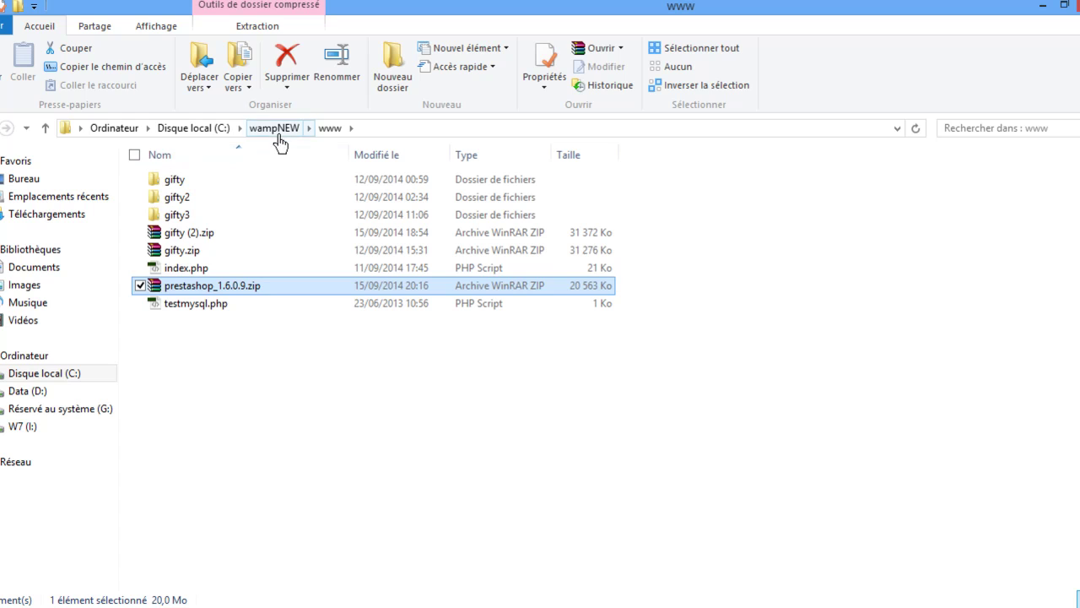
{"action": "right_click", "coordinate": [268, 291]}
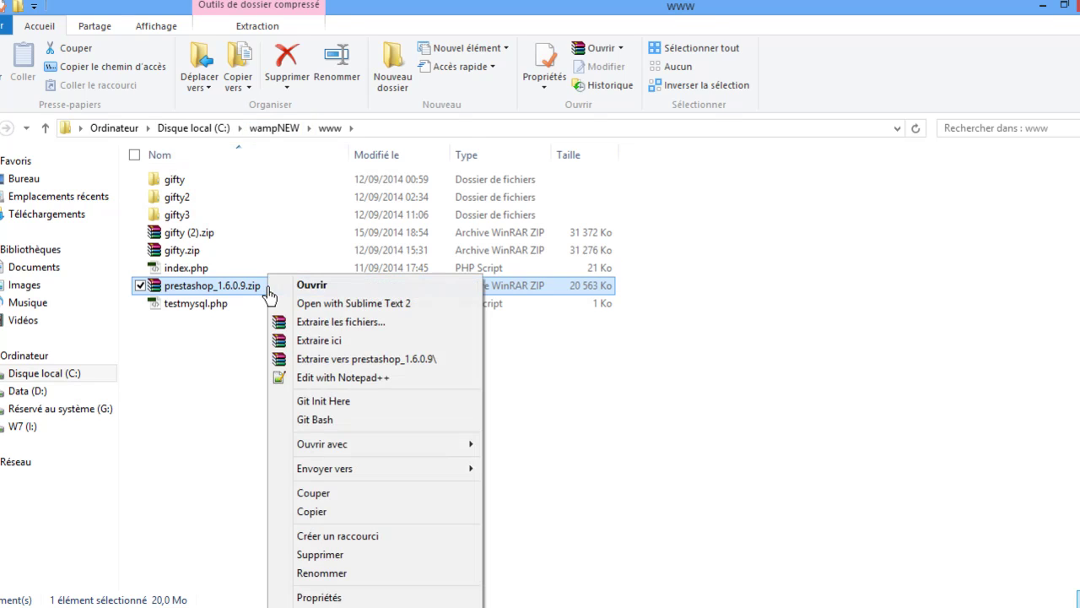
{"action": "left_click", "coordinate": [368, 360]}
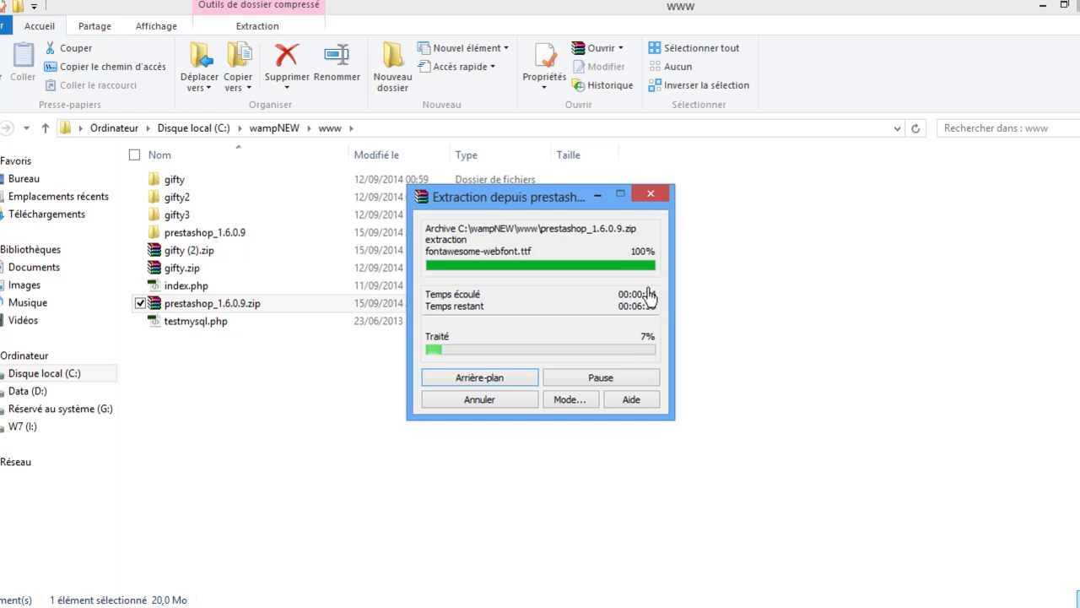
{"action": "left_click", "coordinate": [598, 197]}
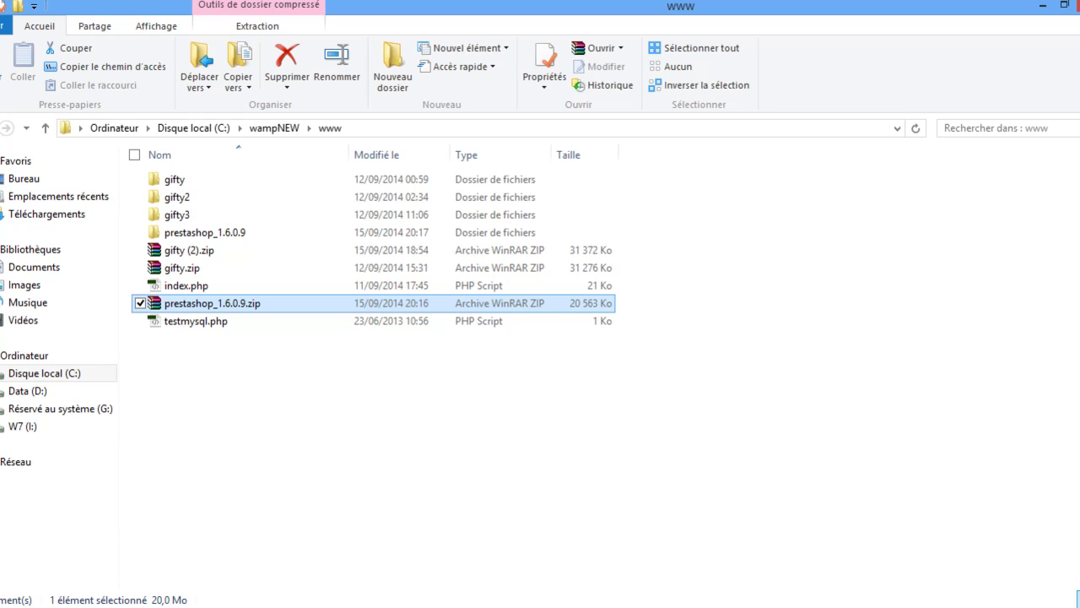
{"action": "mouse_move", "coordinate": [2, 605]}
Minimize File Explorer and load localhost in a new Chrome tab.
{"action": "left_click", "coordinate": [1044, 5]}
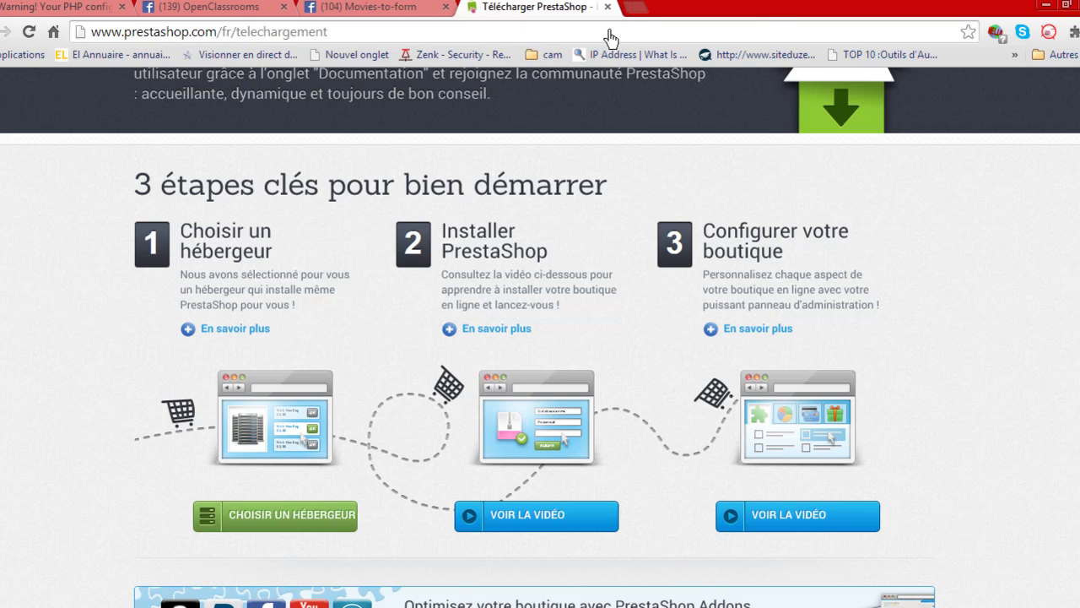
{"action": "key", "text": "ctrl+t"}
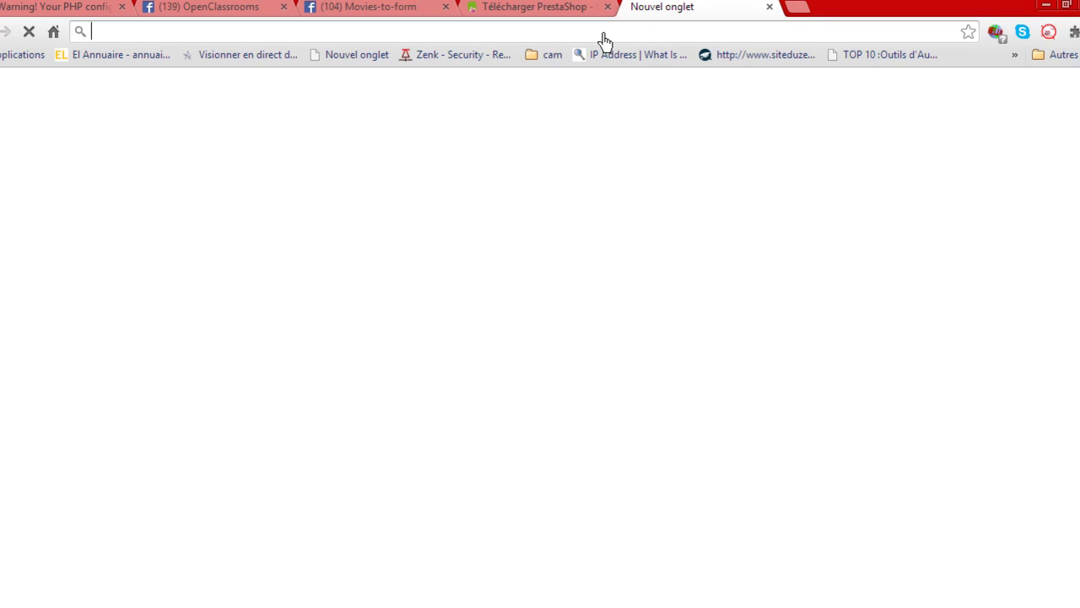
{"action": "type", "text": "loca"}
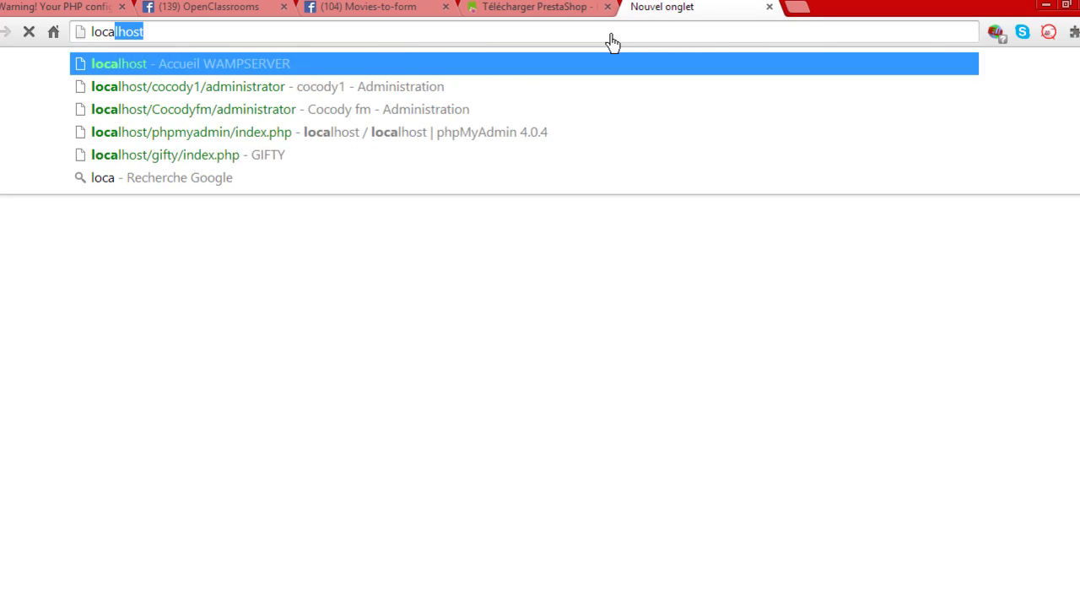
{"action": "type", "text": "lhost"}
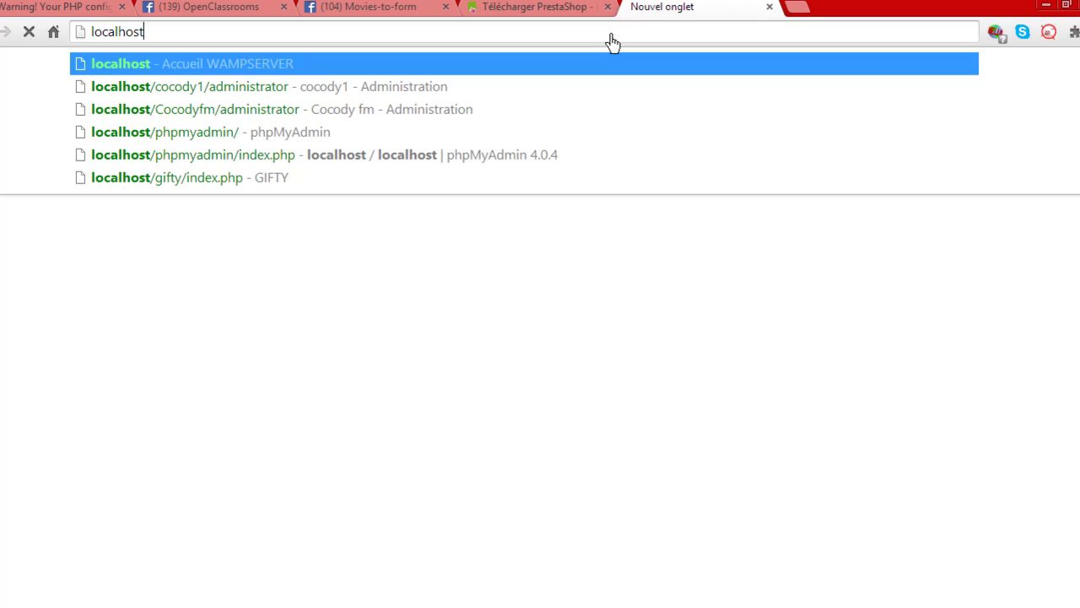
{"action": "key", "text": "Return"}
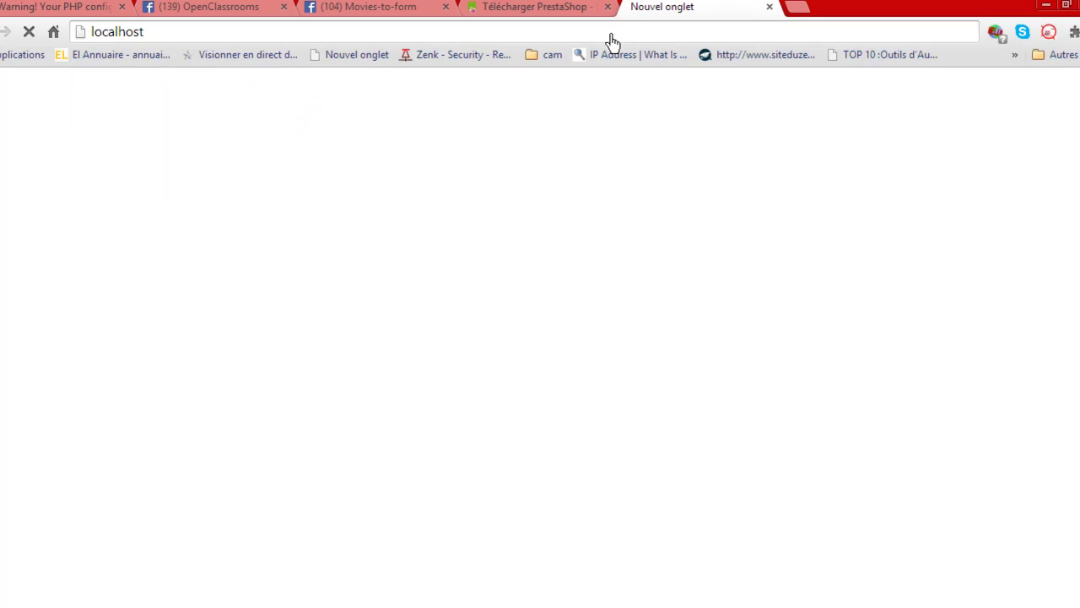
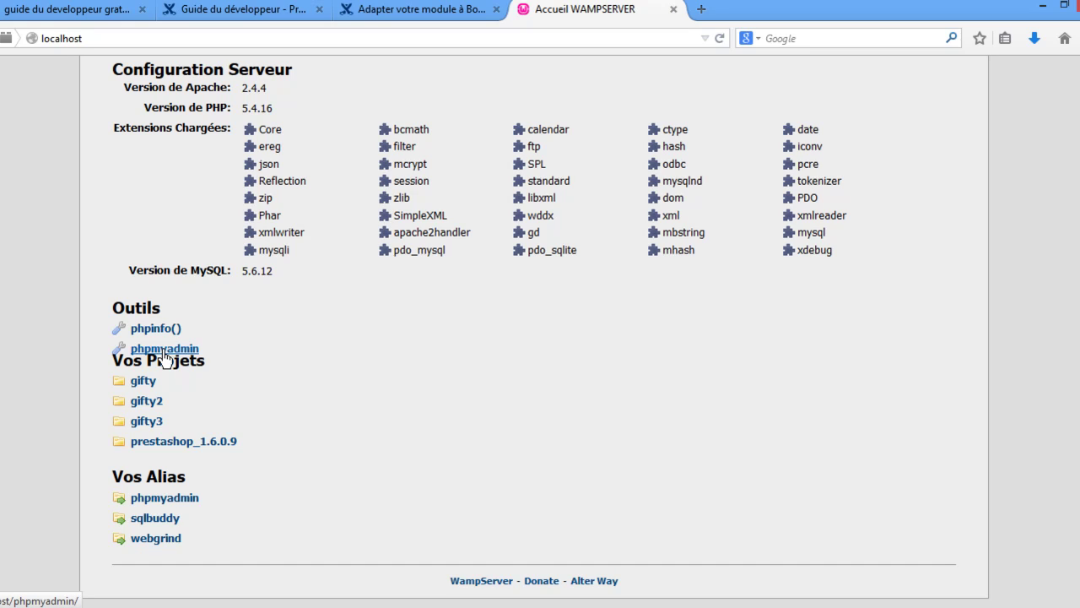
Open phpMyAdmin from the WampServer localhost page and minimize the WinRAR extraction window.
{"action": "left_click", "coordinate": [165, 358]}
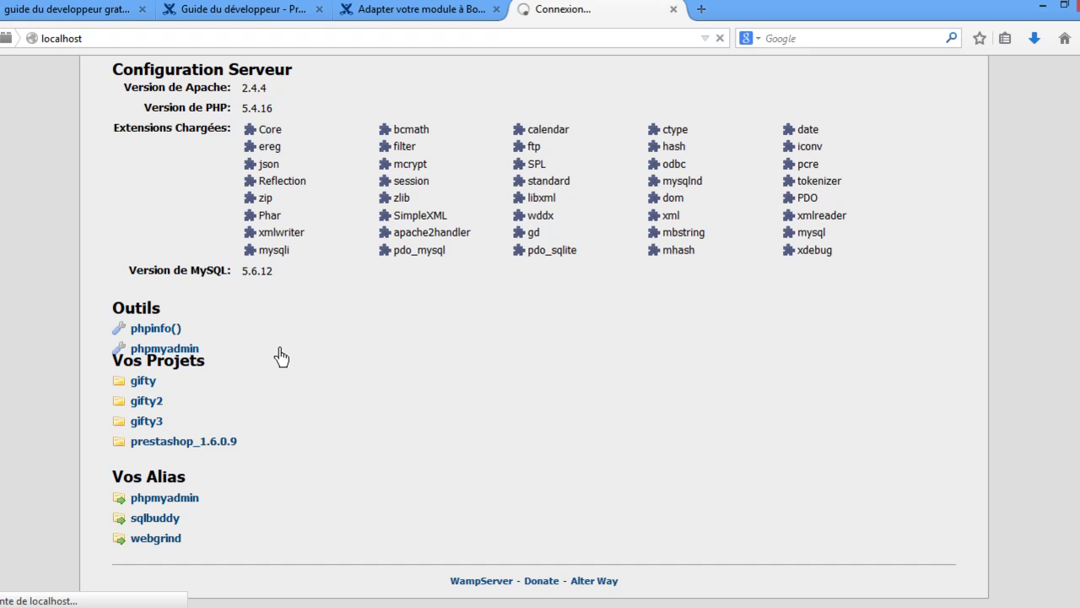
{"action": "left_click", "coordinate": [400, 606]}
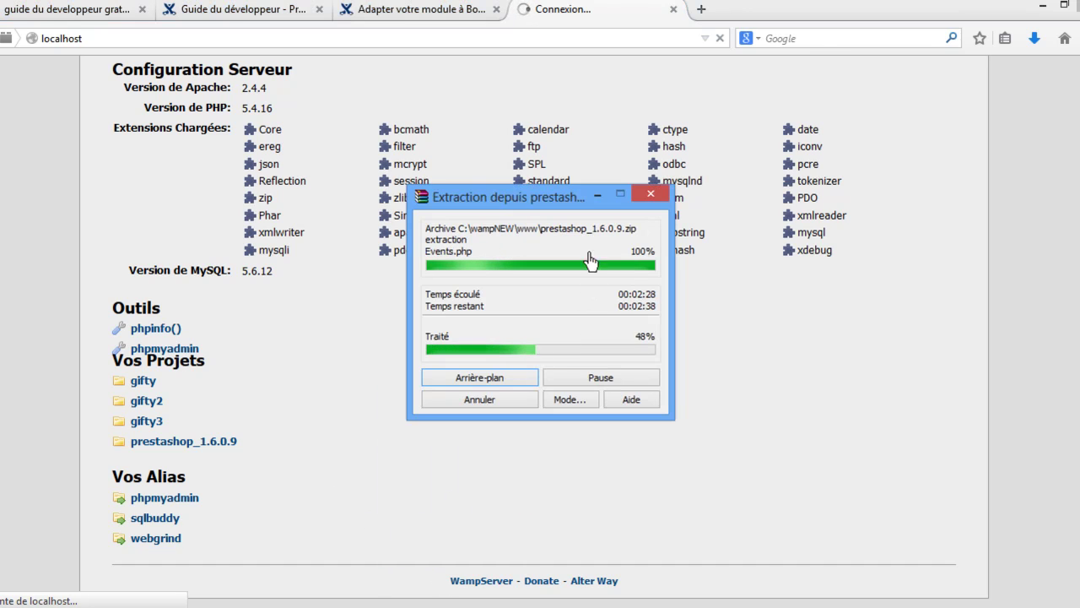
{"action": "left_click", "coordinate": [597, 196]}
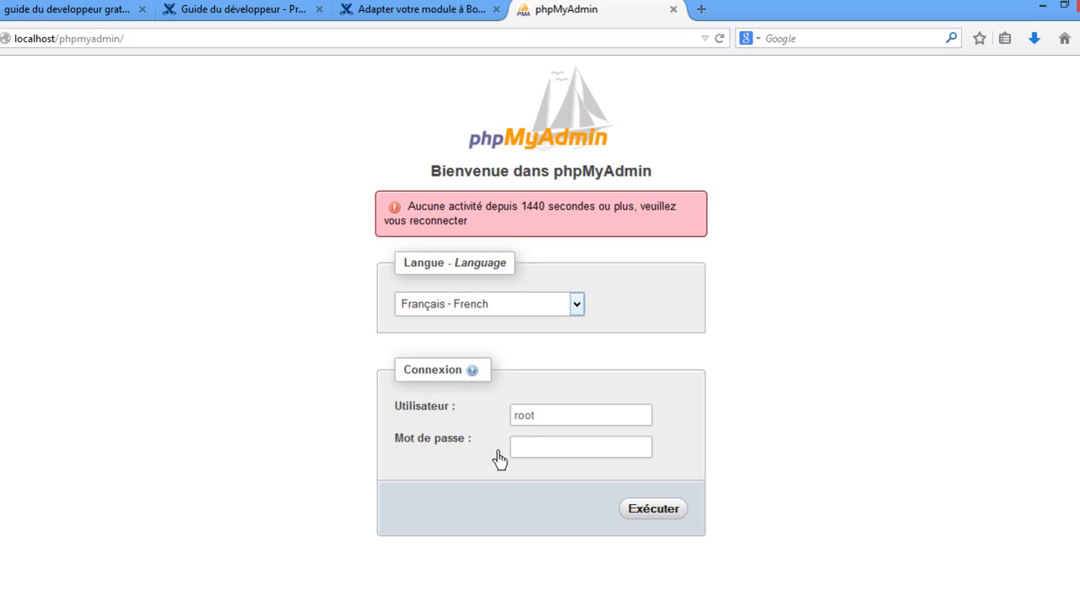
Log in to phpMyAdmin as root and enter tutoprestashop as the new database name.
{"action": "left_click", "coordinate": [639, 515]}
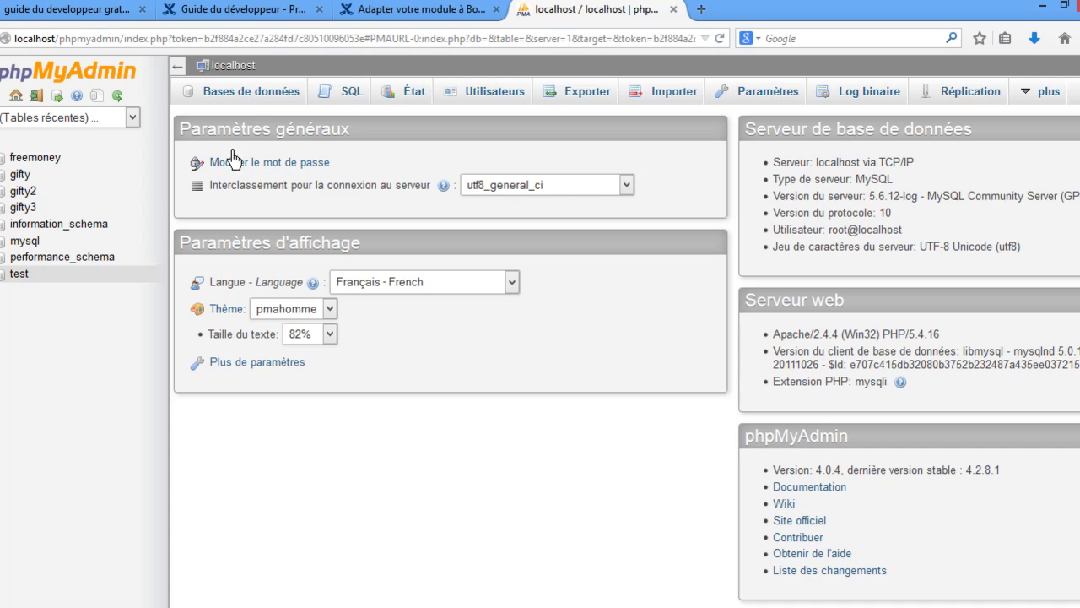
{"action": "left_click", "coordinate": [267, 99]}
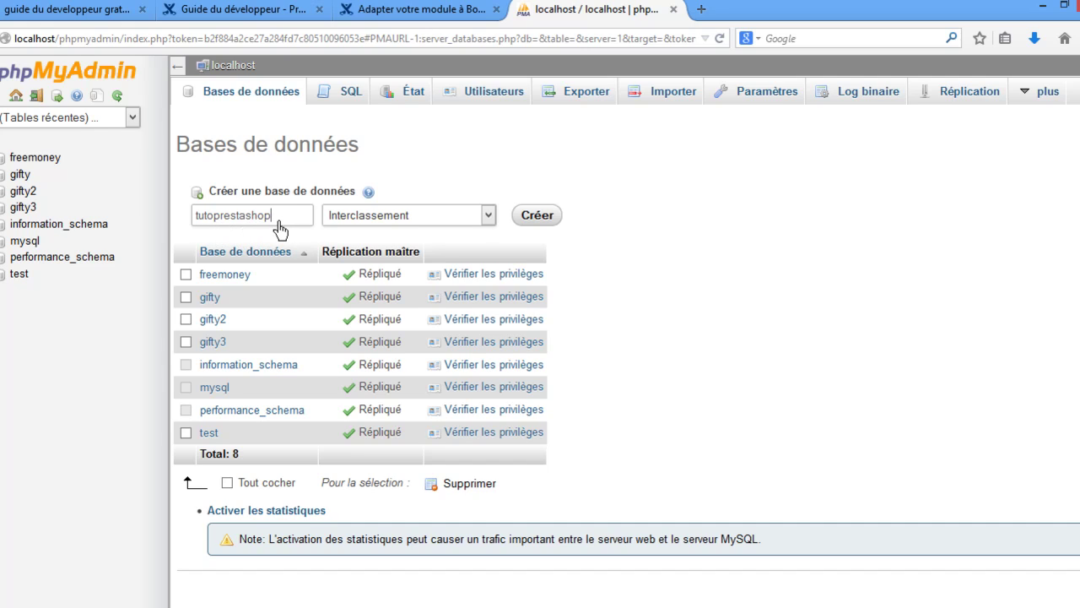
Create the tutoprestashop database and open its empty page from the sidebar.
{"action": "left_click_drag", "start_coordinate": [268, 217], "coordinate": [194, 218]}
{"action": "left_click", "coordinate": [542, 225]}
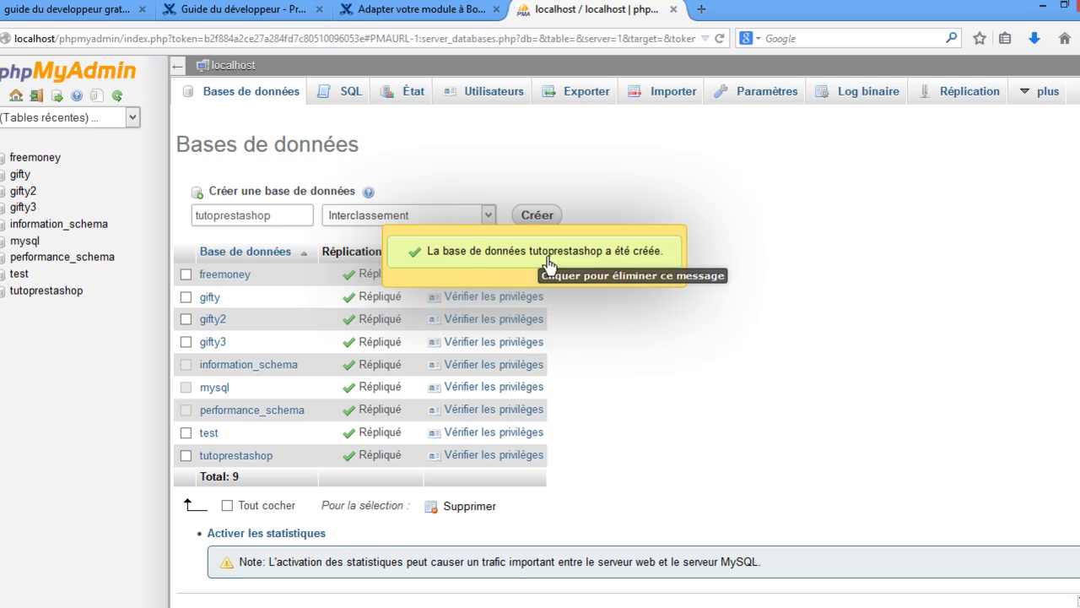
{"action": "left_click", "coordinate": [643, 263]}
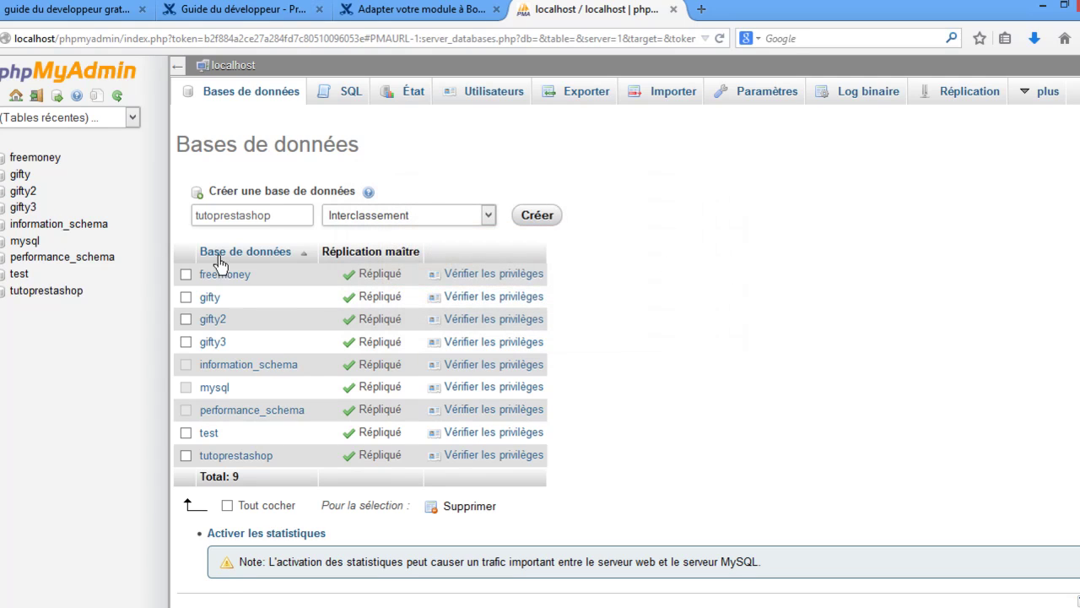
{"action": "left_click", "coordinate": [46, 291]}
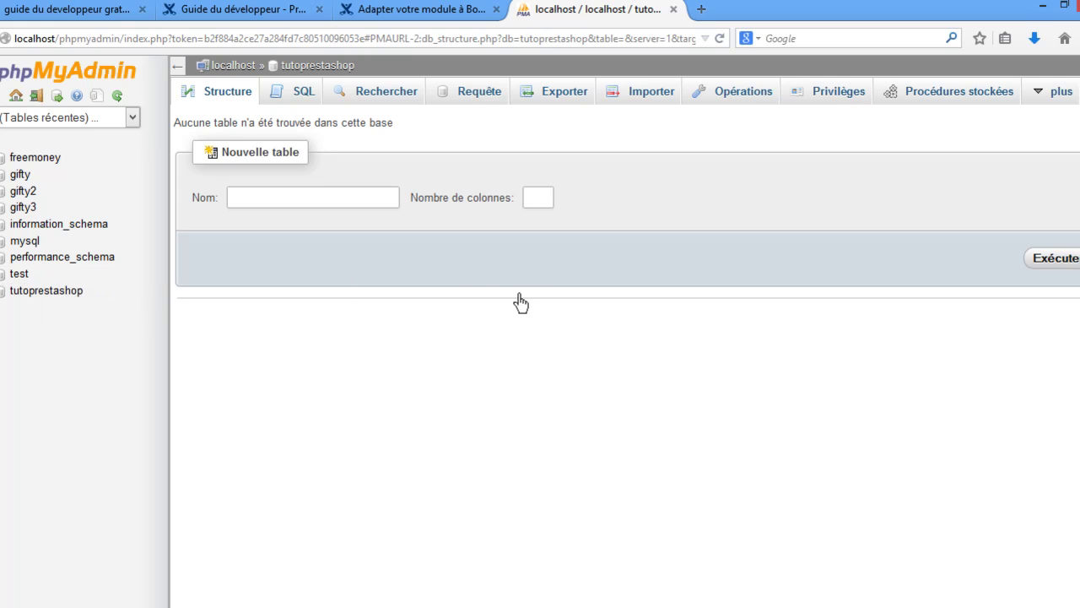
Bring the WinRAR extraction progress window back into view.
{"action": "left_click_drag", "start_coordinate": [195, 133], "coordinate": [436, 144]}
{"action": "left_click", "coordinate": [436, 144]}
{"action": "left_click", "coordinate": [371, 605]}
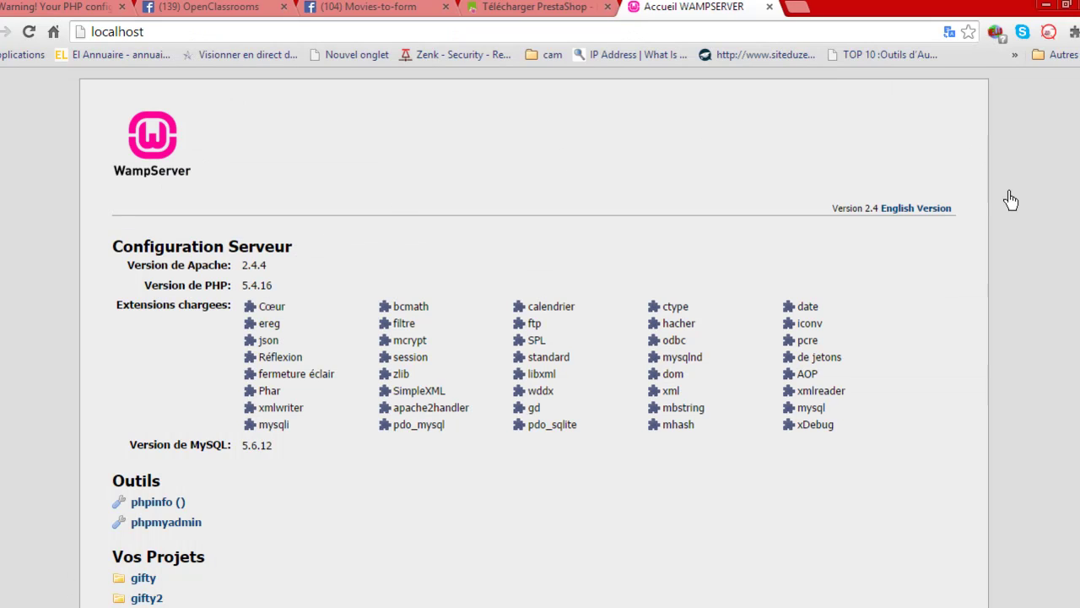
Switch Chrome to the Movies-to-form Facebook page tab.
{"action": "scroll", "coordinate": [1013, 255], "scroll_direction": "down", "scroll_amount": 2}
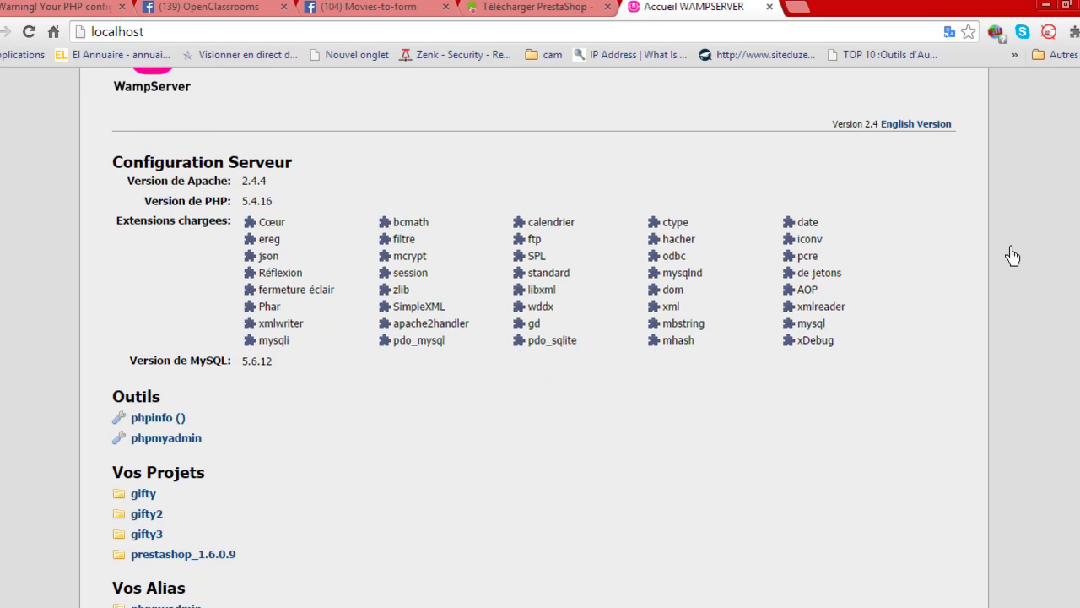
{"action": "scroll", "coordinate": [1012, 256], "scroll_direction": "up", "scroll_amount": 2}
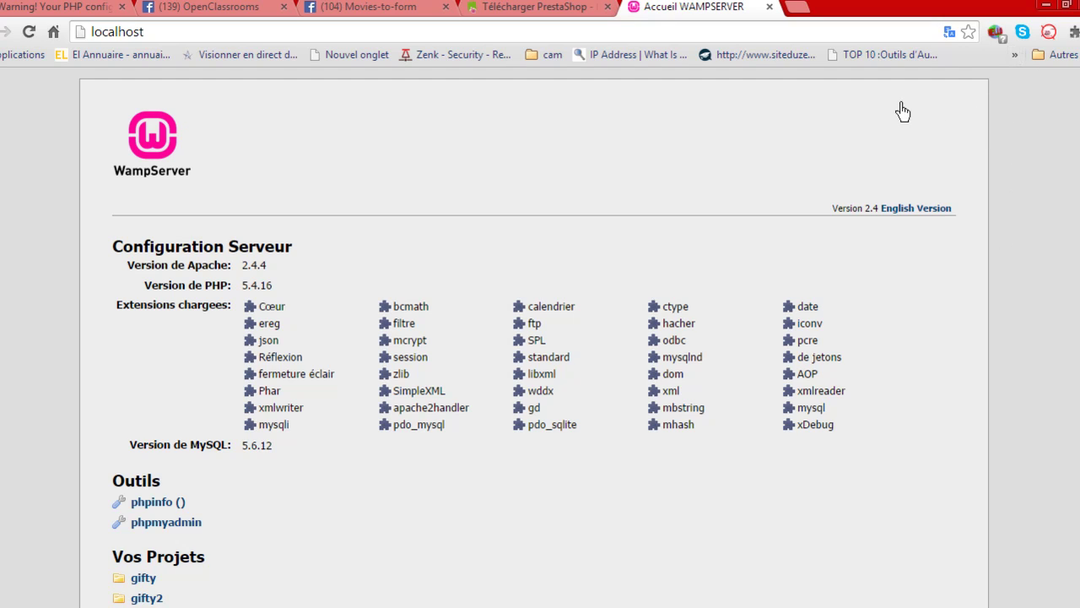
{"action": "left_click", "coordinate": [390, 17]}
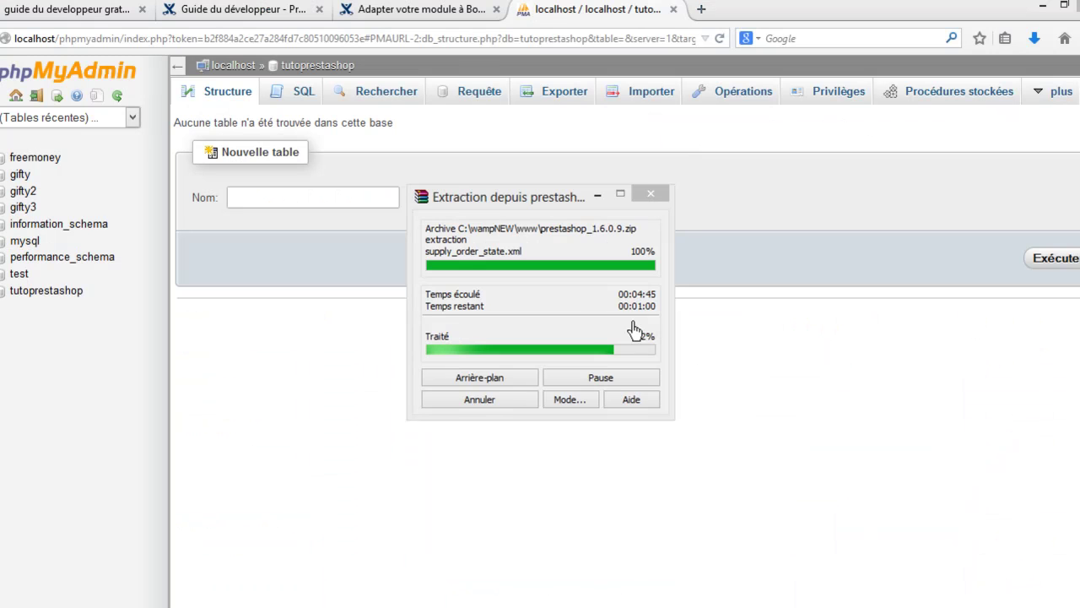
Bring the WinRAR window forward and let prestashop_1.6.0.9.zip finish extracting.
{"action": "left_click", "coordinate": [548, 325]}
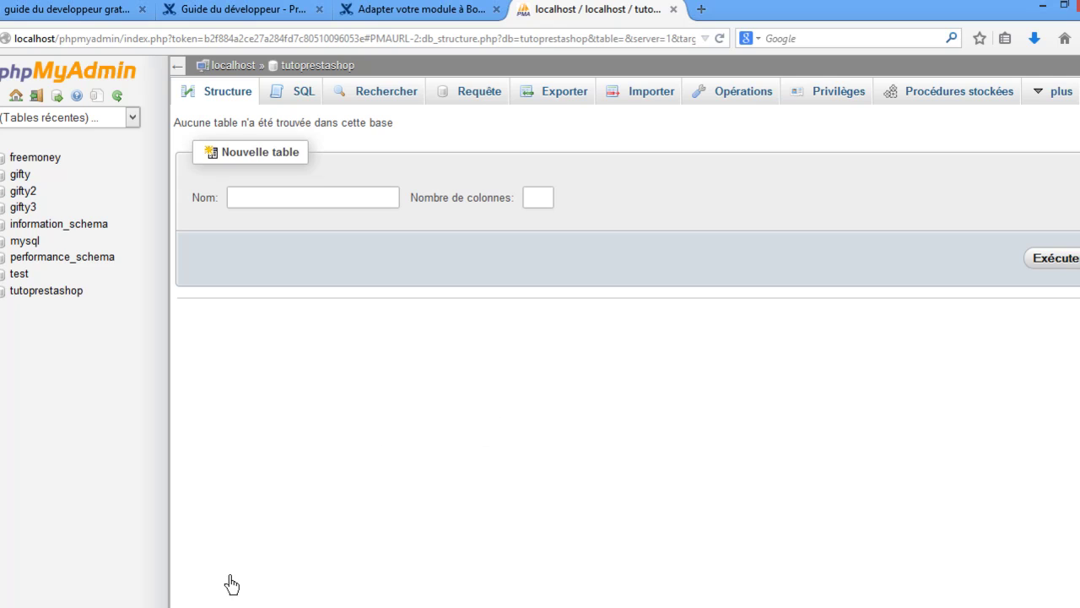
Open the extracted prestashop_1.6.0.9 folder in File Explorer and select Install_PrestaShop.html.
{"action": "left_click", "coordinate": [167, 605]}
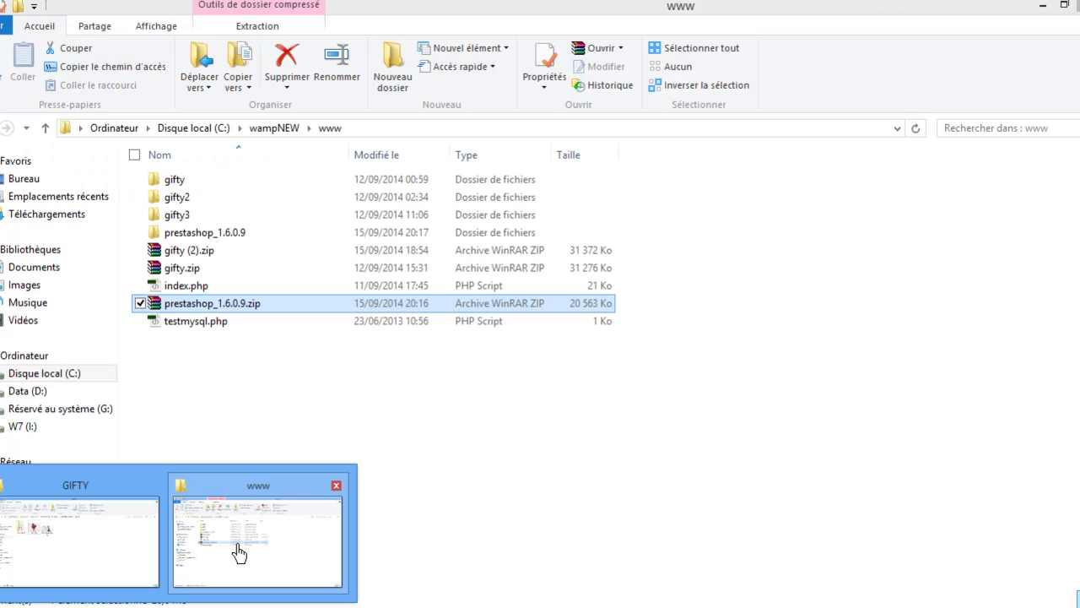
{"action": "left_click", "coordinate": [240, 552]}
{"action": "left_click", "coordinate": [241, 391]}
{"action": "left_click", "coordinate": [227, 238]}
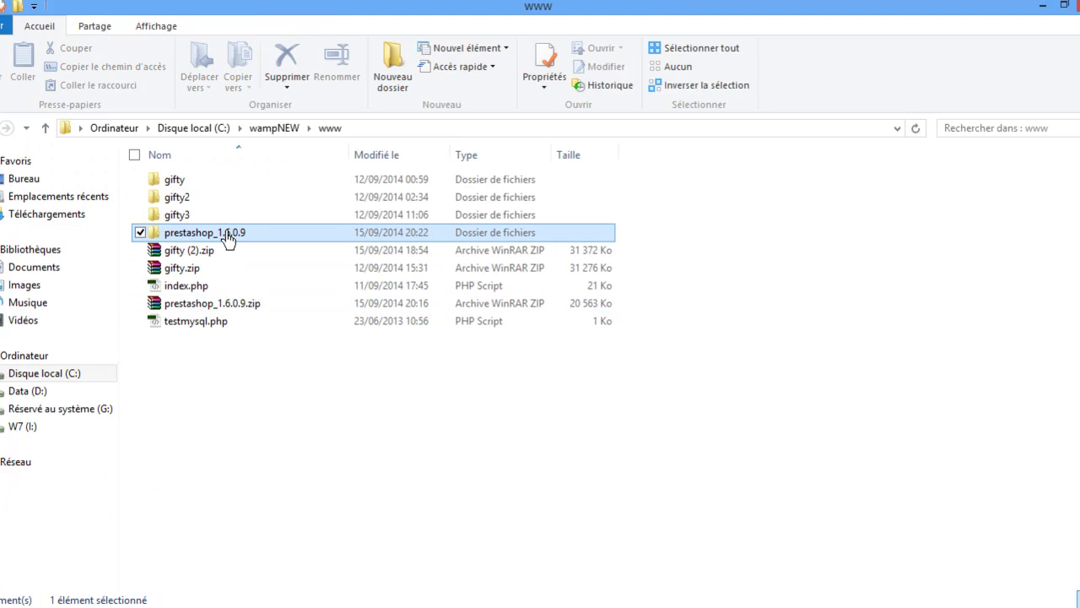
{"action": "double_click", "coordinate": [211, 240]}
{"action": "left_click_drag", "start_coordinate": [196, 314], "coordinate": [314, 378]}
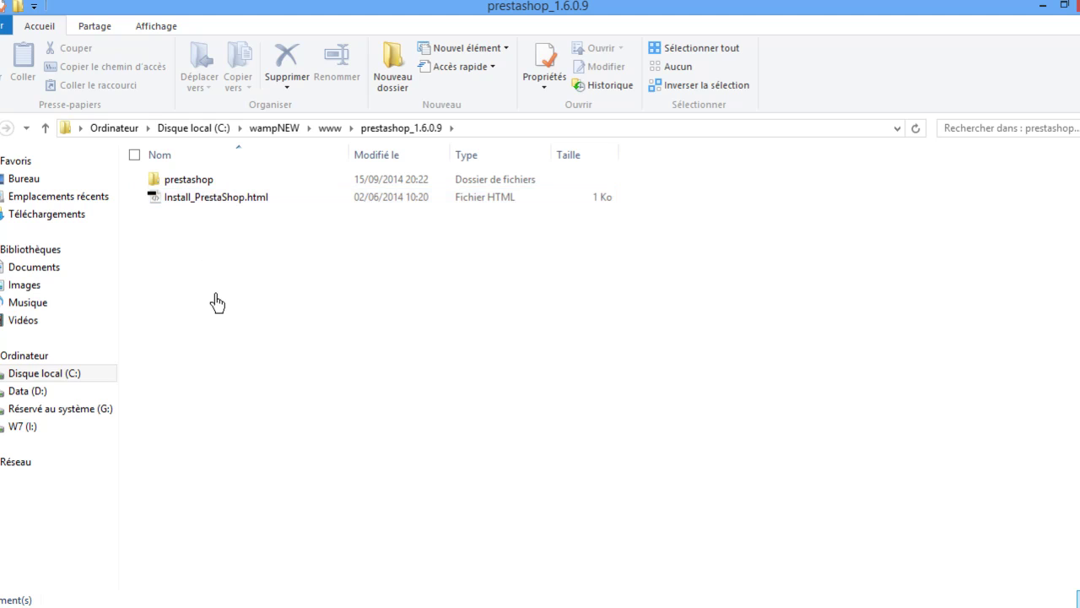
{"action": "left_click", "coordinate": [192, 201]}
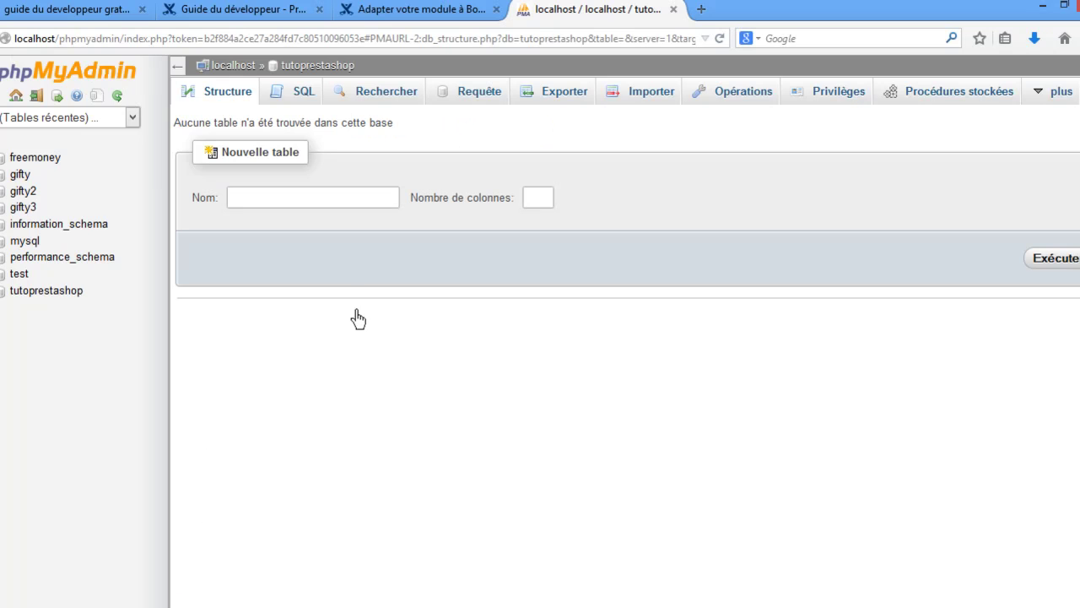
In a new tab, load localhost and open prestashop_1.6.0.9's Install_PrestaShop.html page.
{"action": "left_click", "coordinate": [699, 10]}
{"action": "type", "text": "localhost/"}
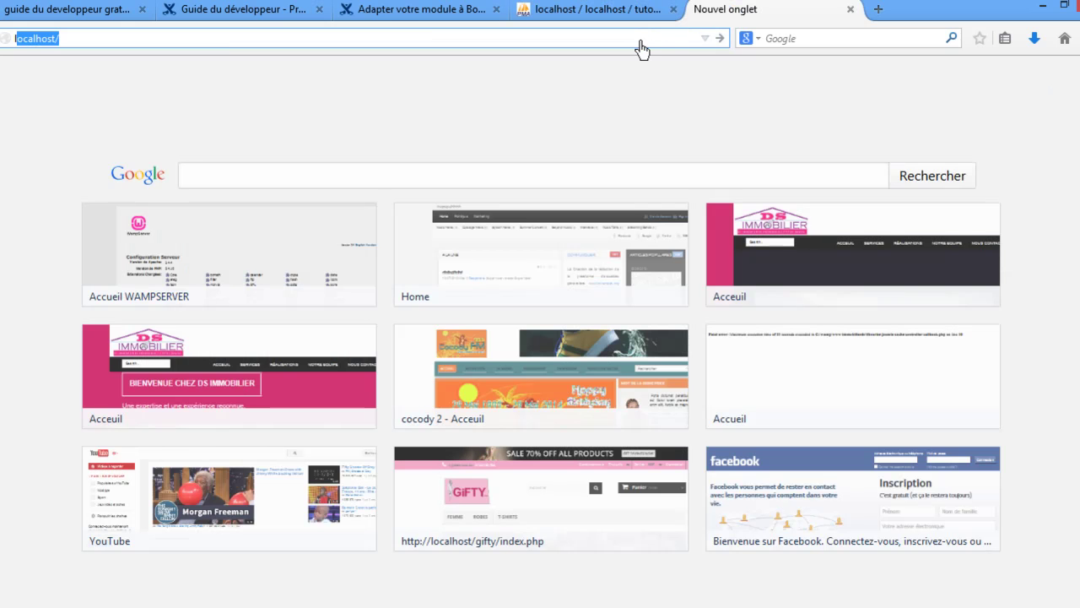
{"action": "key", "text": "Return"}
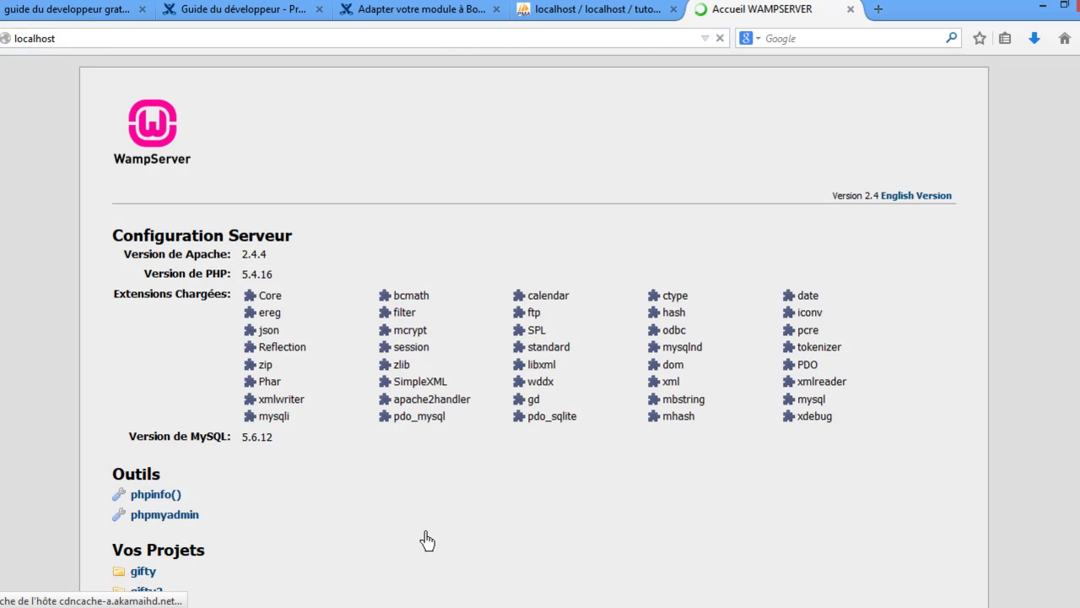
{"action": "scroll", "coordinate": [409, 515], "scroll_direction": "down", "scroll_amount": 4}
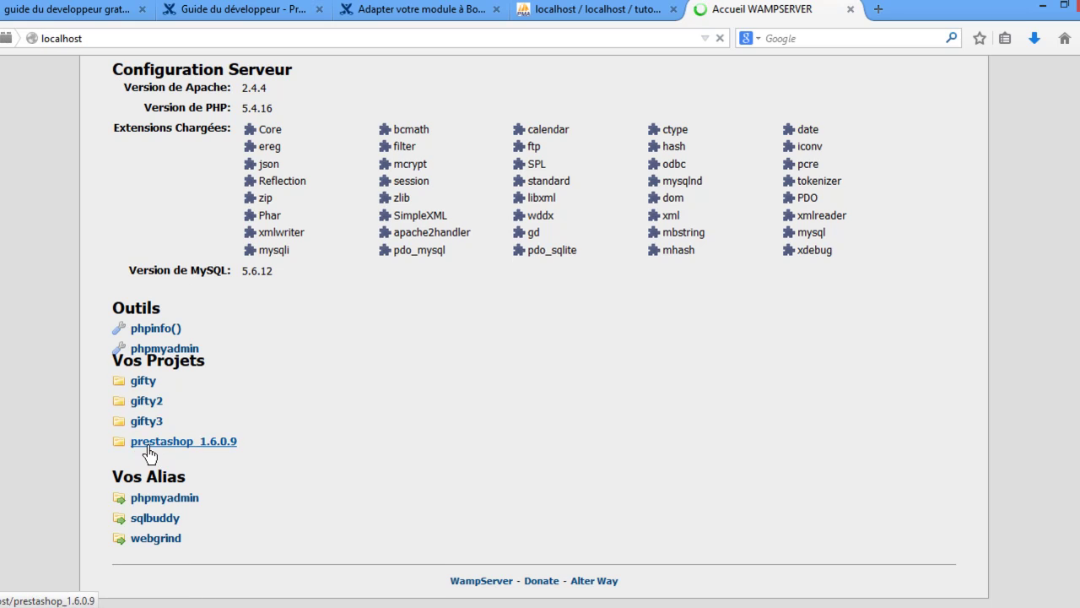
{"action": "left_click", "coordinate": [207, 445]}
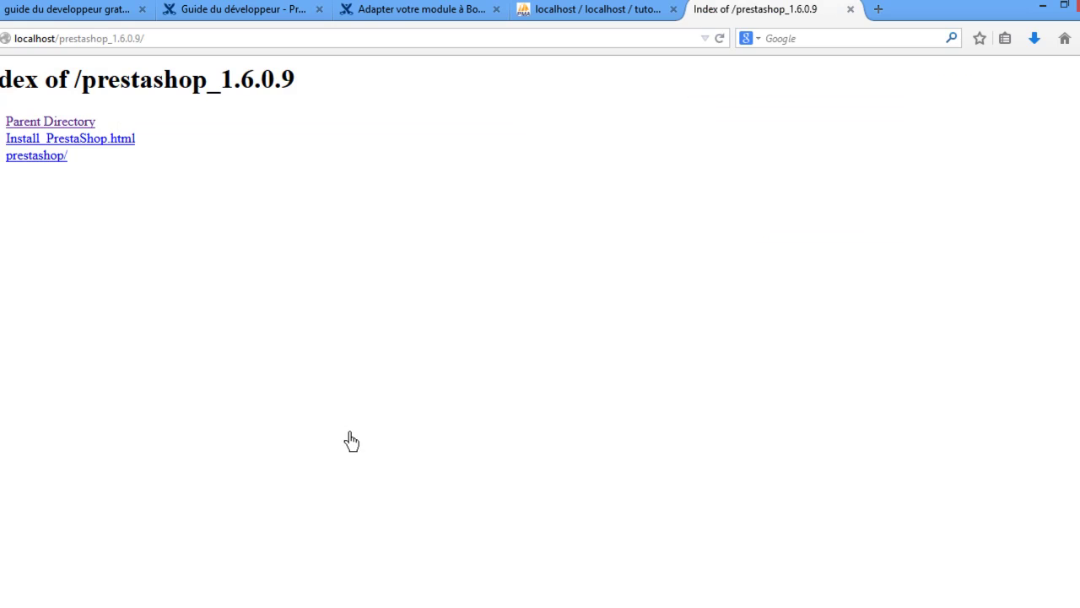
{"action": "left_click", "coordinate": [42, 156]}
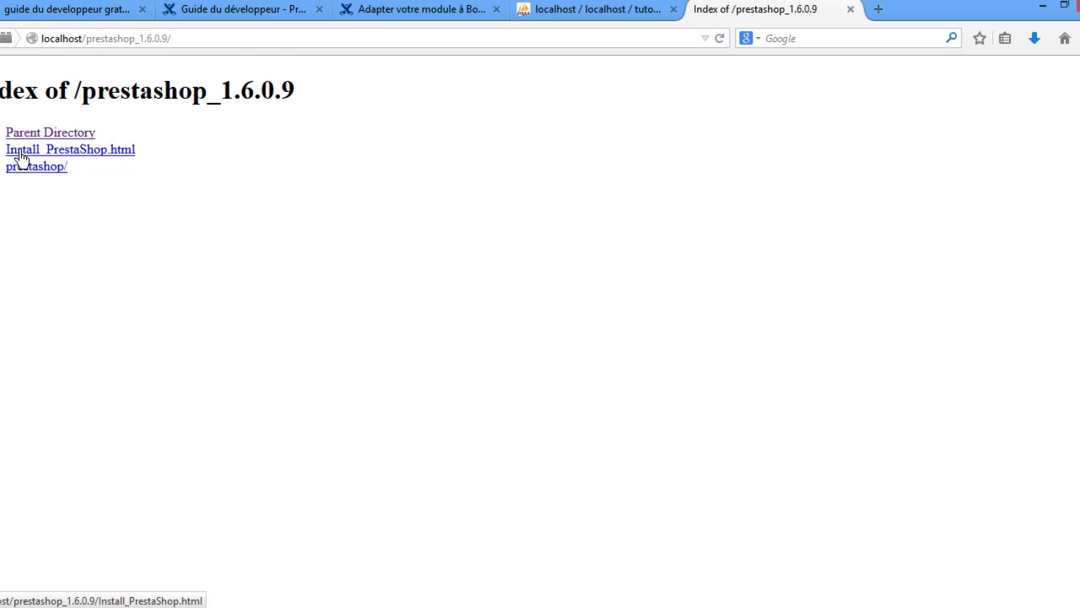
{"action": "left_click", "coordinate": [87, 155]}
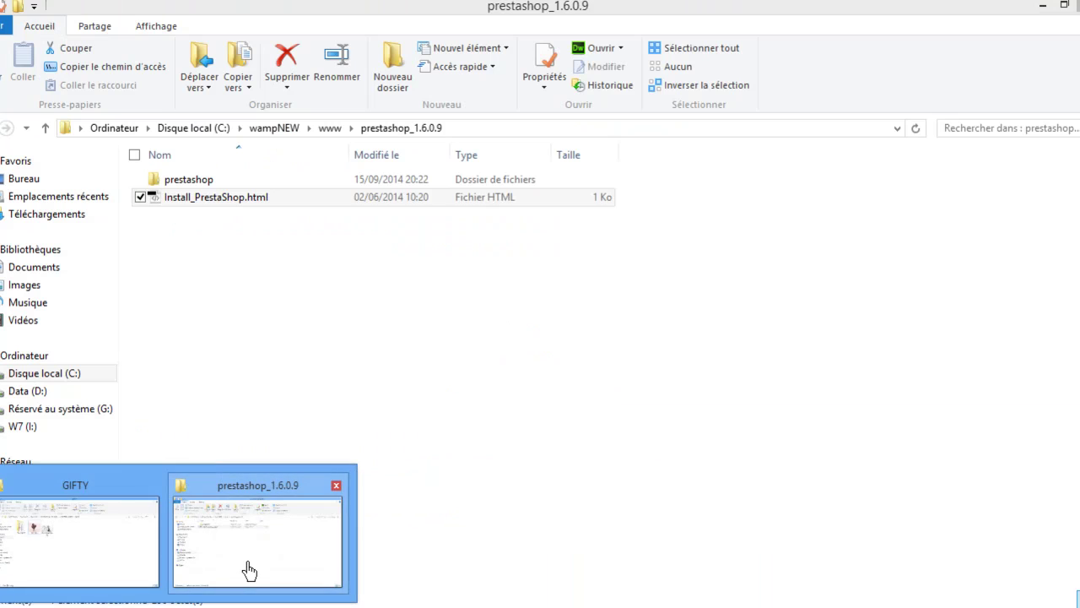
Look inside the prestashop folder, then return File Explorer to the www folder.
{"action": "left_click", "coordinate": [249, 567]}
{"action": "left_click", "coordinate": [350, 425]}
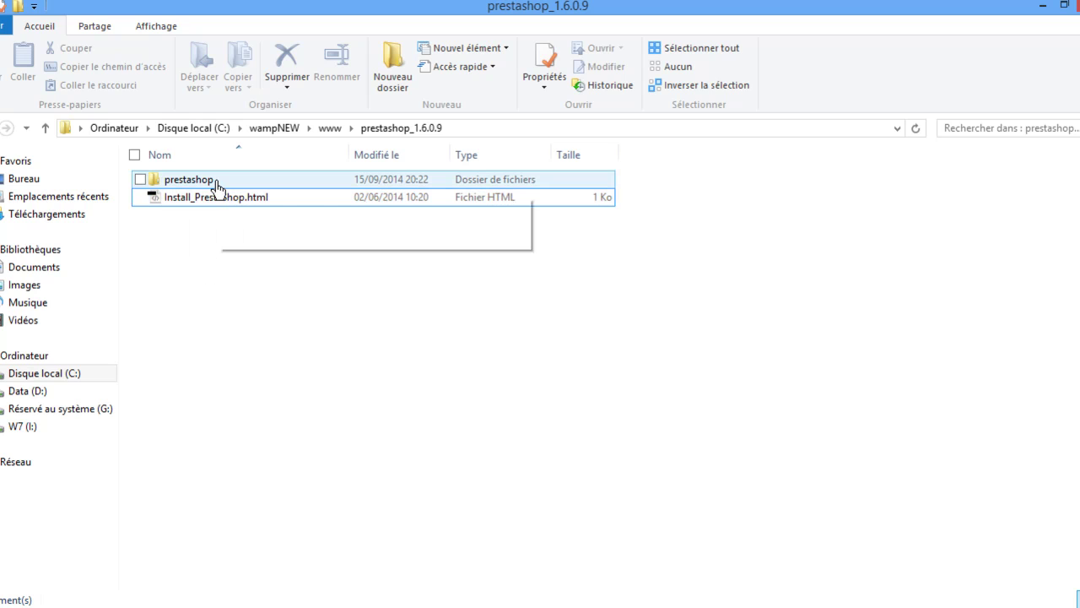
{"action": "left_click", "coordinate": [223, 186]}
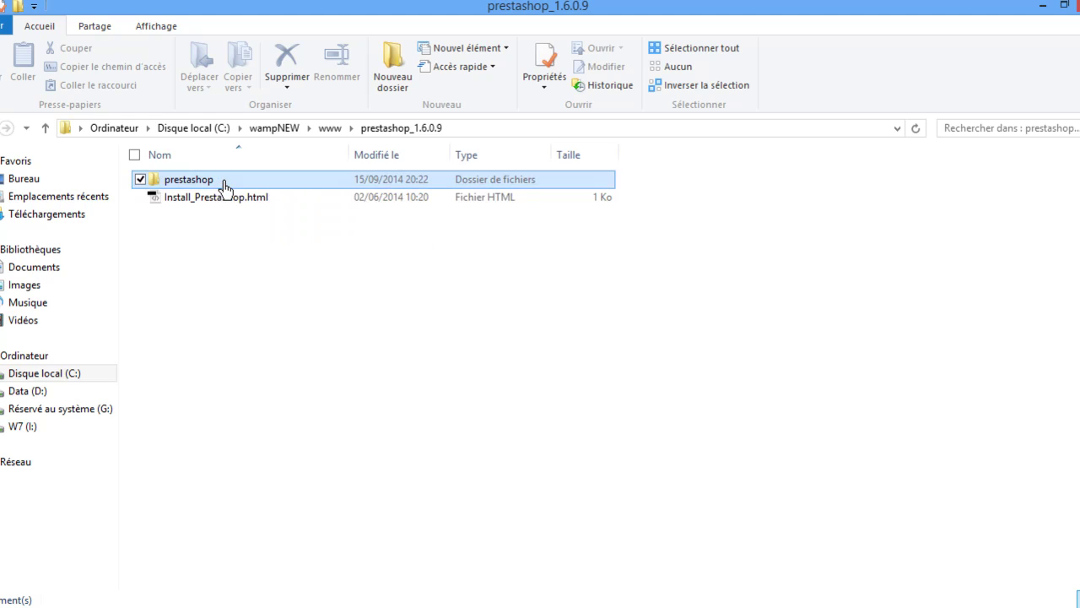
{"action": "double_click", "coordinate": [224, 186]}
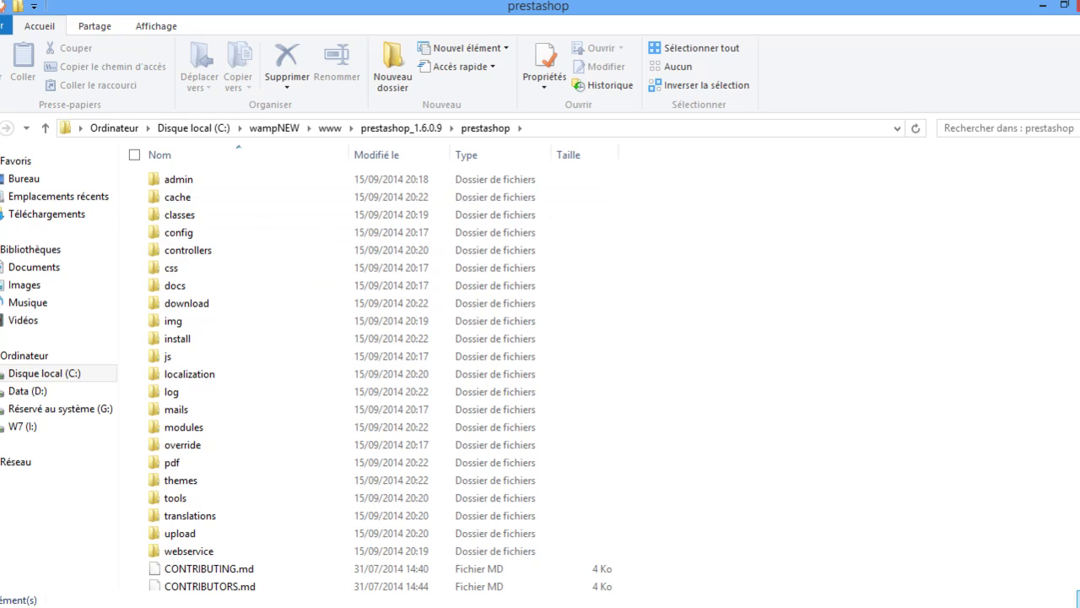
{"action": "left_click", "coordinate": [7, 128]}
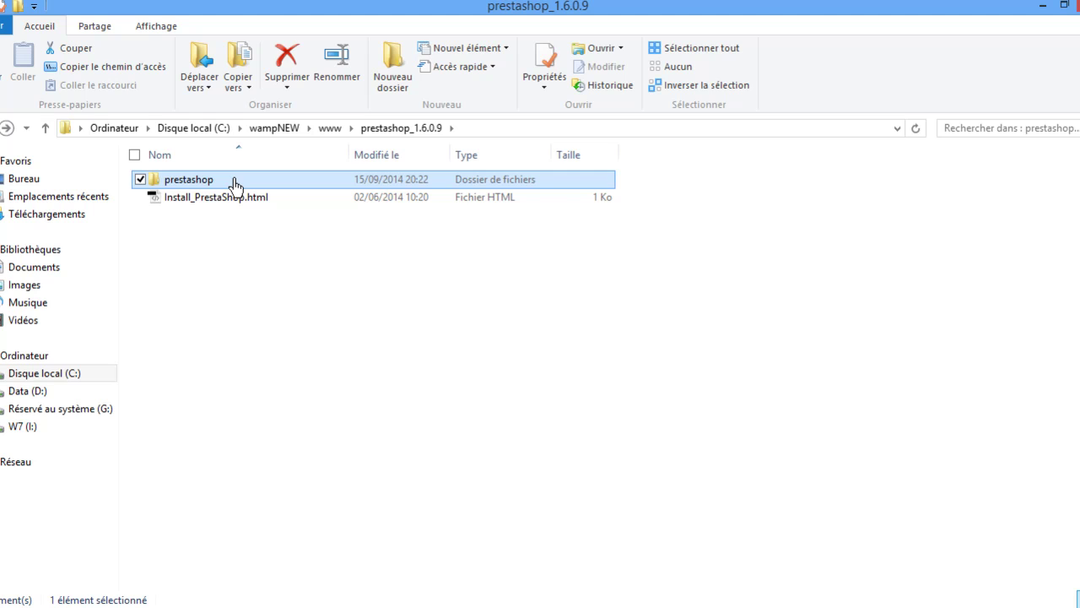
{"action": "mouse_move", "coordinate": [235, 184]}
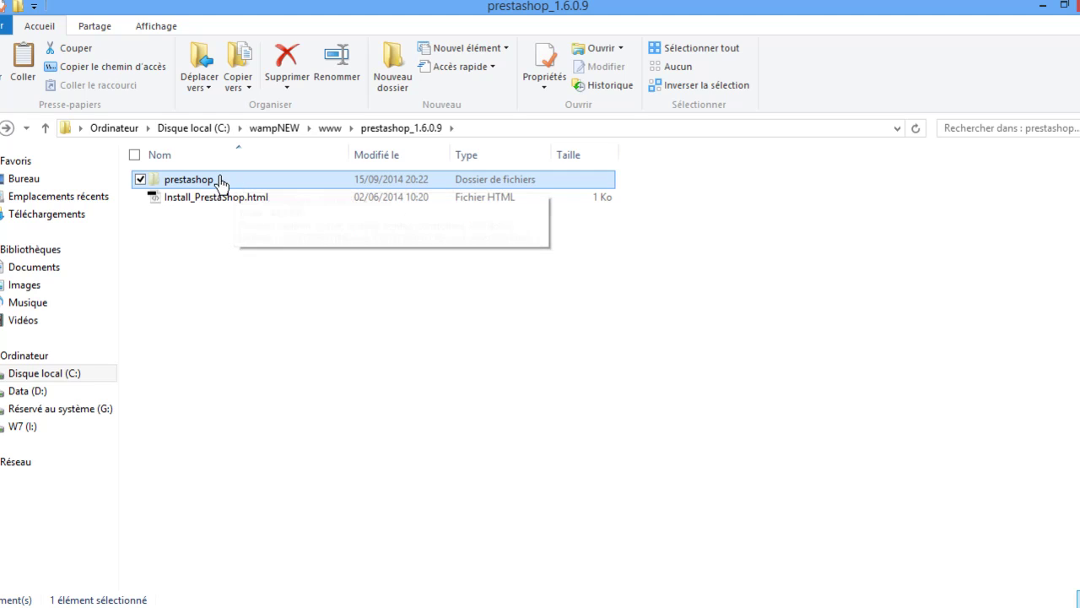
{"action": "key", "text": "BackSpace"}
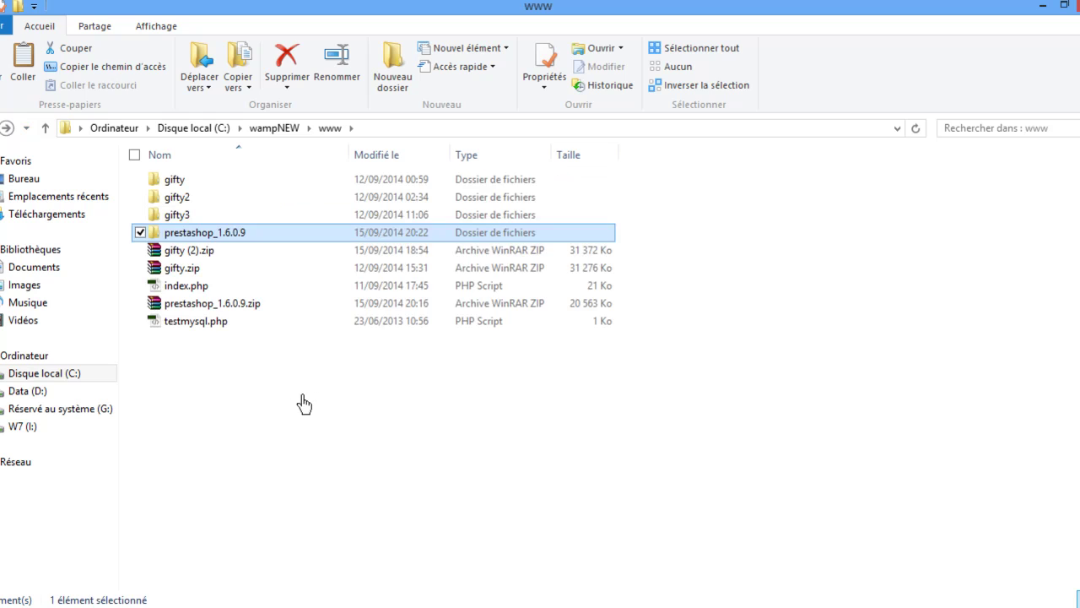
Rename the extracted prestashop folder to movies_to_form inside the www folder.
{"action": "left_click", "coordinate": [313, 400]}
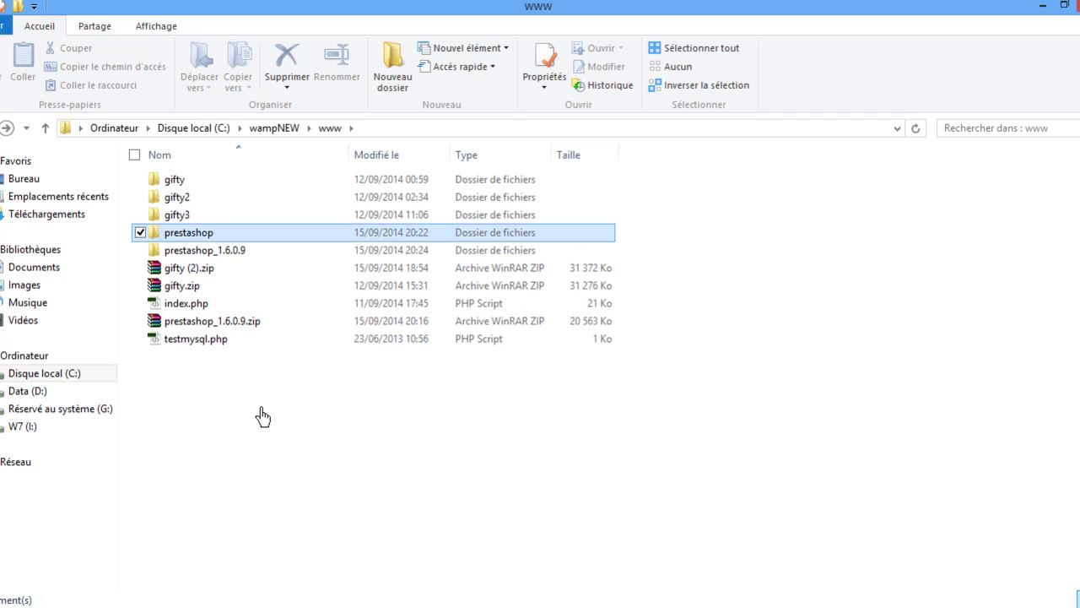
{"action": "left_click", "coordinate": [214, 237]}
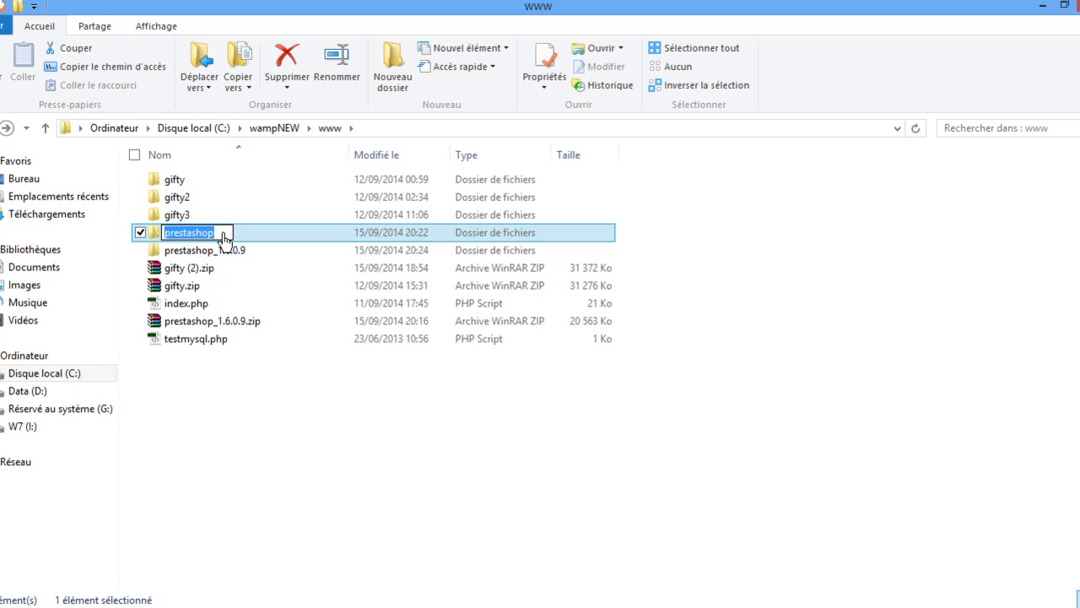
{"action": "type", "text": "movie"}
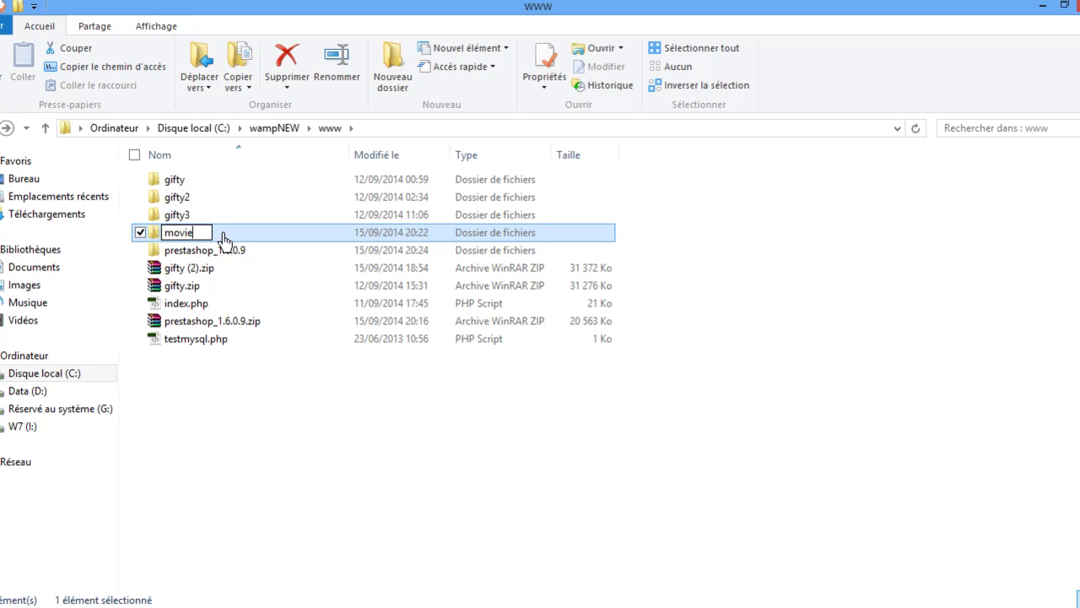
{"action": "type", "text": "s_to_f"}
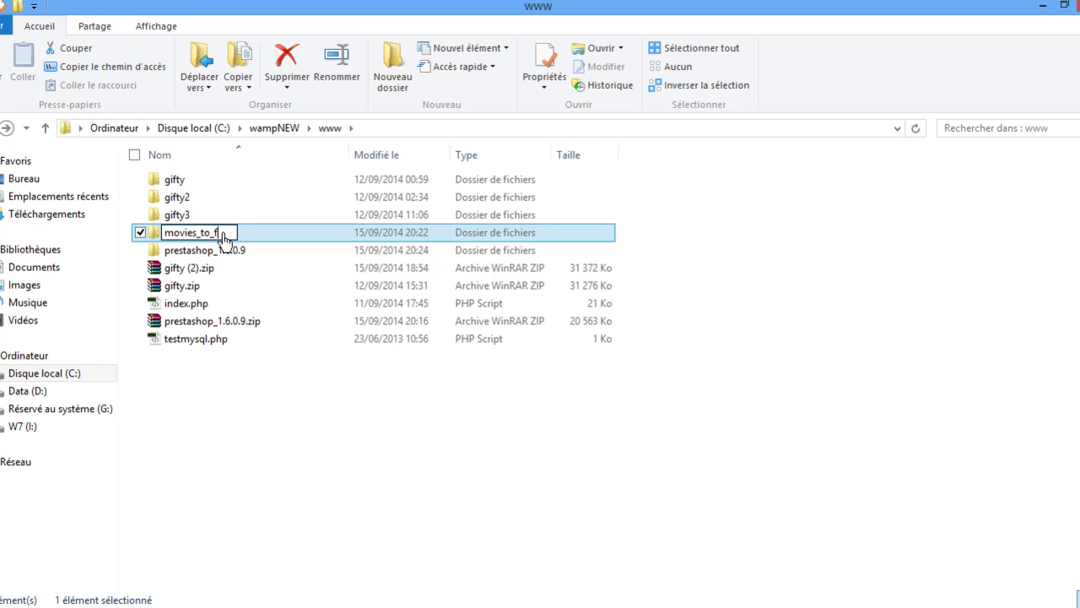
{"action": "type", "text": "orm"}
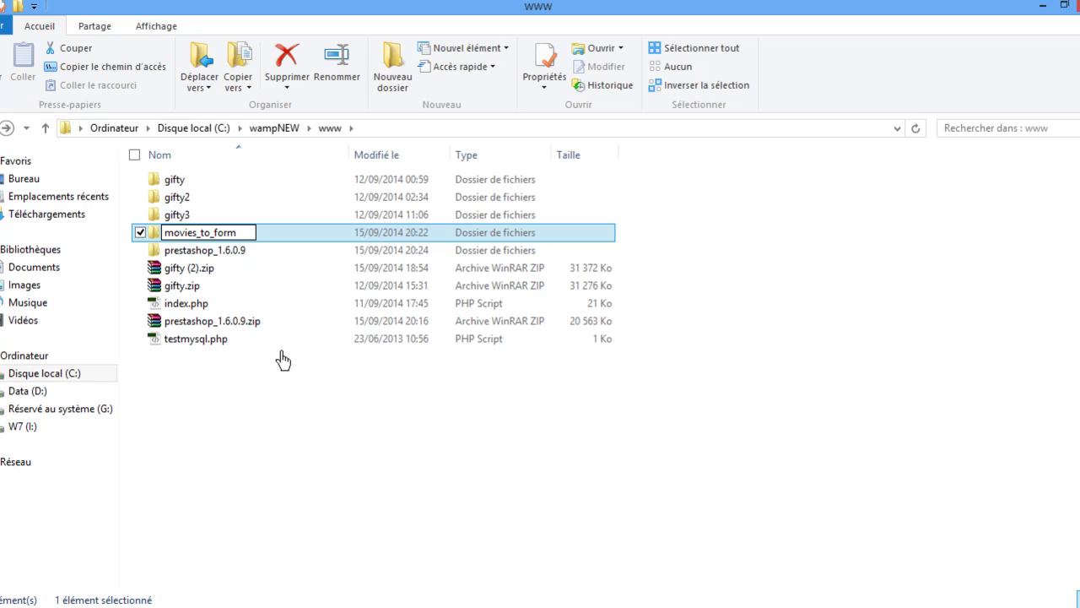
{"action": "left_click", "coordinate": [287, 429]}
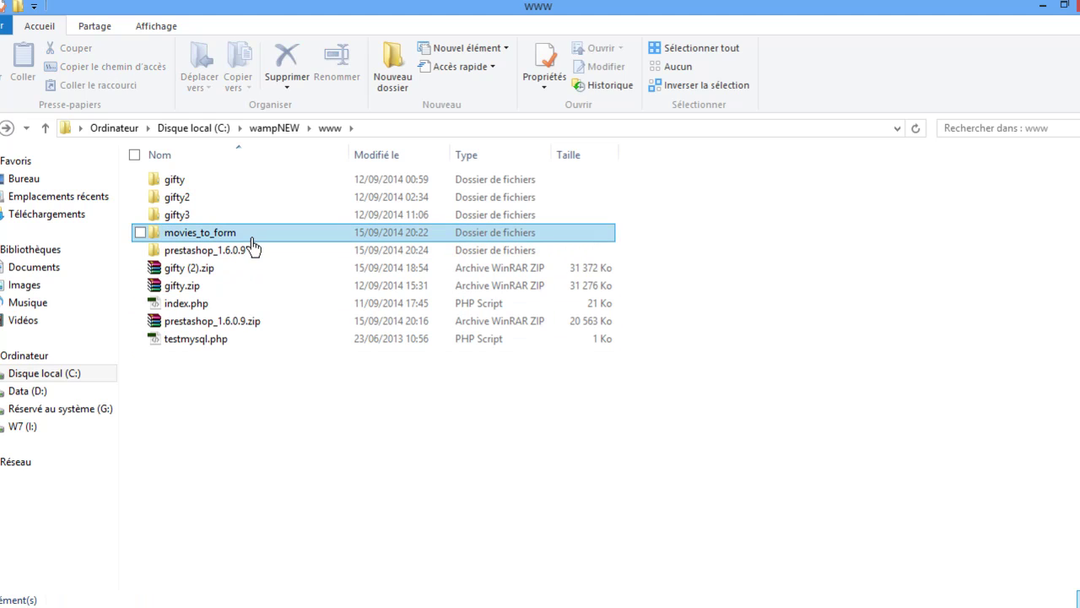
Load localhost, open the movies_to_form project installer, and stop the unresponsive script.
{"action": "left_click", "coordinate": [76, 601]}
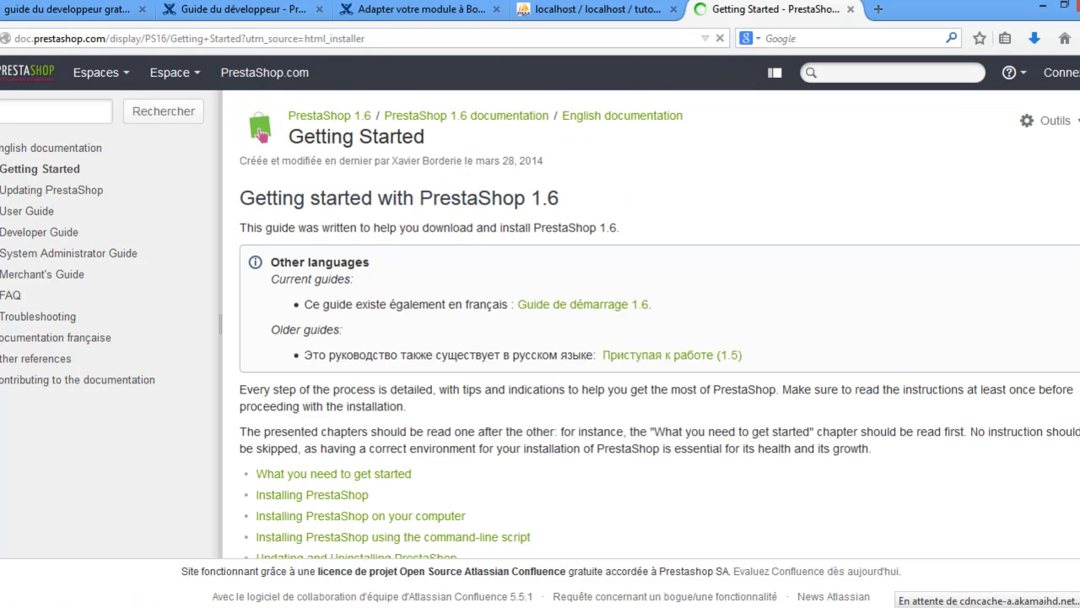
{"action": "left_click", "coordinate": [617, 46]}
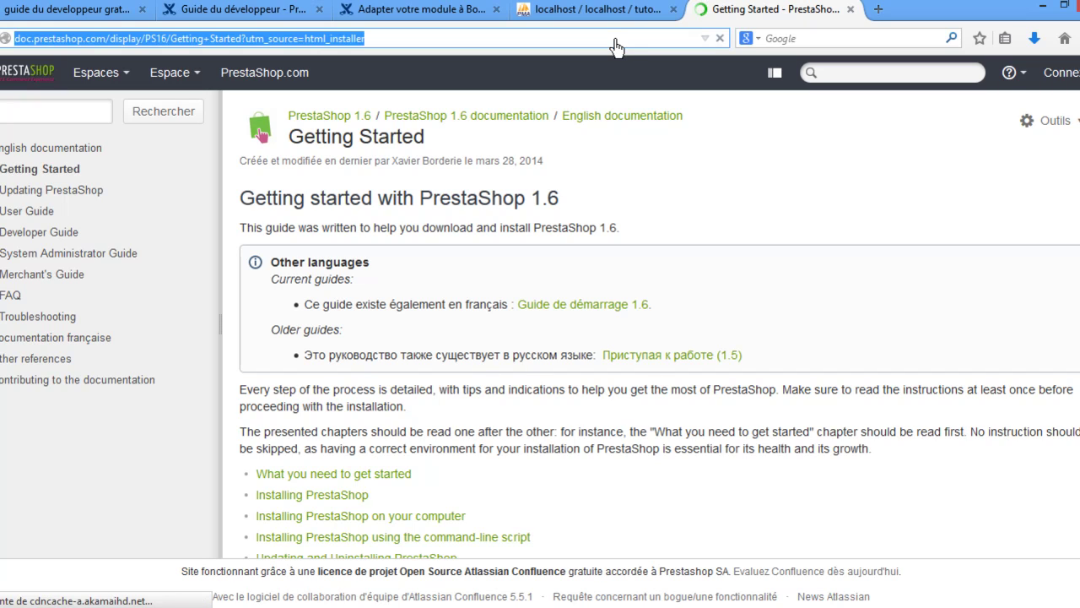
{"action": "type", "text": "localhost"}
{"action": "key", "text": "Return"}
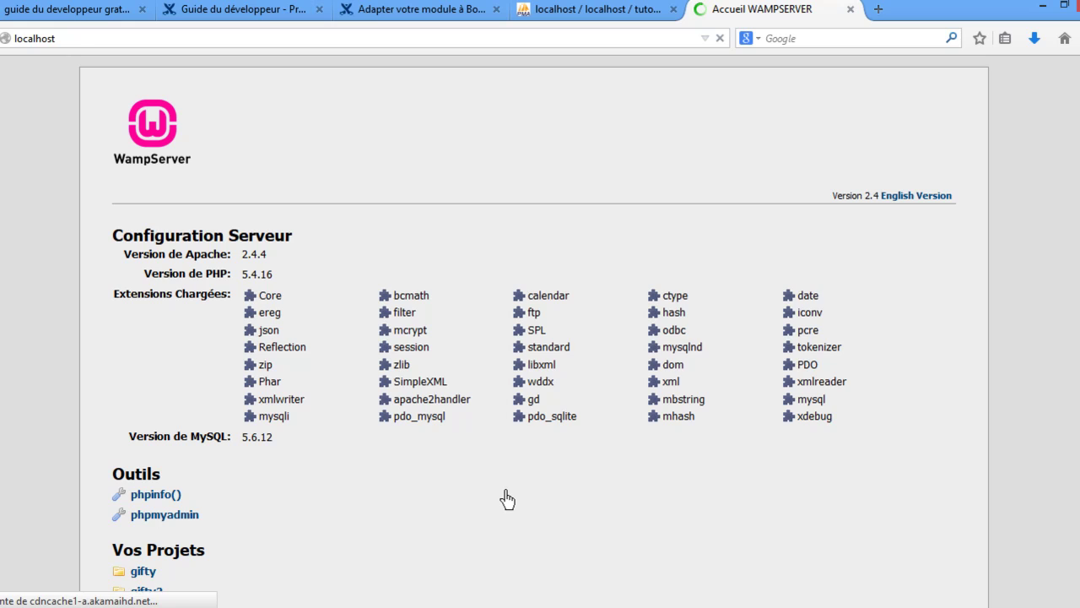
{"action": "scroll", "coordinate": [506, 499], "scroll_direction": "down", "scroll_amount": 3}
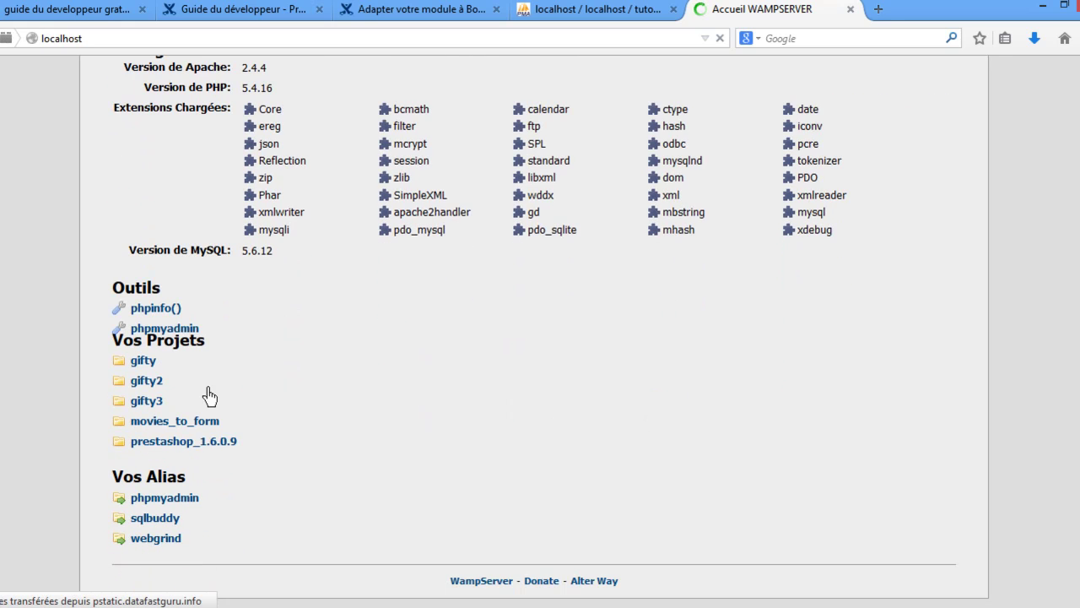
{"action": "left_click", "coordinate": [147, 431]}
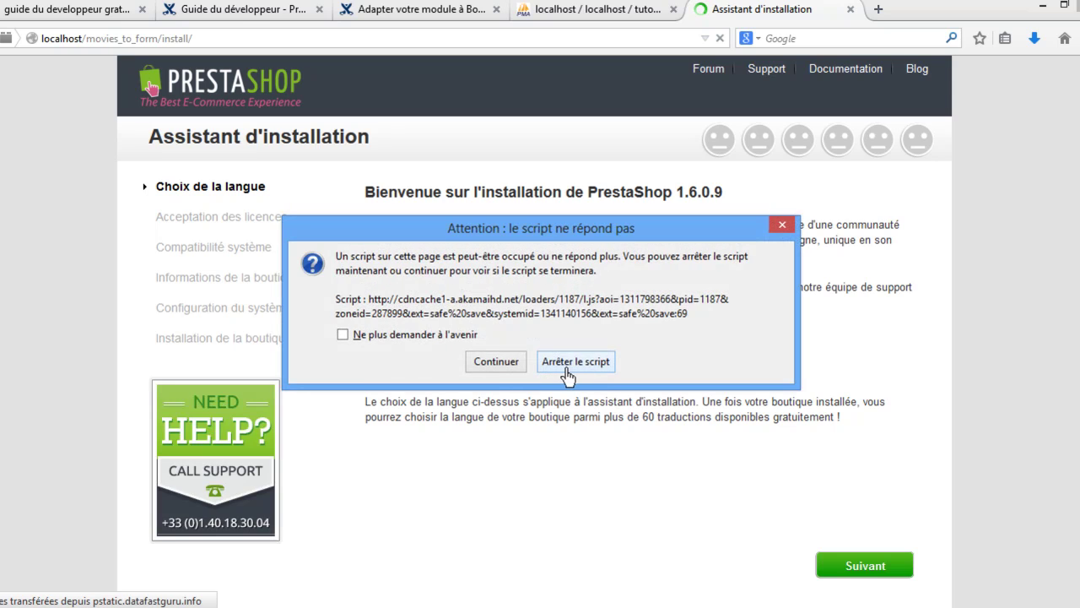
{"action": "left_click", "coordinate": [509, 364]}
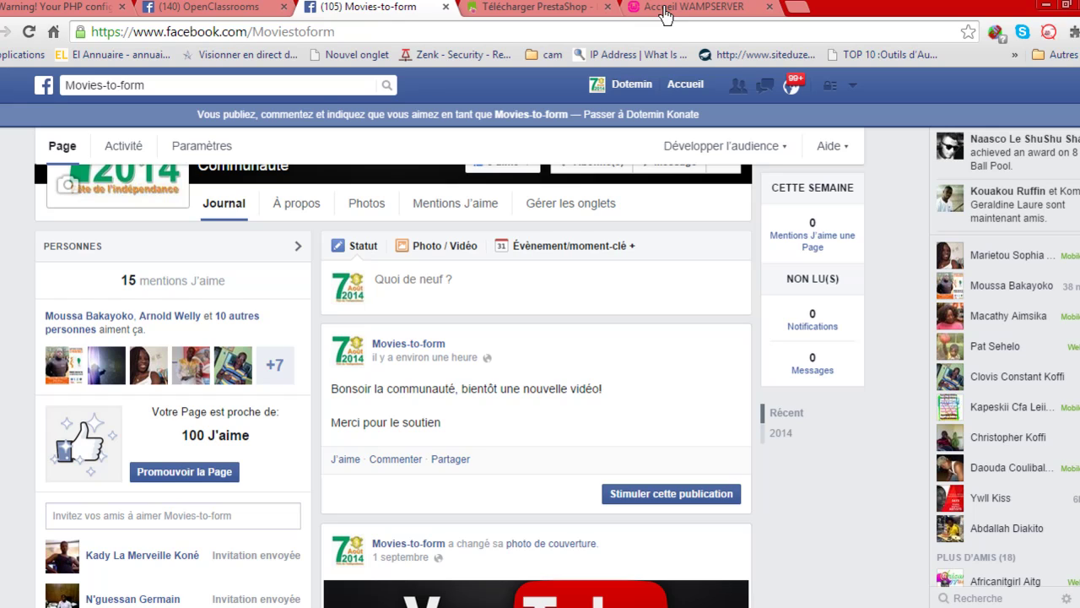
Bring up the WampServer localhost page listing movies_to_form and close the PHP warning tab.
{"action": "left_click", "coordinate": [666, 14]}
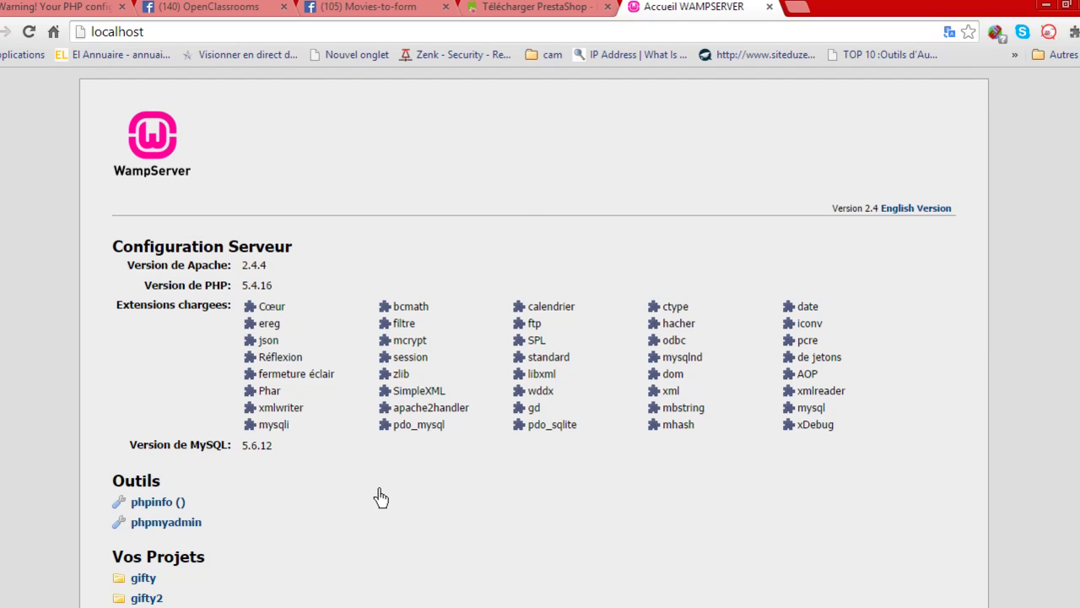
{"action": "scroll", "coordinate": [381, 498], "scroll_direction": "down", "scroll_amount": 3}
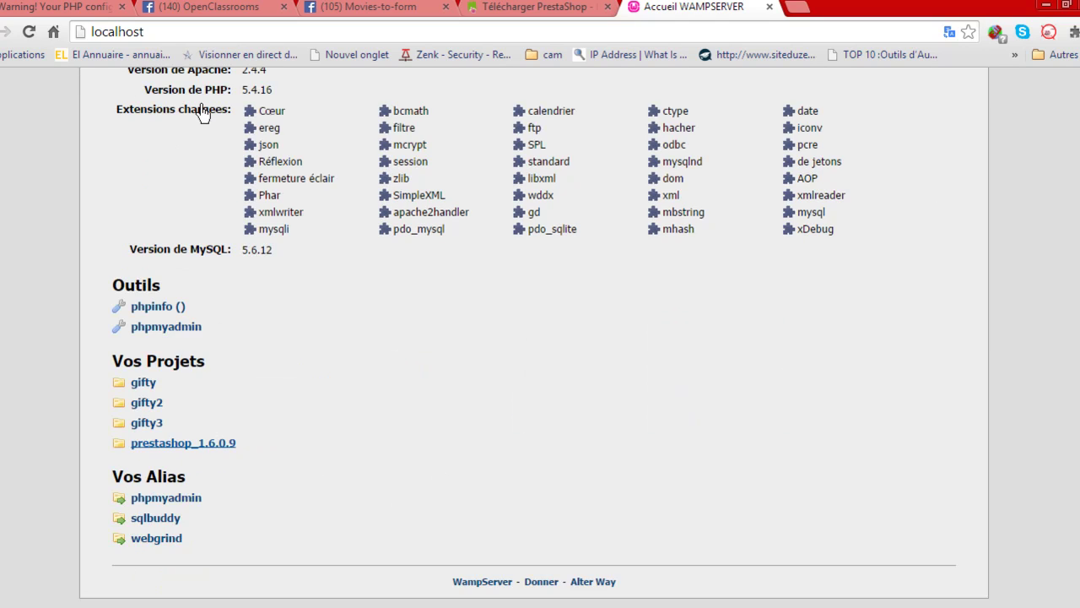
{"action": "double_click", "coordinate": [166, 498]}
{"action": "left_click", "coordinate": [505, 426]}
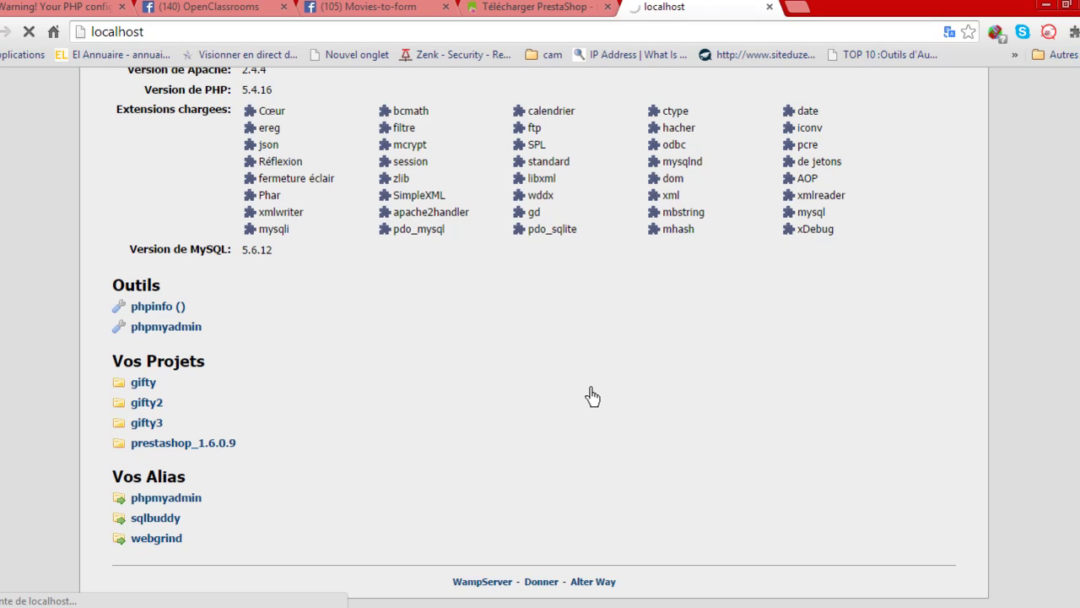
{"action": "left_click", "coordinate": [122, 8]}
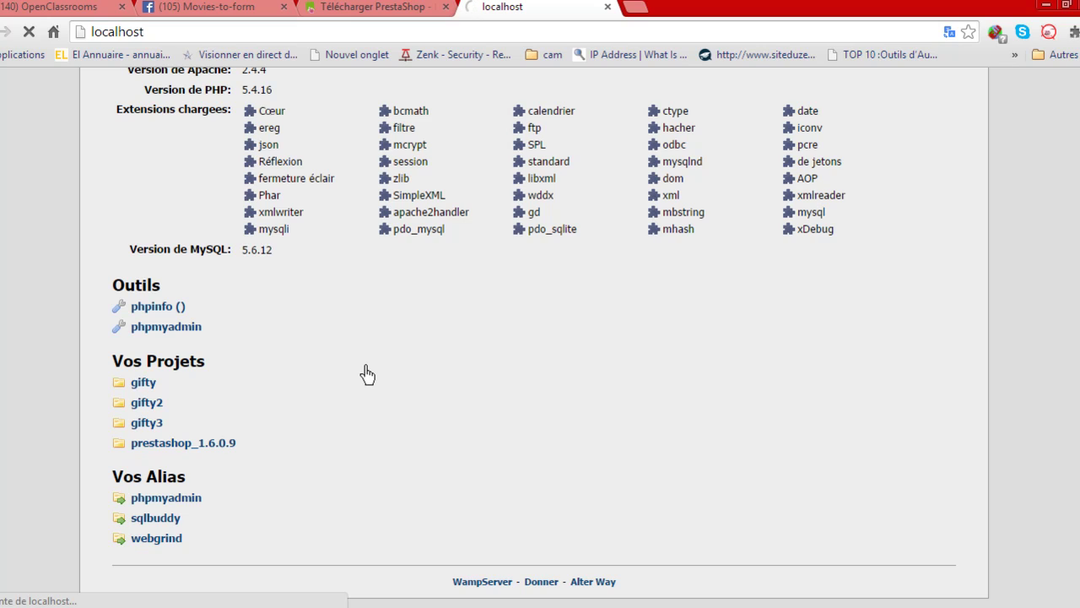
{"action": "mouse_move", "coordinate": [87, 606]}
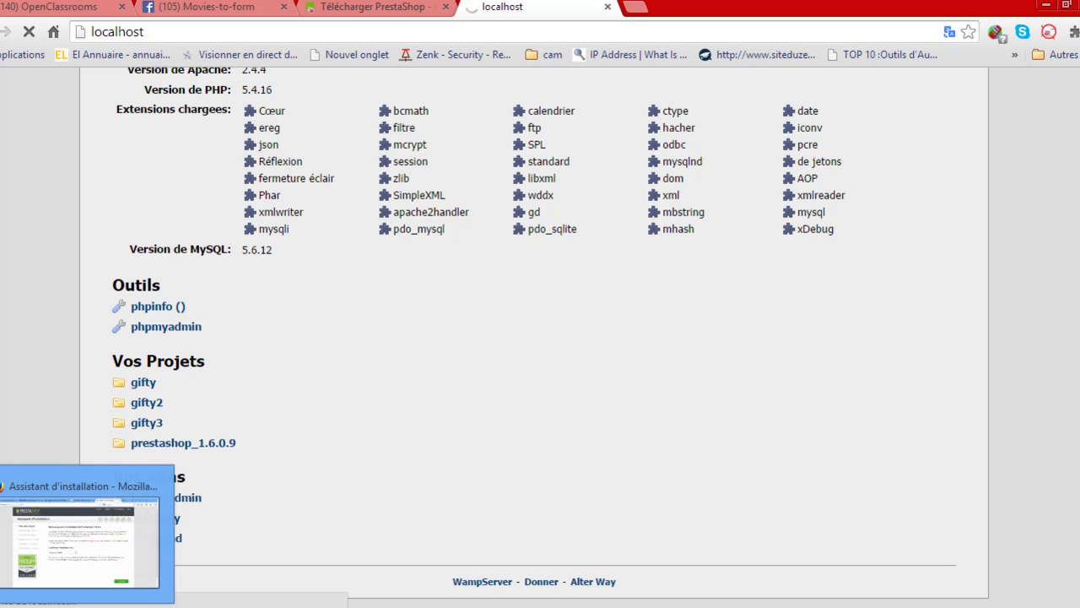
{"action": "left_click", "coordinate": [84, 540]}
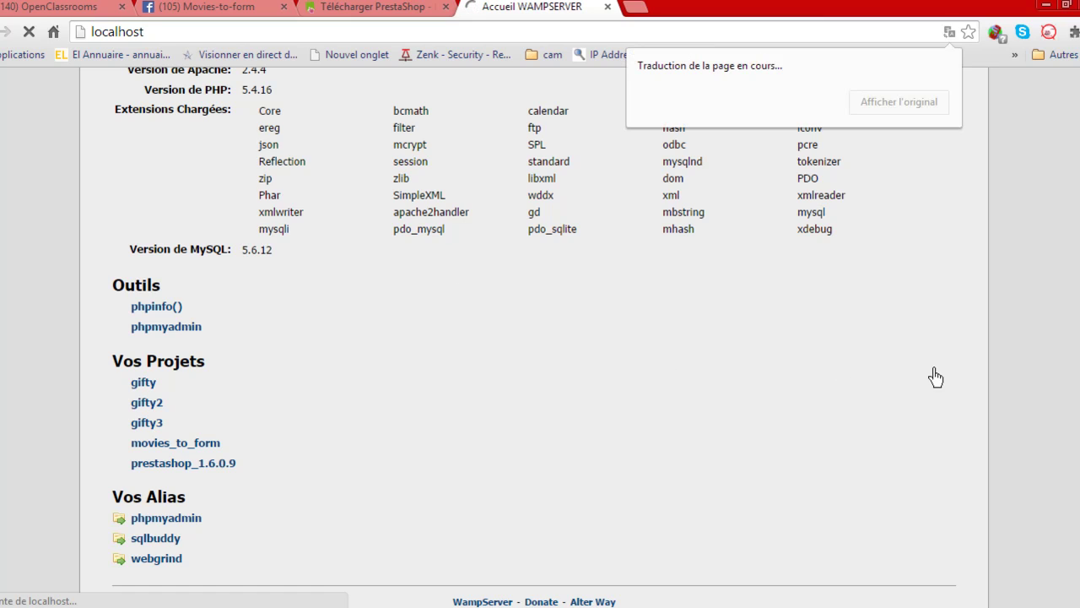
Restore the localhost page to its original language and dismiss the translation notice.
{"action": "left_click", "coordinate": [898, 115]}
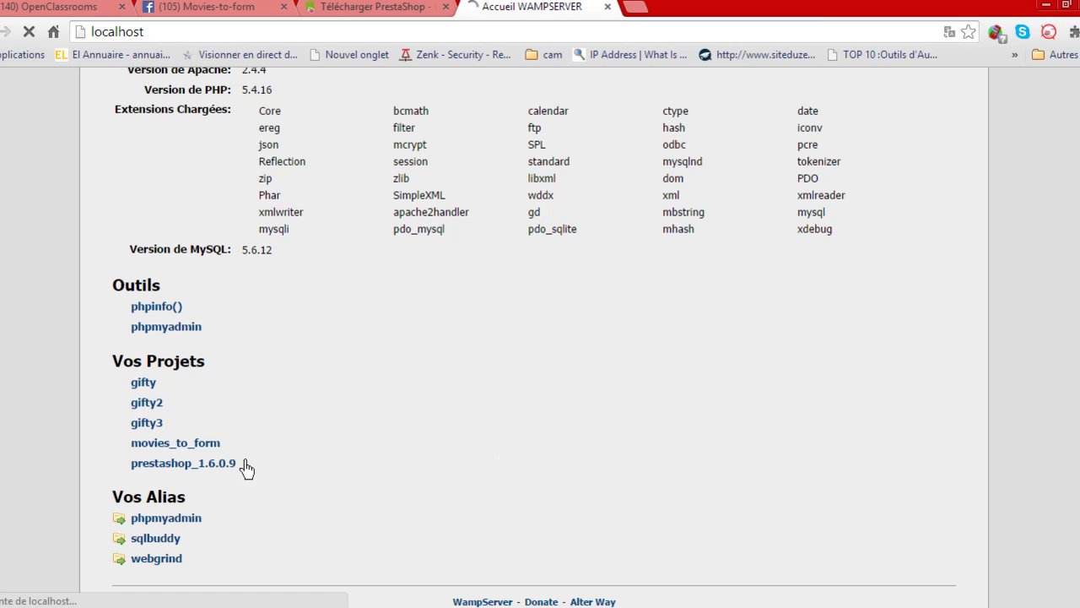
{"action": "left_click", "coordinate": [199, 451]}
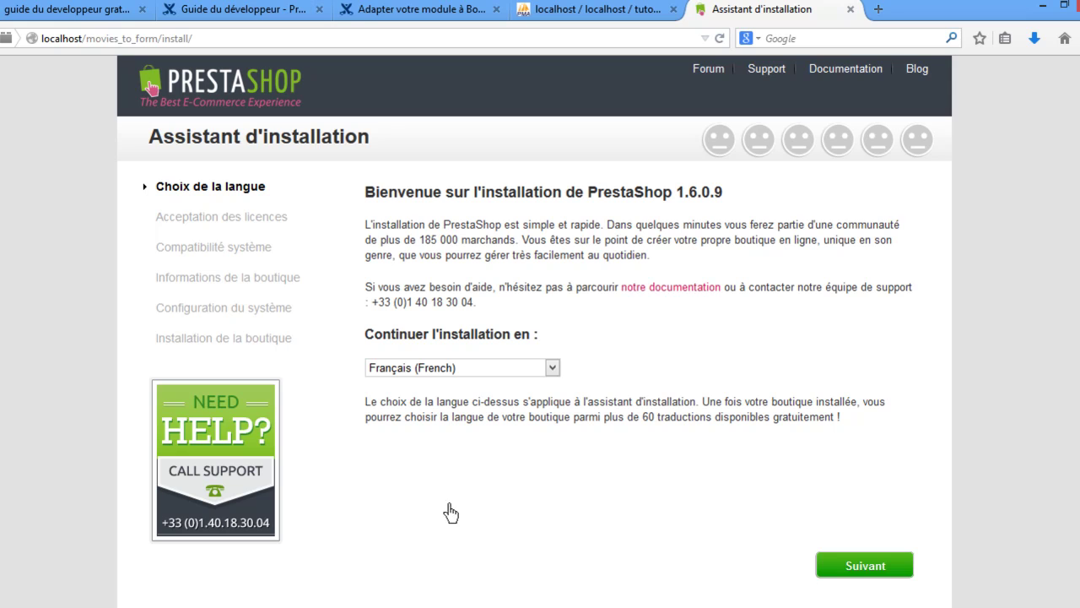
Keep Français (French) as the installer language and continue to the next step.
{"action": "left_click", "coordinate": [1040, 11]}
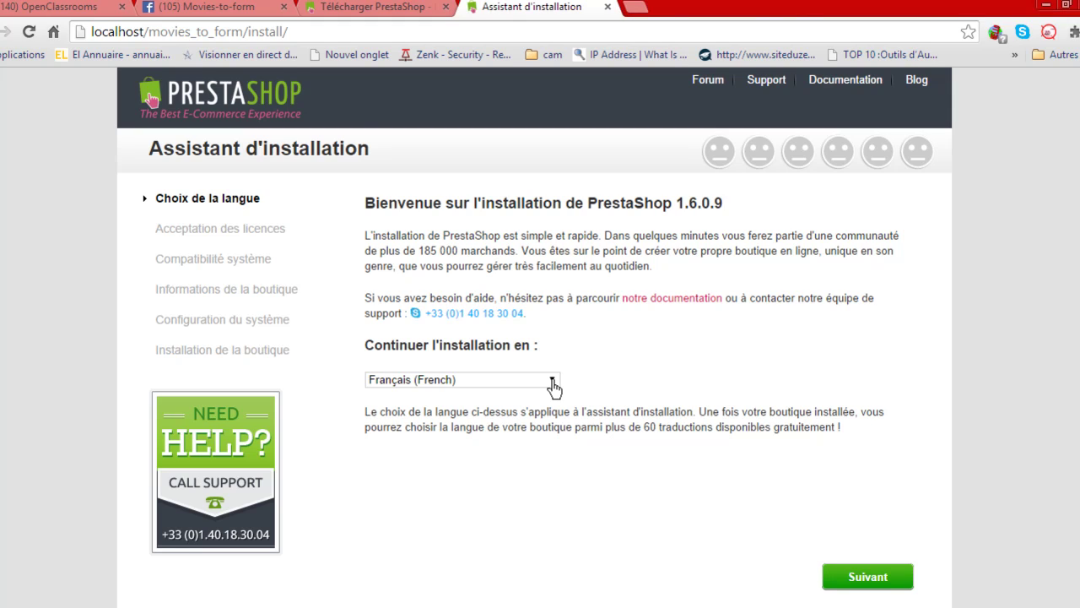
{"action": "left_click", "coordinate": [553, 381]}
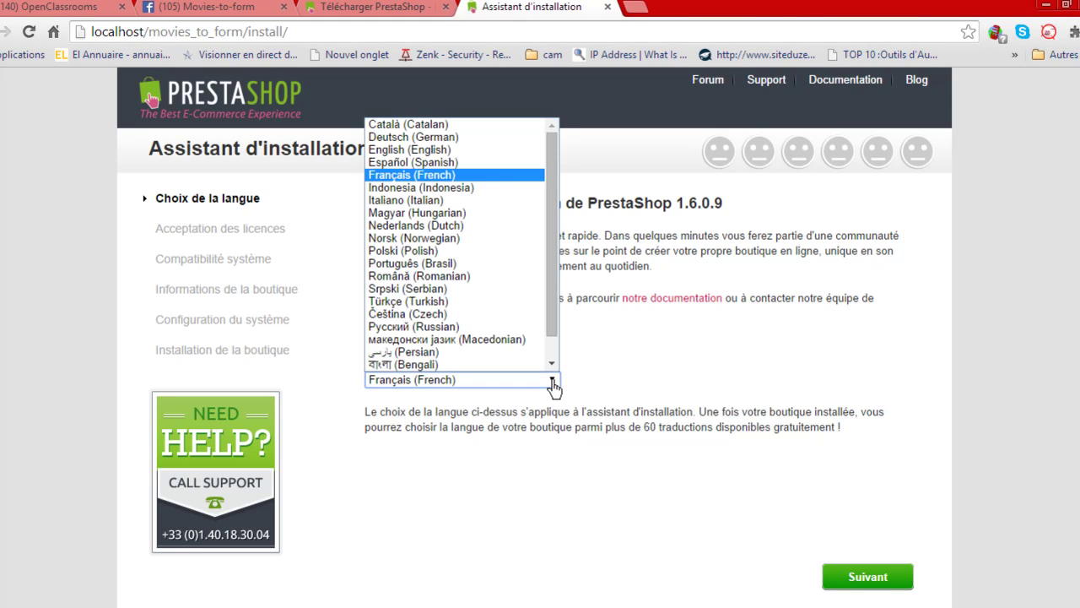
{"action": "left_click", "coordinate": [503, 177]}
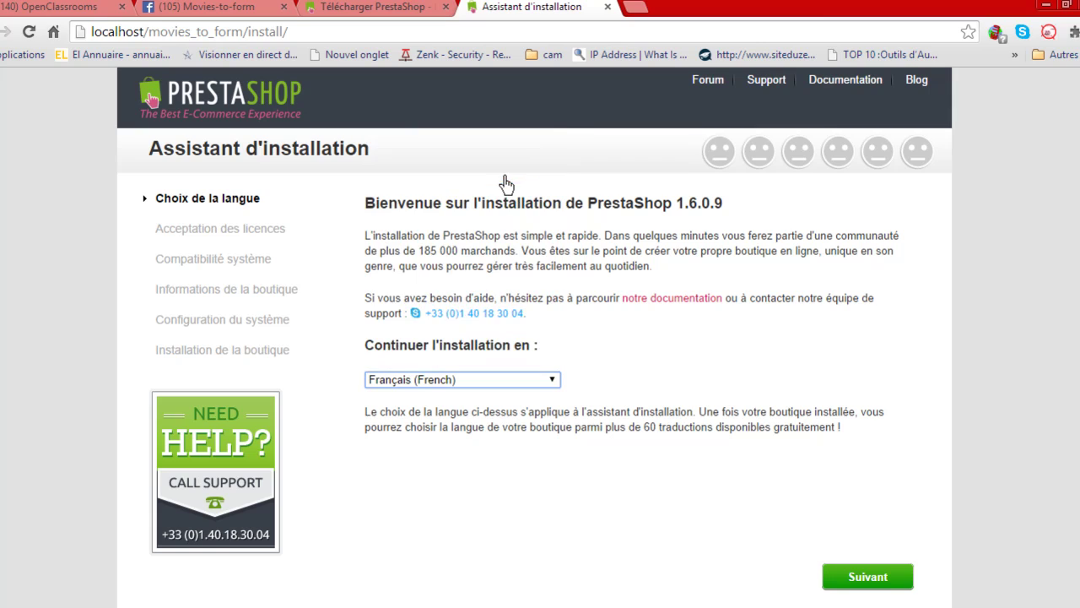
{"action": "left_click", "coordinate": [879, 584]}
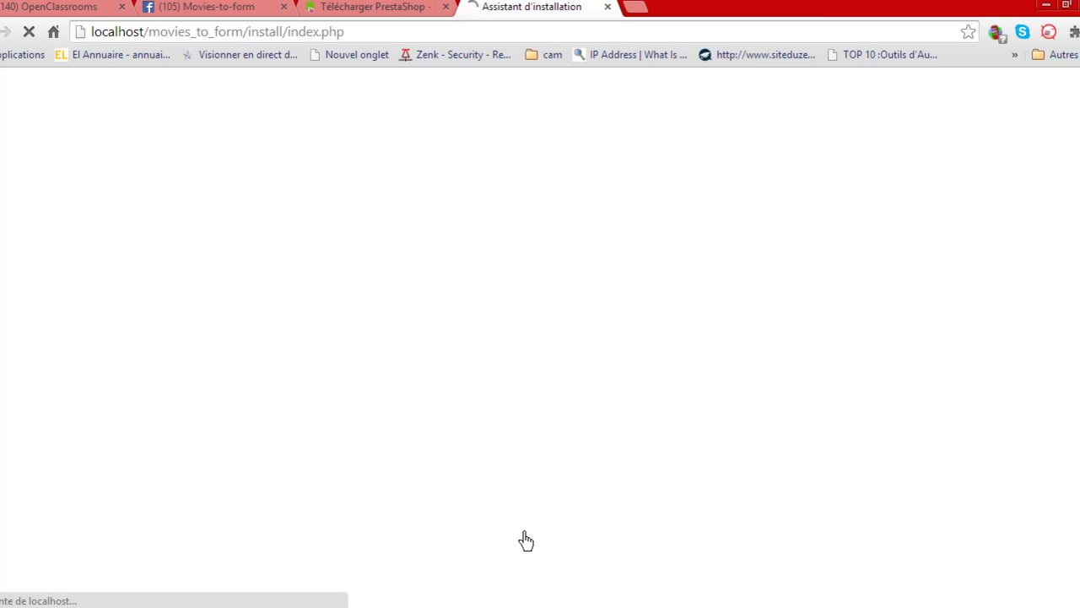
Confirm in phpMyAdmin that tutoprestashop has no tables, then minimize the window.
{"action": "left_click", "coordinate": [71, 606]}
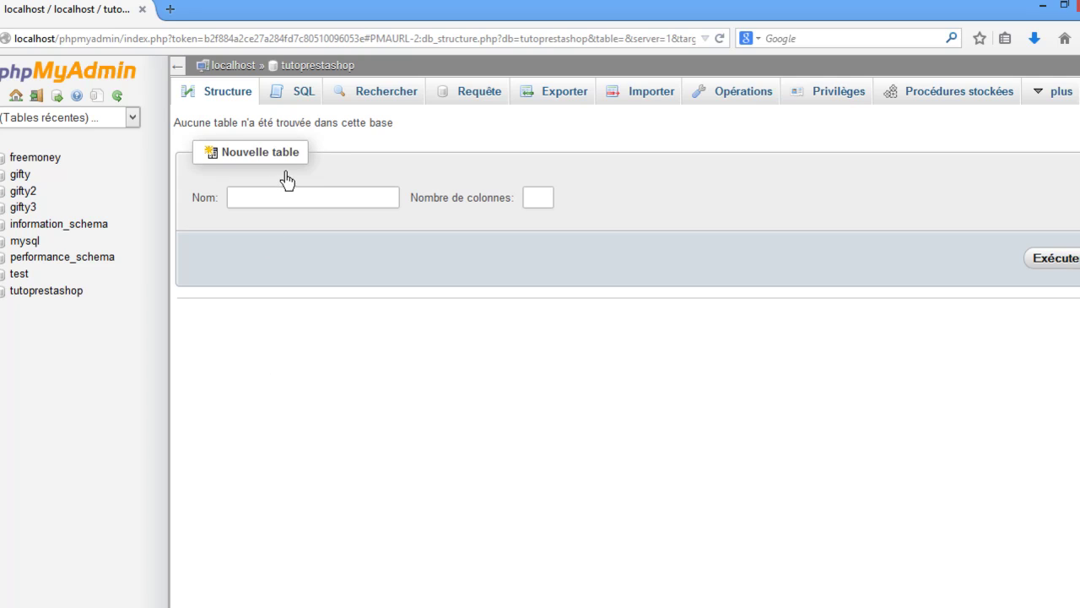
{"action": "left_click_drag", "start_coordinate": [395, 125], "coordinate": [253, 128]}
{"action": "left_click", "coordinate": [233, 129]}
{"action": "left_click_drag", "start_coordinate": [182, 126], "coordinate": [405, 130]}
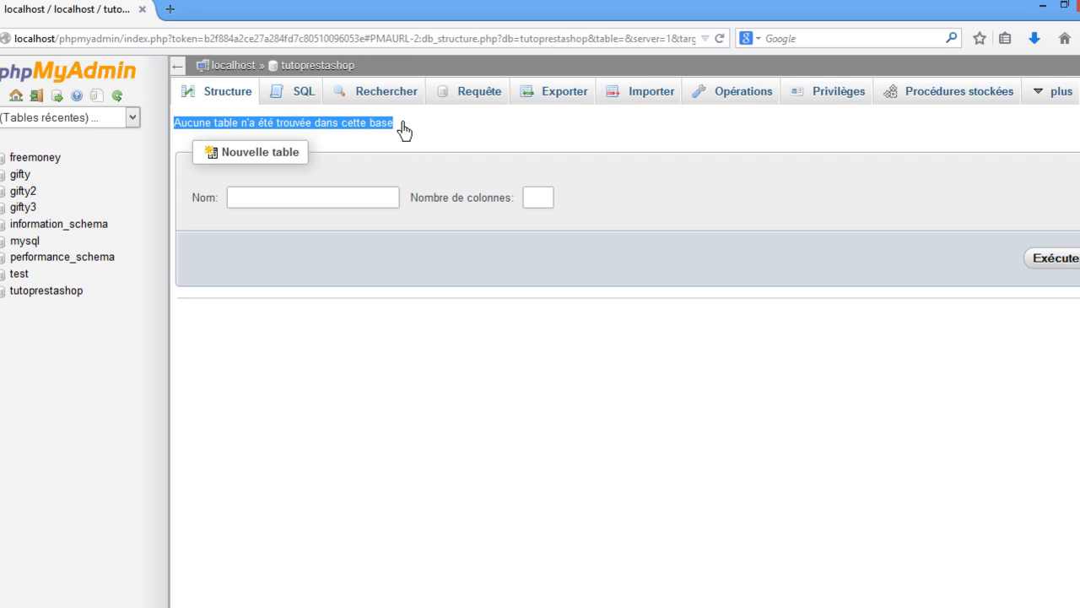
{"action": "left_click", "coordinate": [418, 128]}
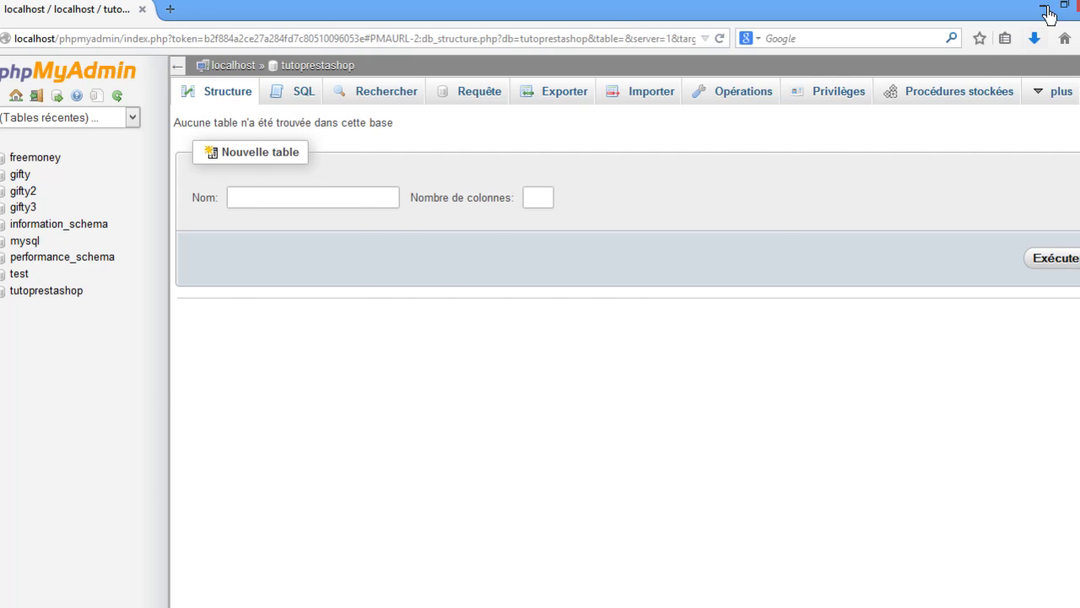
{"action": "left_click", "coordinate": [1044, 6]}
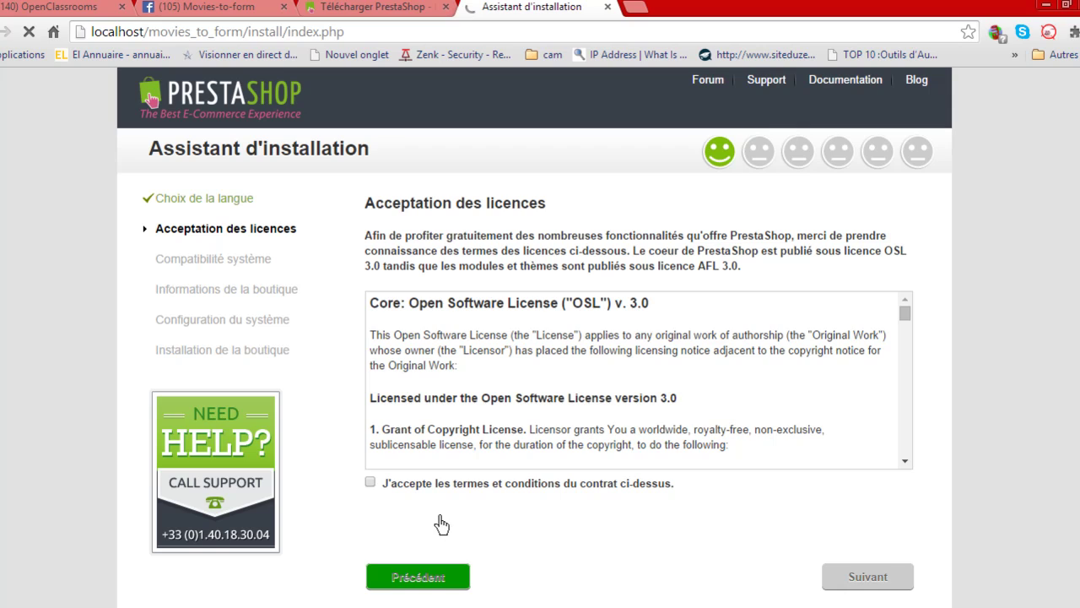
Accept the PrestaShop licence terms and conditions and move past the licence step.
{"action": "left_click", "coordinate": [370, 486]}
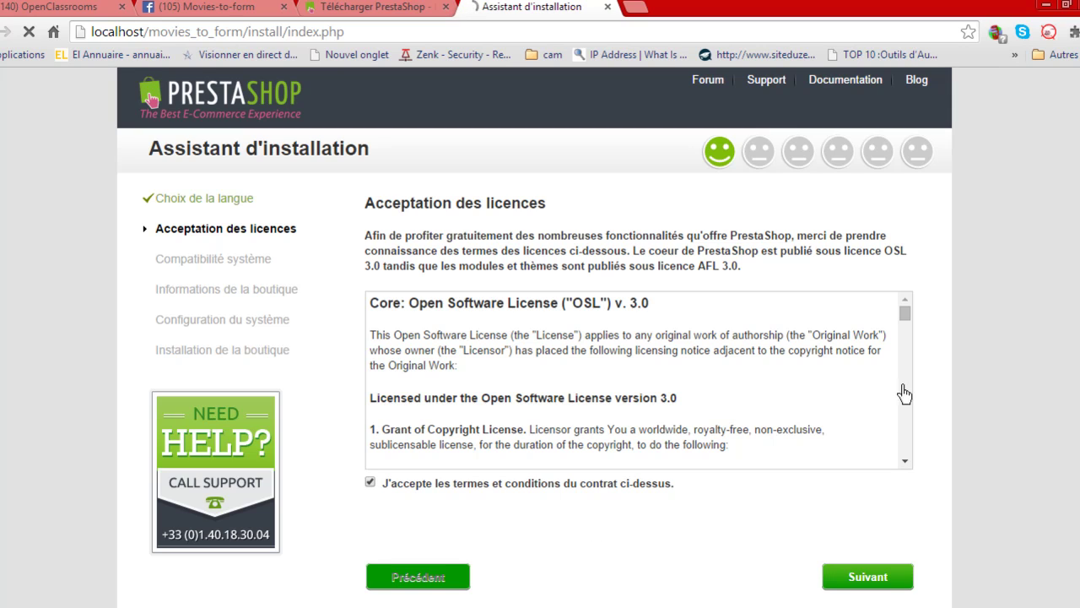
{"action": "mouse_move", "coordinate": [905, 324]}
{"action": "left_mouse_down"}
{"action": "mouse_move", "coordinate": [909, 354]}
{"action": "mouse_move", "coordinate": [902, 304]}
{"action": "left_mouse_up"}
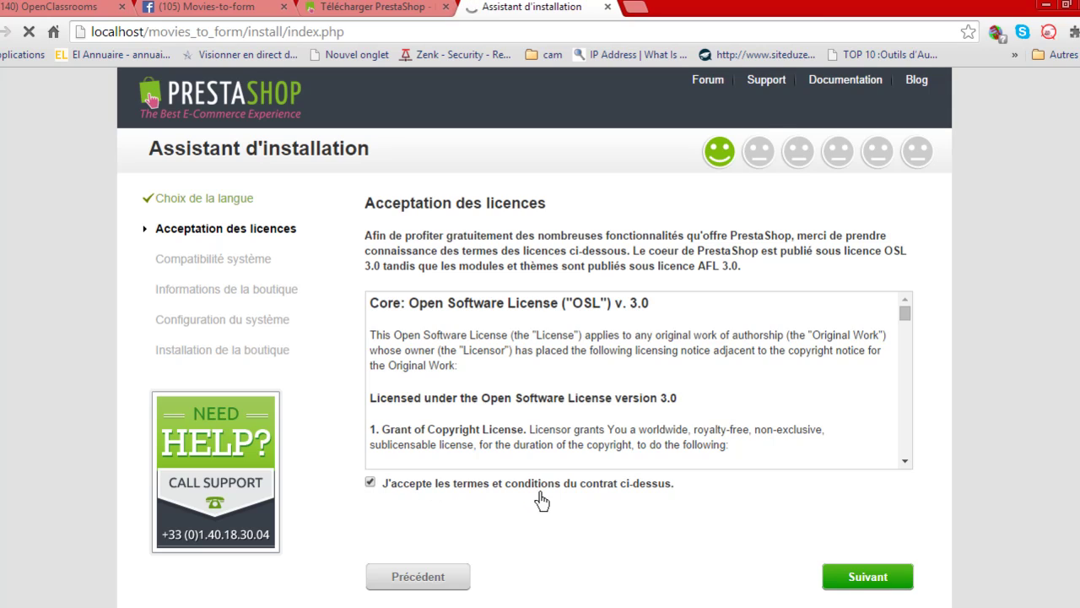
{"action": "left_click", "coordinate": [869, 578]}
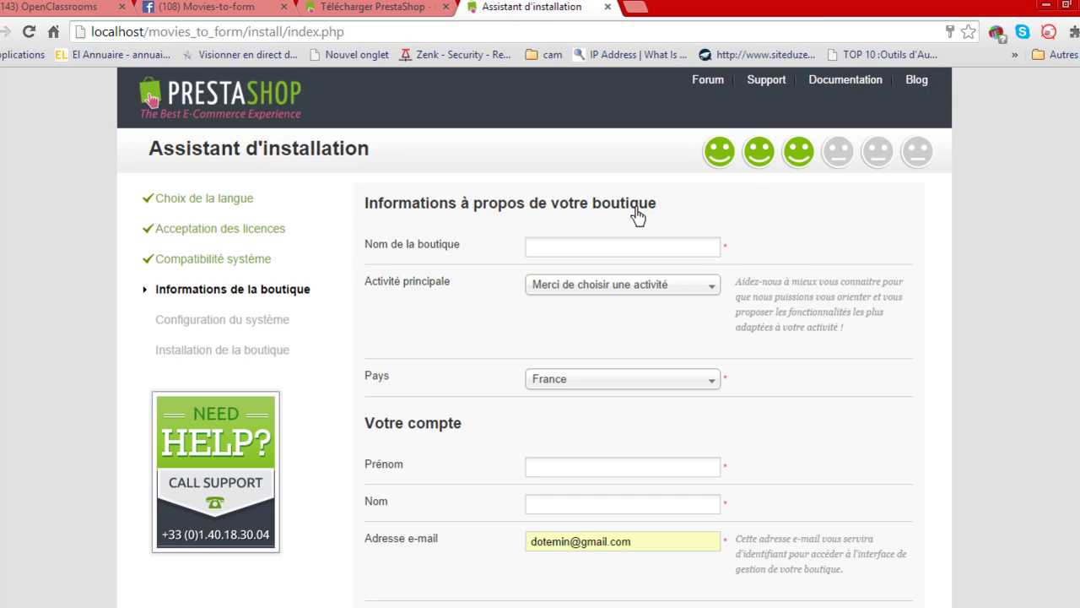
Name the shop 'Movies to Form' with main activity Informatique et logiciels.
{"action": "left_click", "coordinate": [637, 253]}
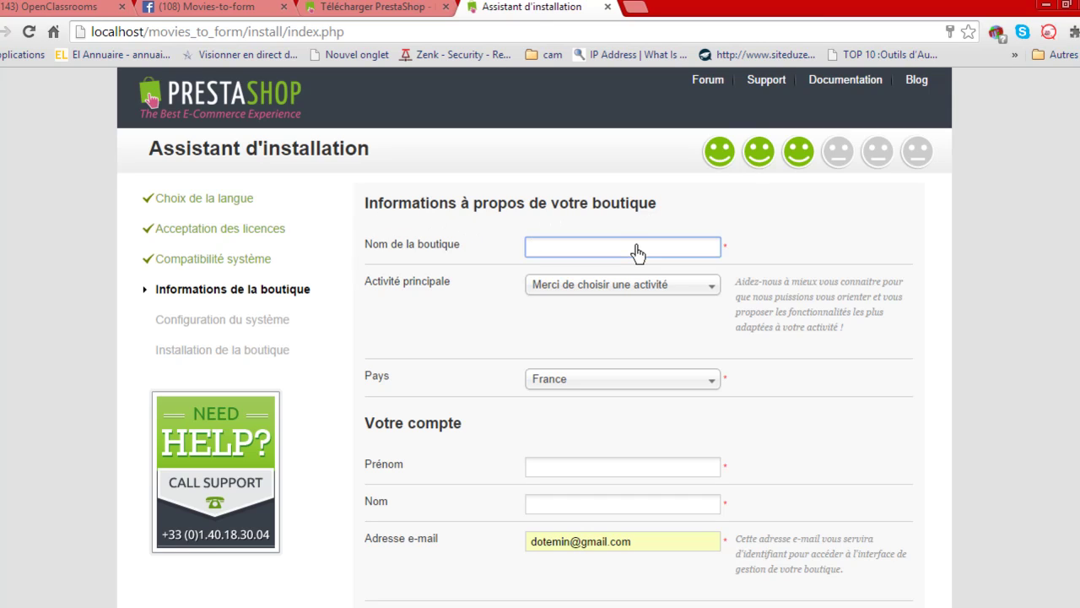
{"action": "type", "text": "Movies"}
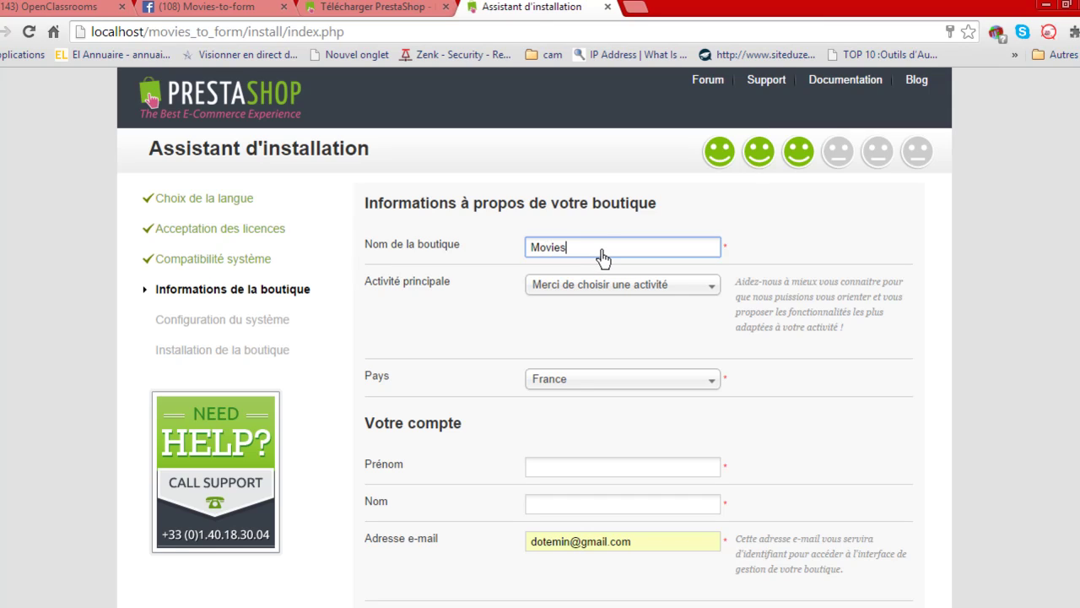
{"action": "type", "text": " to Form"}
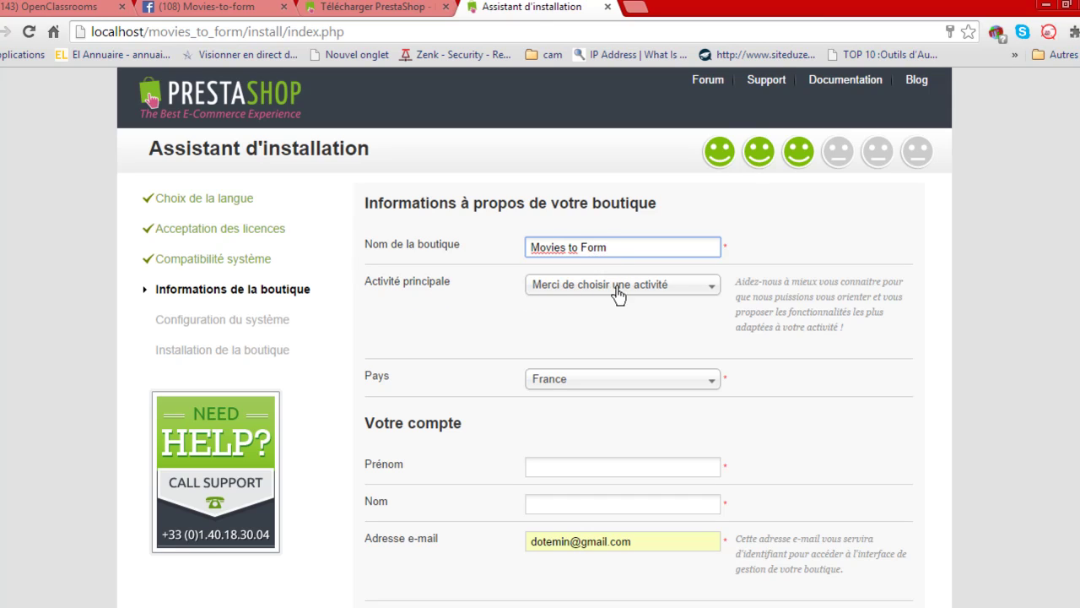
{"action": "left_click", "coordinate": [711, 287]}
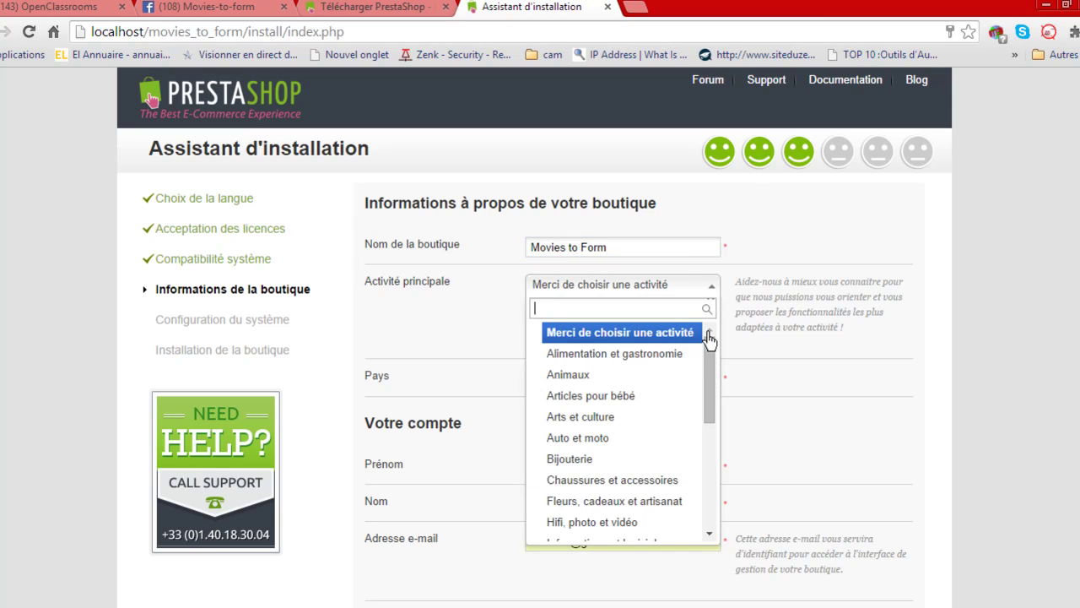
{"action": "scroll", "coordinate": [713, 362], "scroll_direction": "down", "scroll_amount": 1}
{"action": "scroll", "coordinate": [713, 351], "scroll_direction": "up", "scroll_amount": 1}
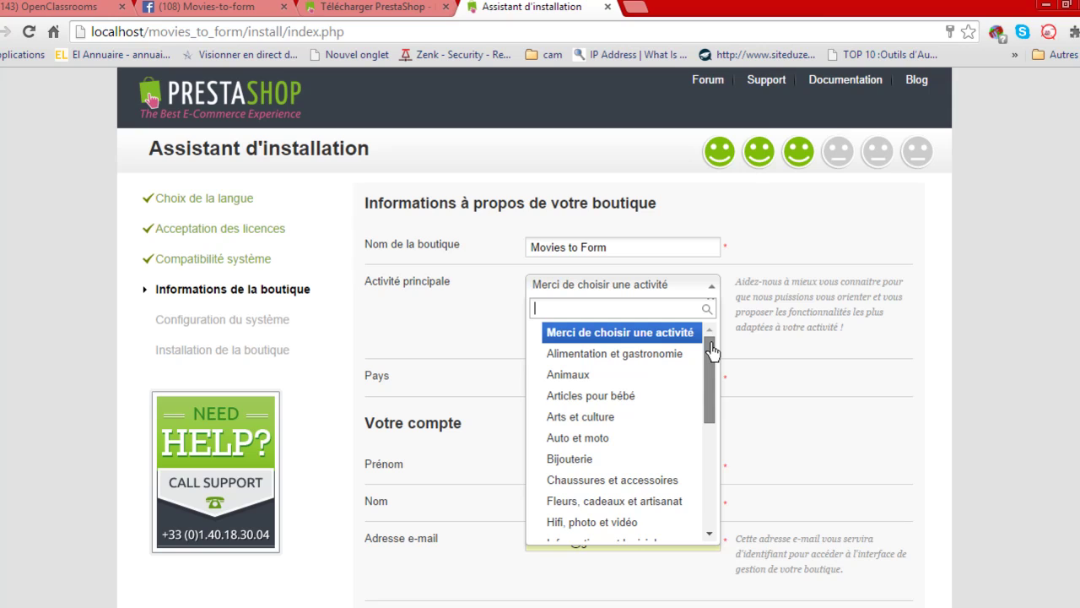
{"action": "left_click_drag", "start_coordinate": [713, 367], "coordinate": [714, 413]}
{"action": "left_click", "coordinate": [646, 410]}
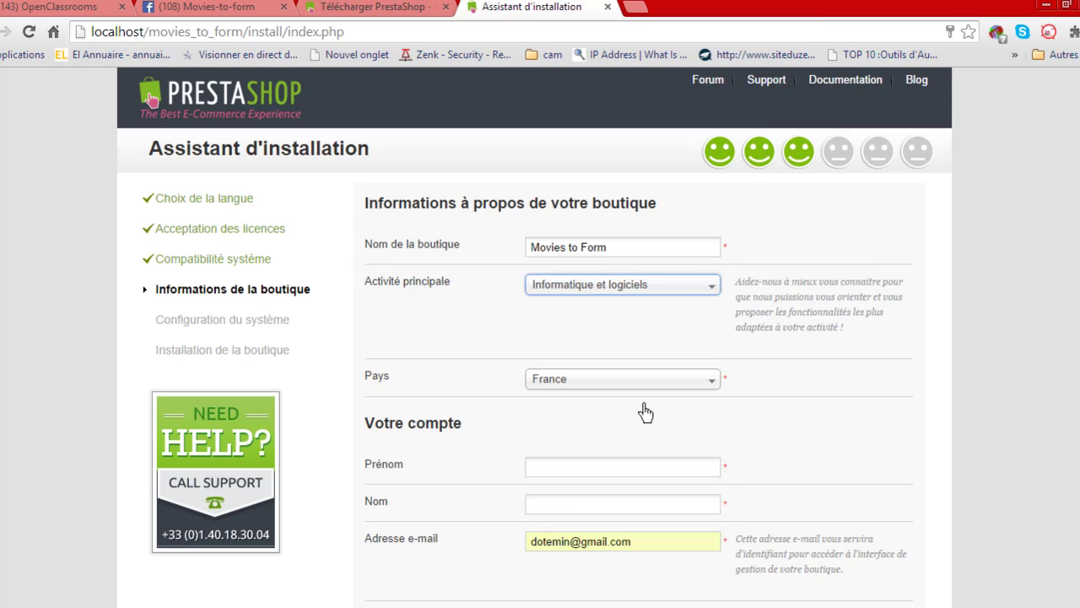
{"action": "left_click", "coordinate": [462, 318]}
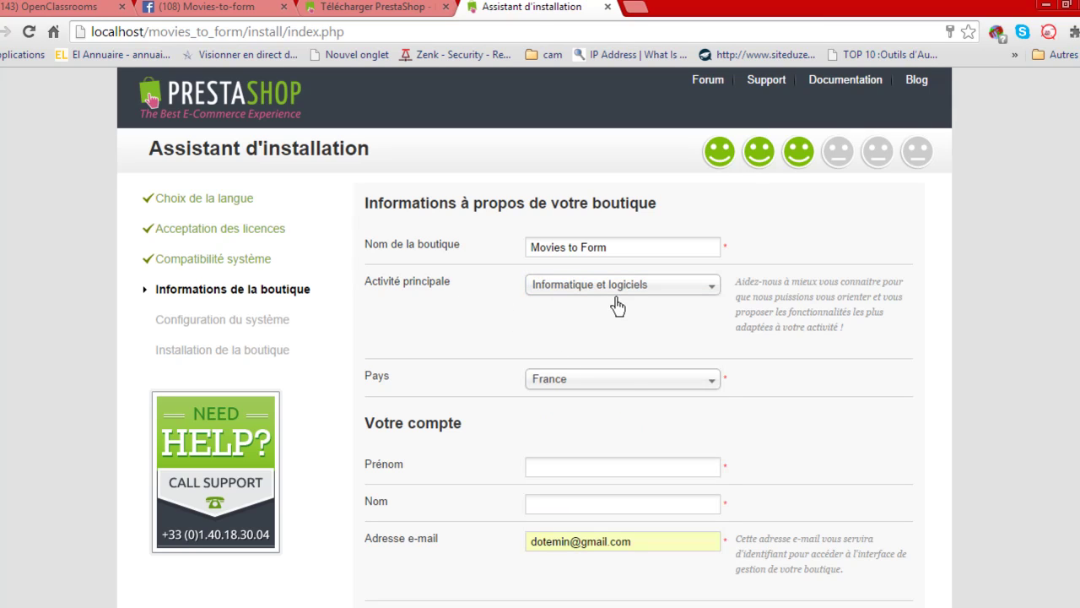
Set the shop's country to Côte d'Ivoire.
{"action": "left_click", "coordinate": [639, 387]}
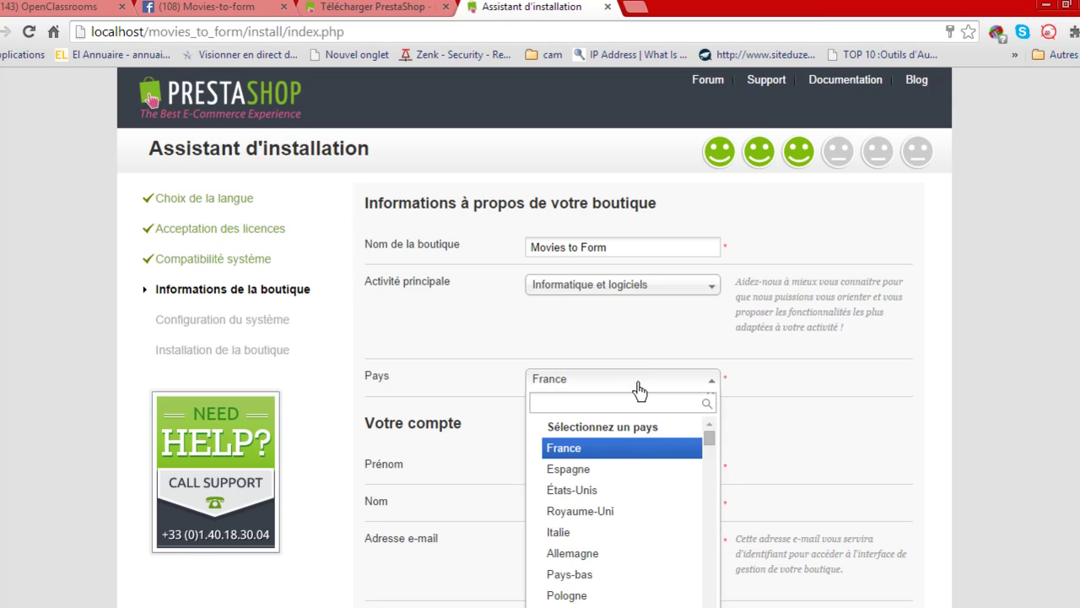
{"action": "type", "text": "co"}
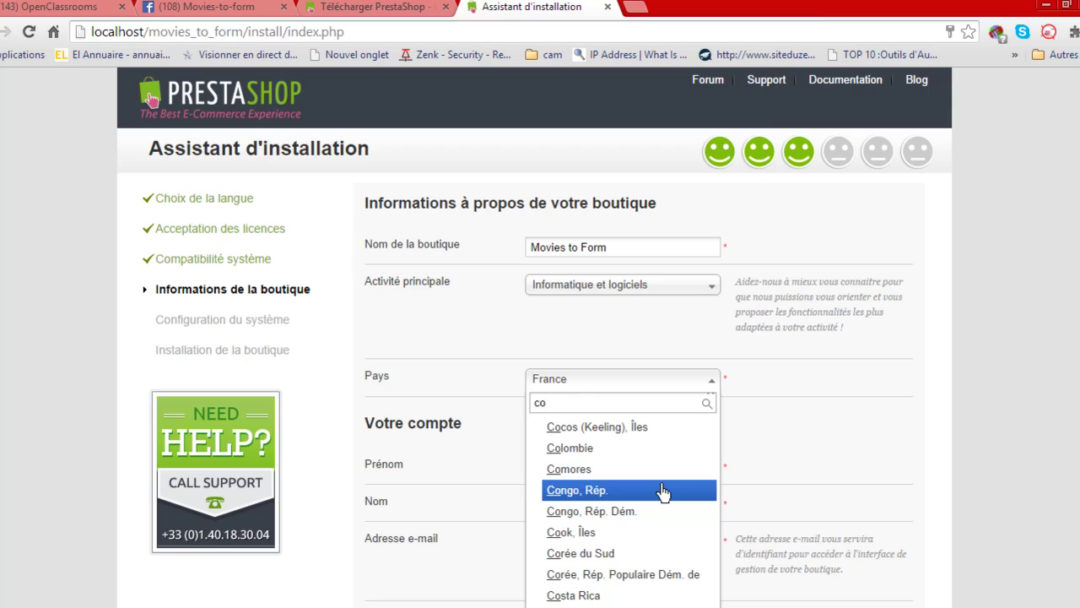
{"action": "key", "text": "BackSpace"}
{"action": "type", "text": "ô"}
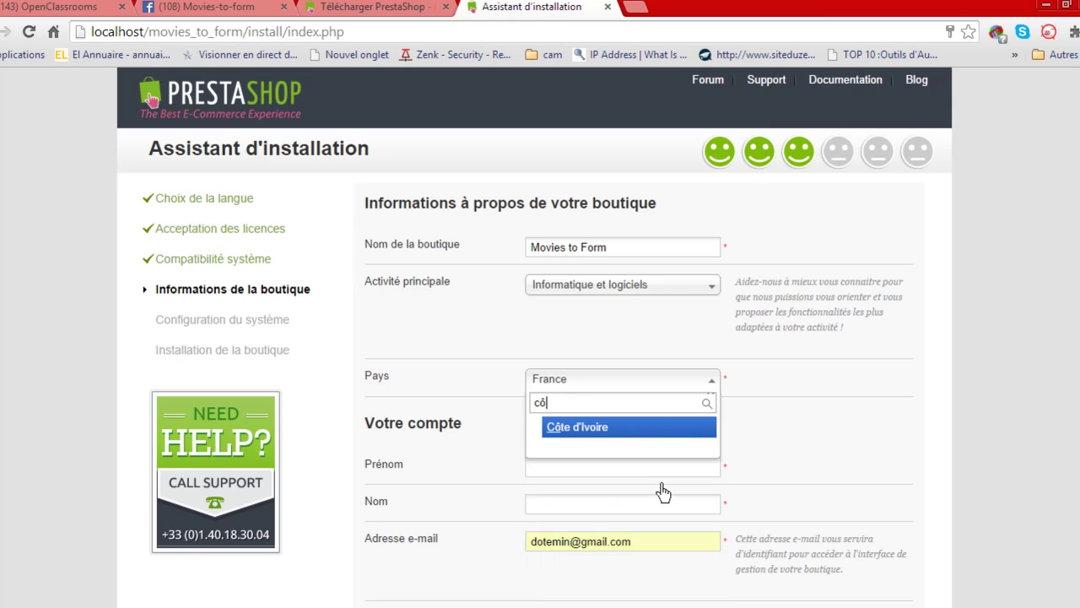
{"action": "left_click", "coordinate": [620, 432]}
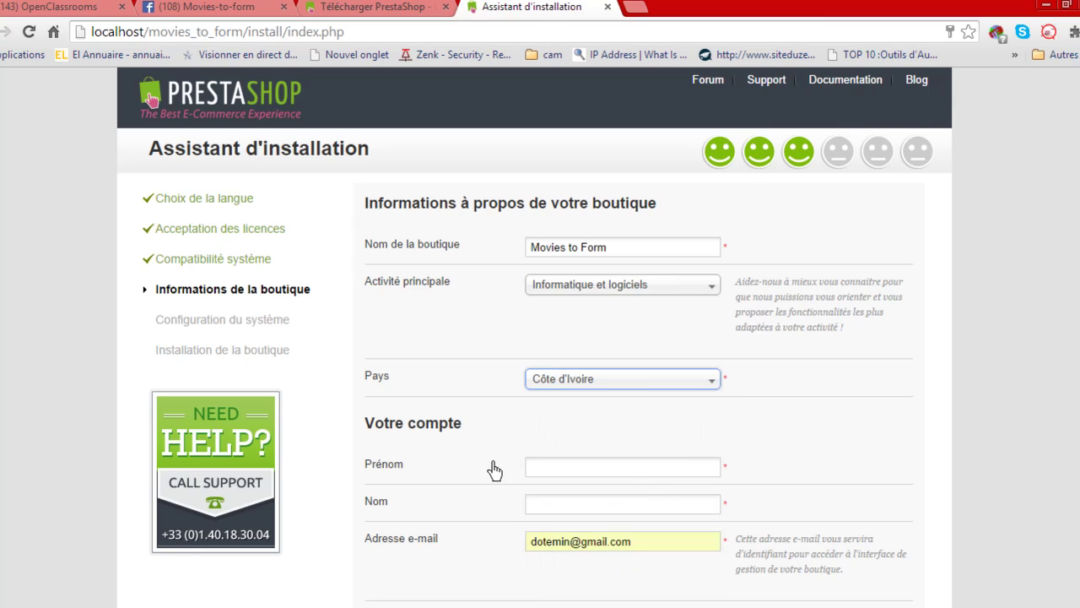
Enter the shop owner's first name and last name in the account form.
{"action": "left_click", "coordinate": [568, 471]}
{"action": "scroll", "coordinate": [776, 483], "scroll_direction": "down", "scroll_amount": 2}
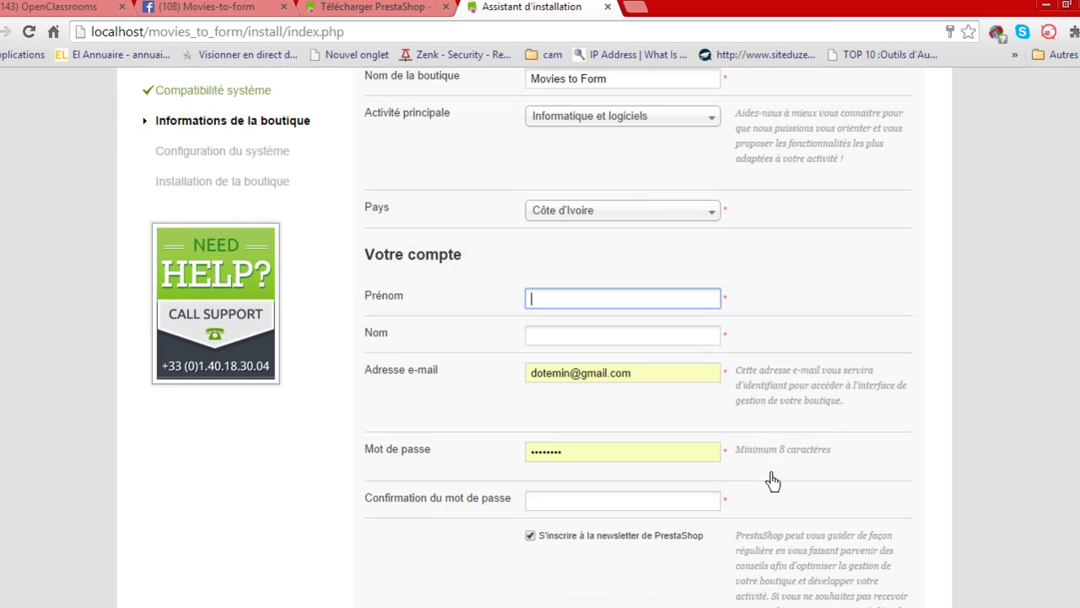
{"action": "left_click", "coordinate": [578, 304]}
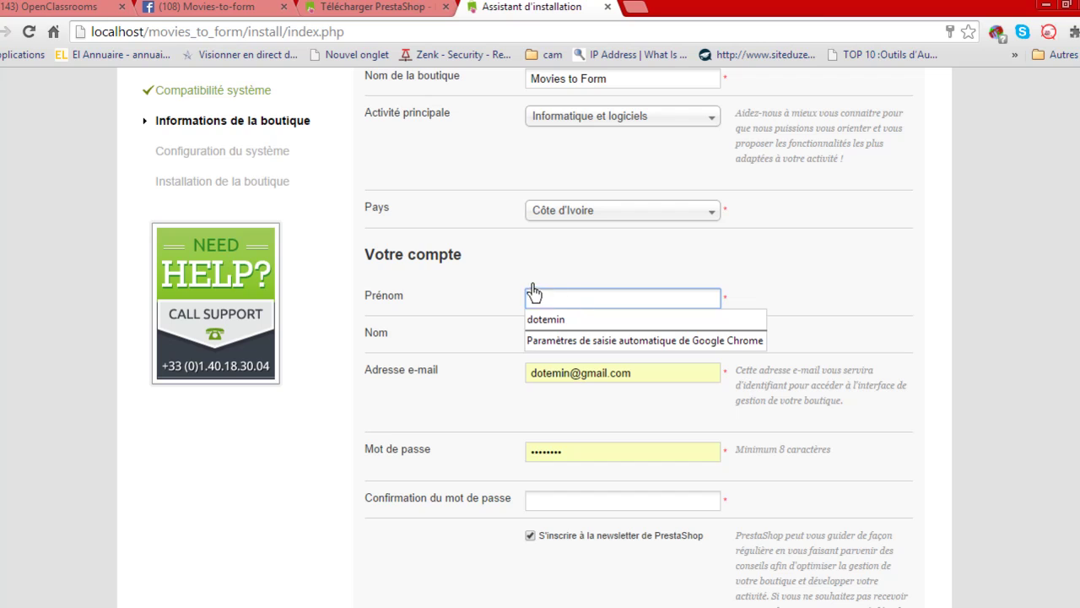
{"action": "left_click", "coordinate": [545, 268]}
{"action": "left_click", "coordinate": [546, 303]}
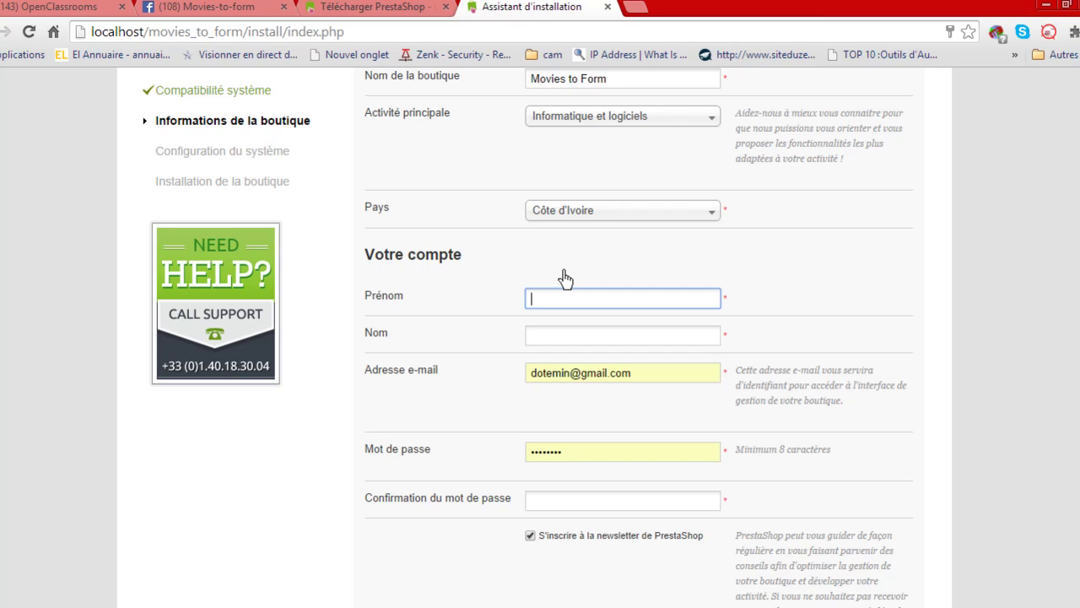
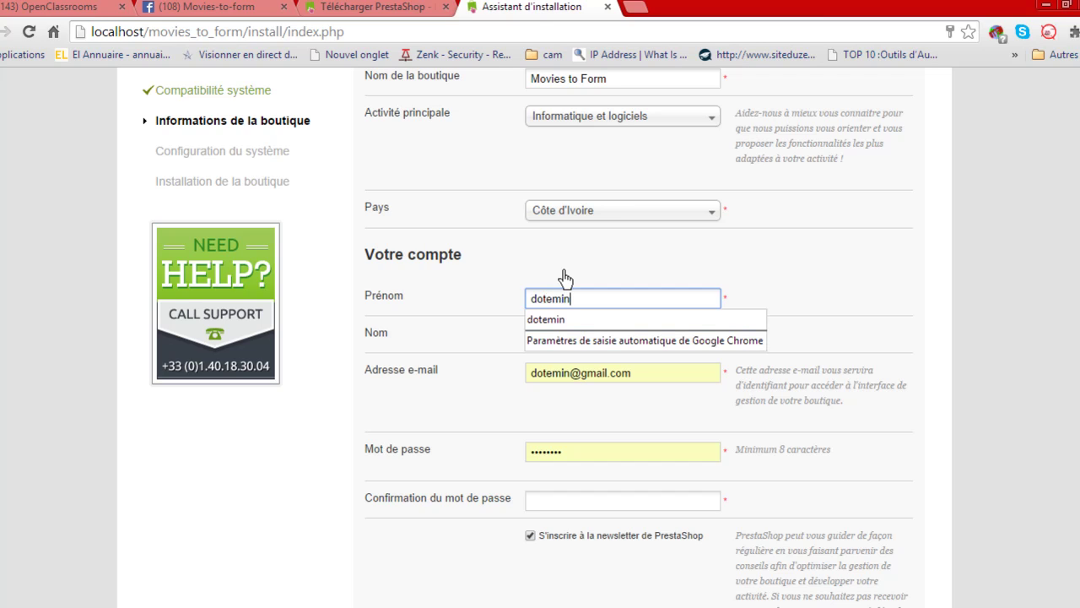
{"action": "left_click", "coordinate": [564, 279]}
{"action": "left_click", "coordinate": [544, 342]}
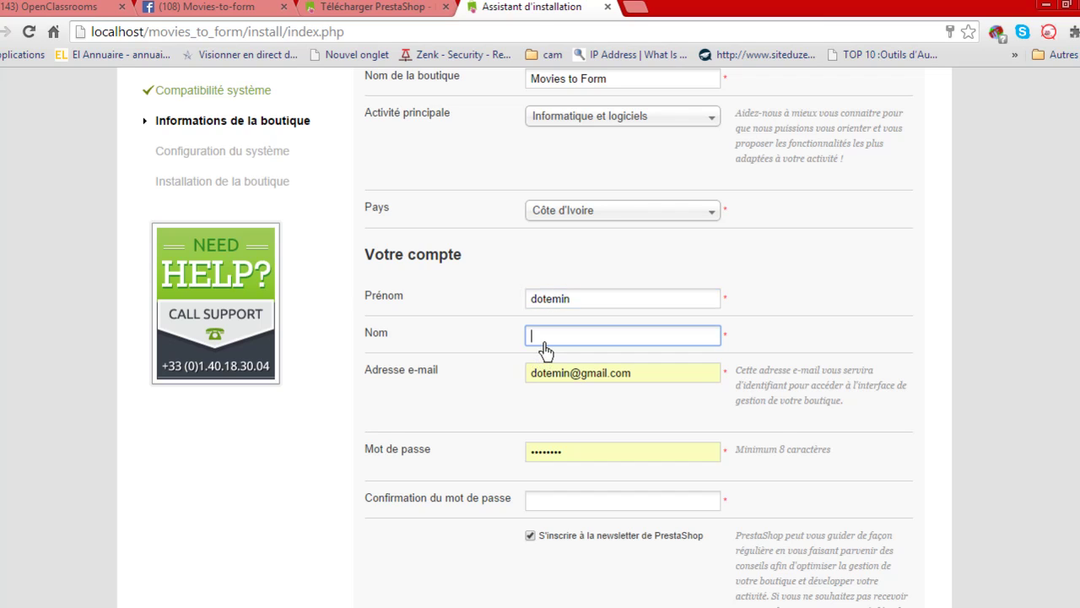
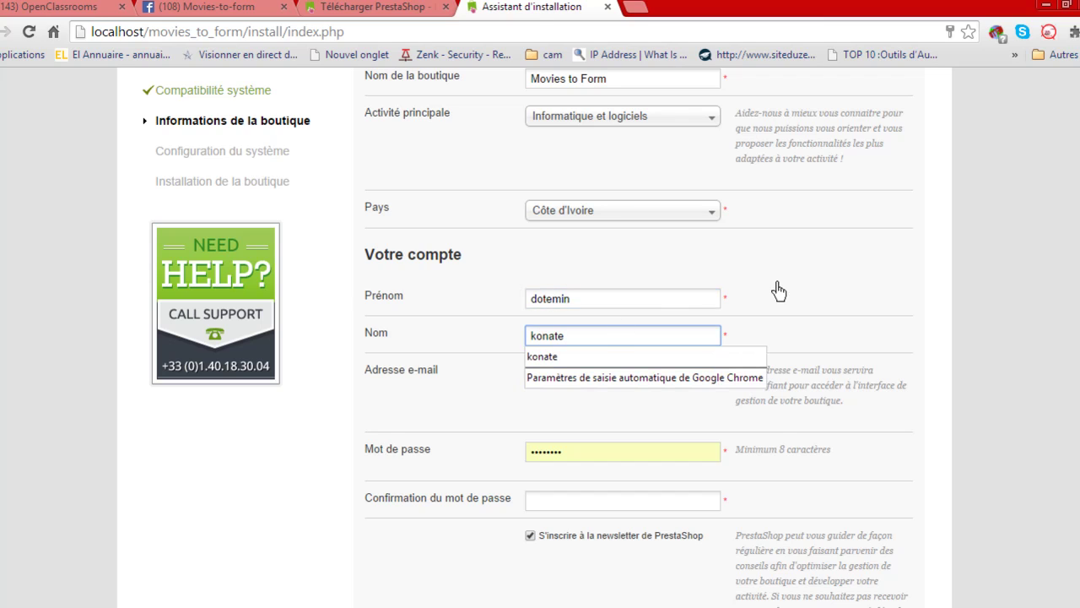
{"action": "left_click", "coordinate": [771, 293]}
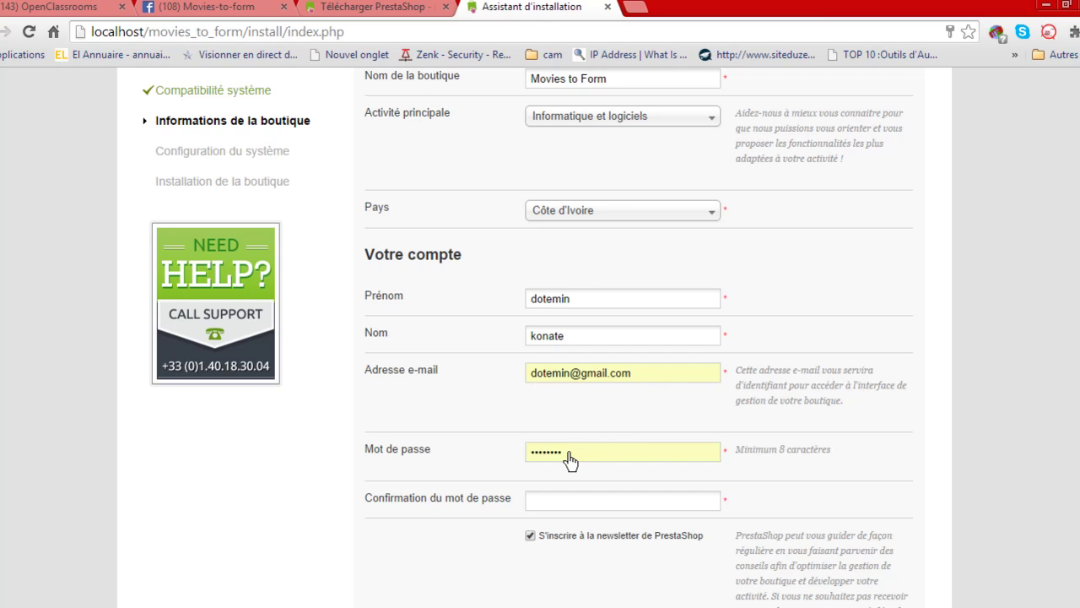
Replace the prefilled password with the chosen account password and type the matching confirmation.
{"action": "left_click_drag", "start_coordinate": [569, 458], "coordinate": [526, 458]}
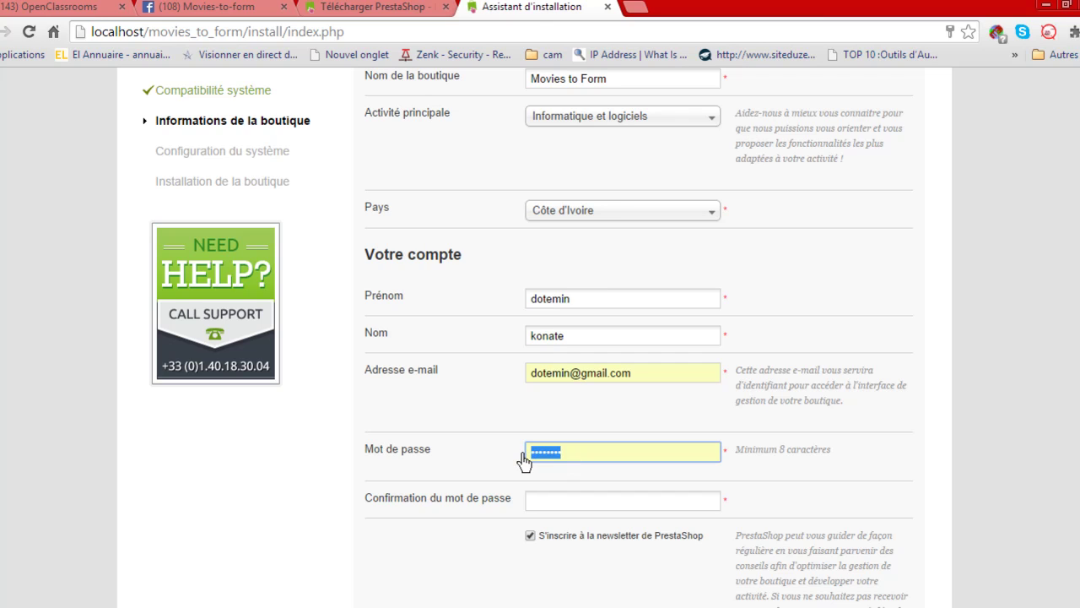
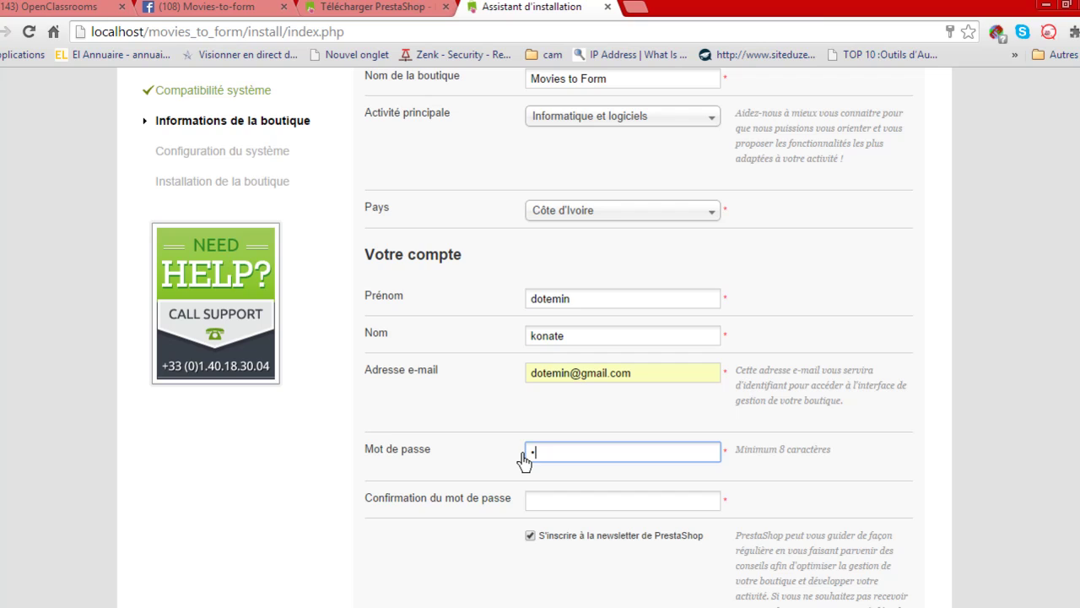
{"action": "key", "text": "BackSpace"}
{"action": "key", "text": "BackSpace"}
{"action": "key", "text": "BackSpace"}
{"action": "key", "text": "BackSpace"}
{"action": "key", "text": "BackSpace"}
{"action": "key", "text": "BackSpace"}
{"action": "key", "text": "BackSpace"}
{"action": "left_click", "coordinate": [854, 470]}
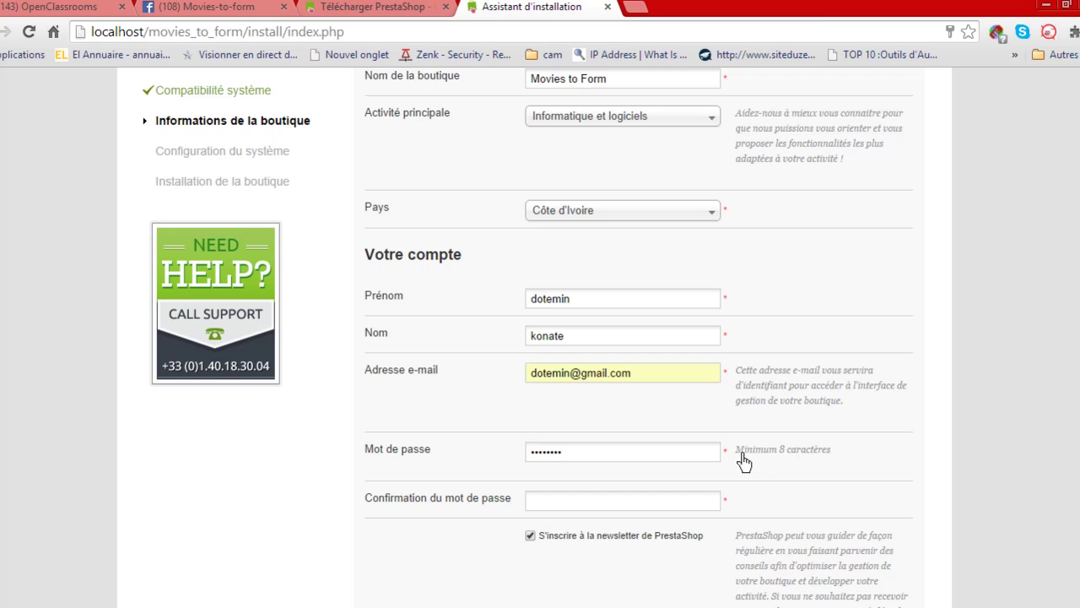
{"action": "left_click_drag", "start_coordinate": [736, 453], "coordinate": [835, 450]}
{"action": "left_click", "coordinate": [835, 465]}
{"action": "left_click", "coordinate": [582, 509]}
{"action": "type", "text": "********"}
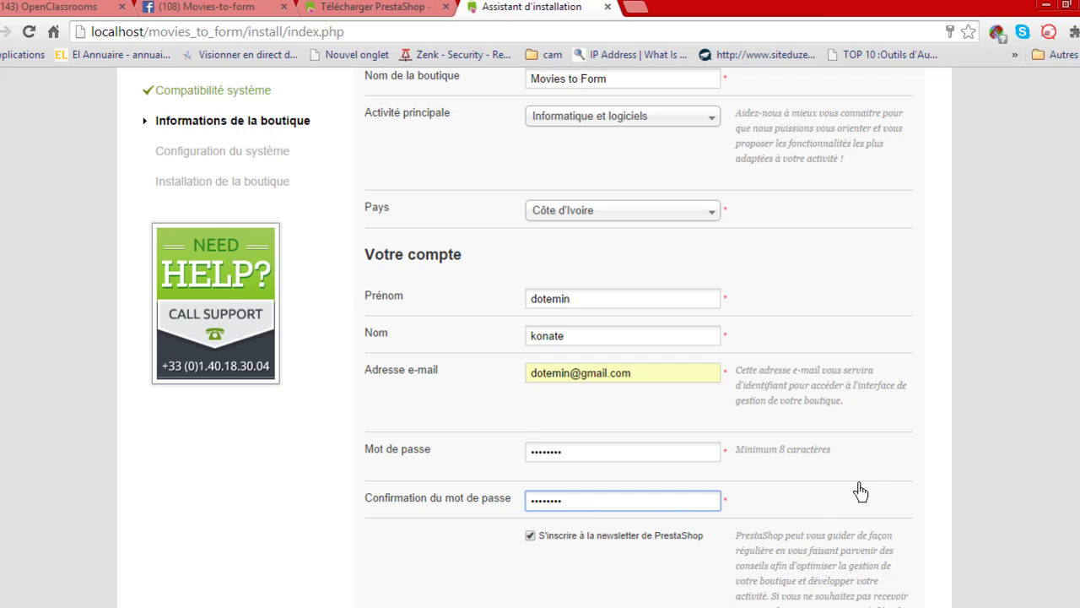
{"action": "scroll", "coordinate": [844, 439], "scroll_direction": "down", "scroll_amount": 2}
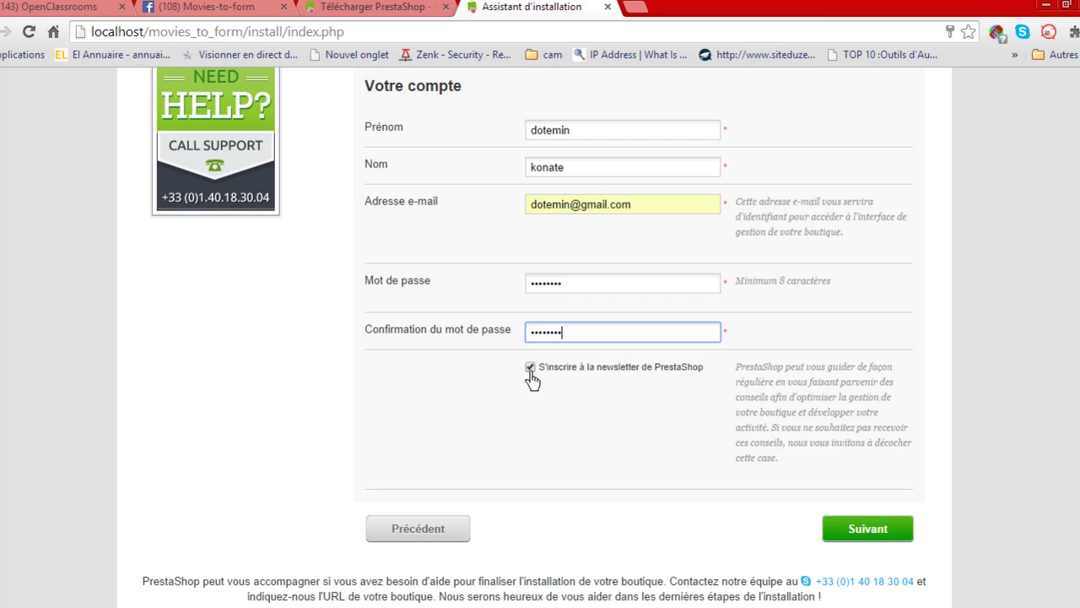
{"action": "left_click", "coordinate": [564, 445]}
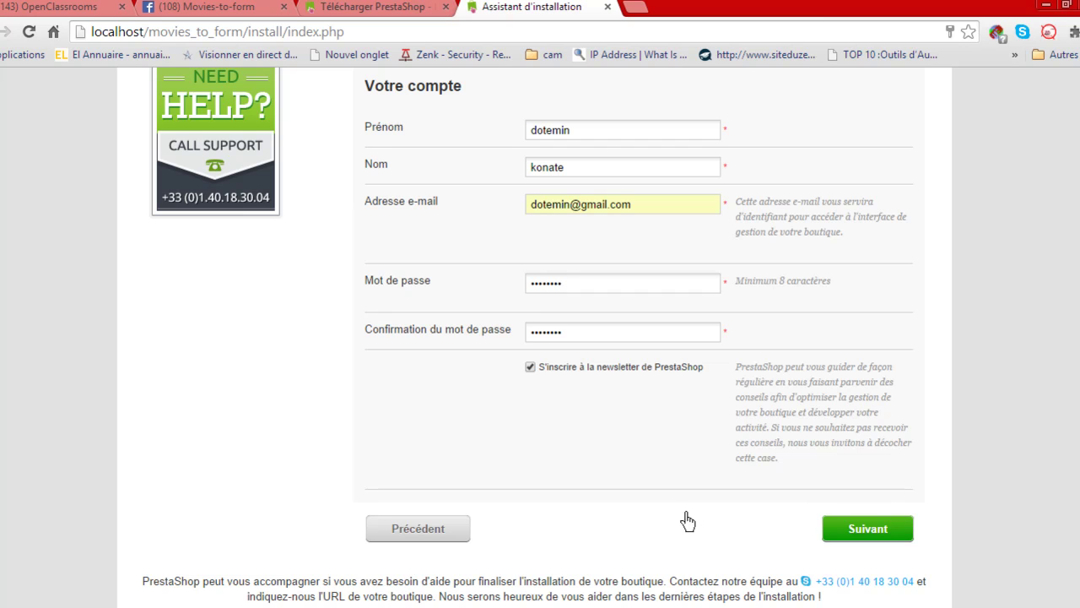
{"action": "scroll", "coordinate": [650, 518], "scroll_direction": "up", "scroll_amount": 1}
{"action": "scroll", "coordinate": [651, 518], "scroll_direction": "down", "scroll_amount": 1}
Submit the shop details and review the database connection step.
{"action": "left_click", "coordinate": [877, 530]}
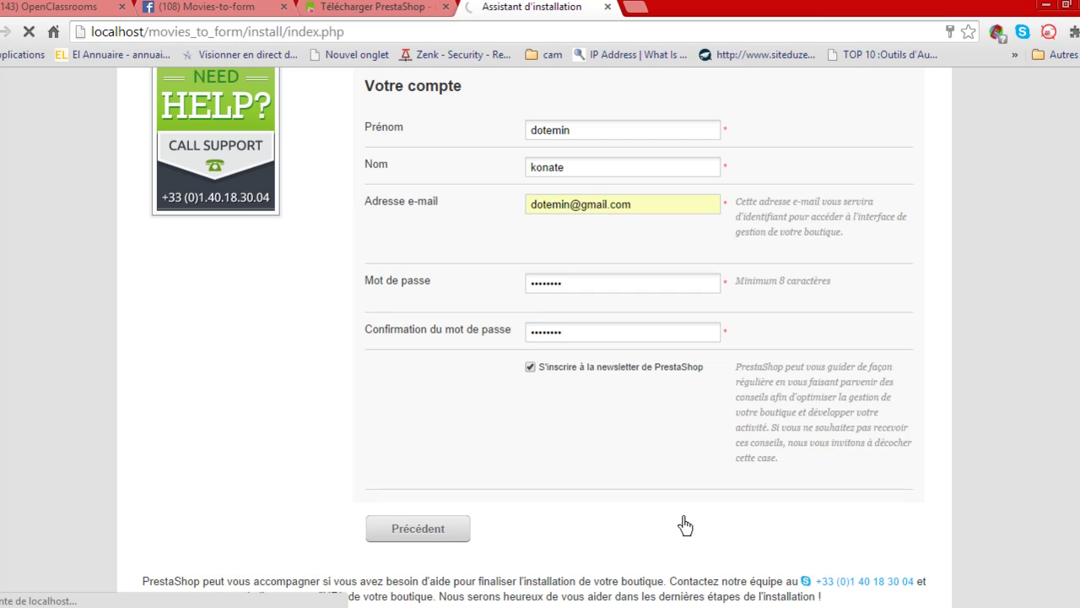
{"action": "scroll", "coordinate": [567, 496], "scroll_direction": "up", "scroll_amount": 3}
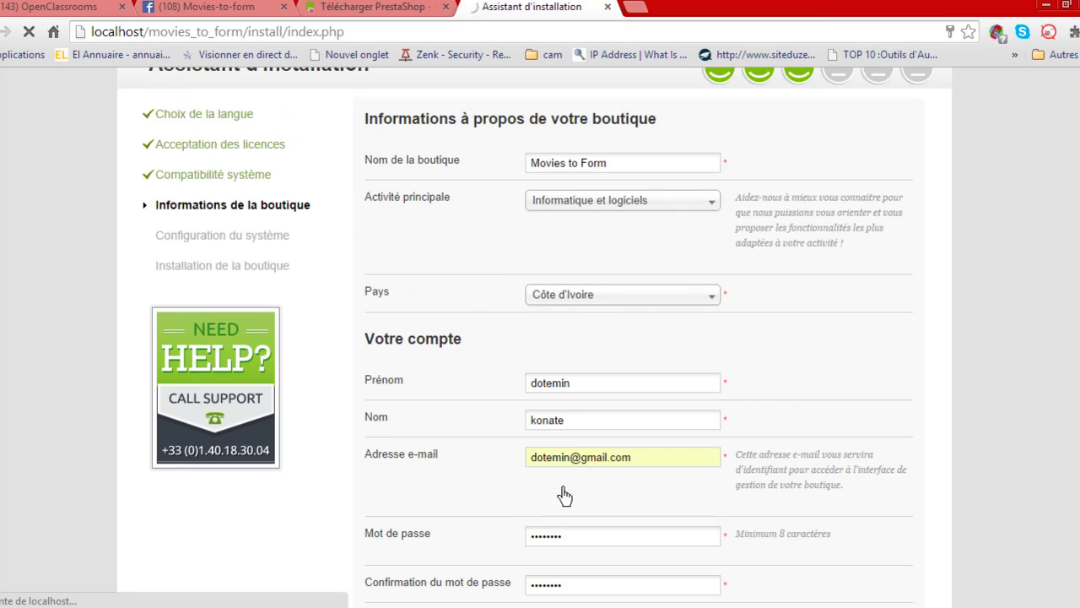
{"action": "scroll", "coordinate": [466, 488], "scroll_direction": "up", "scroll_amount": 1}
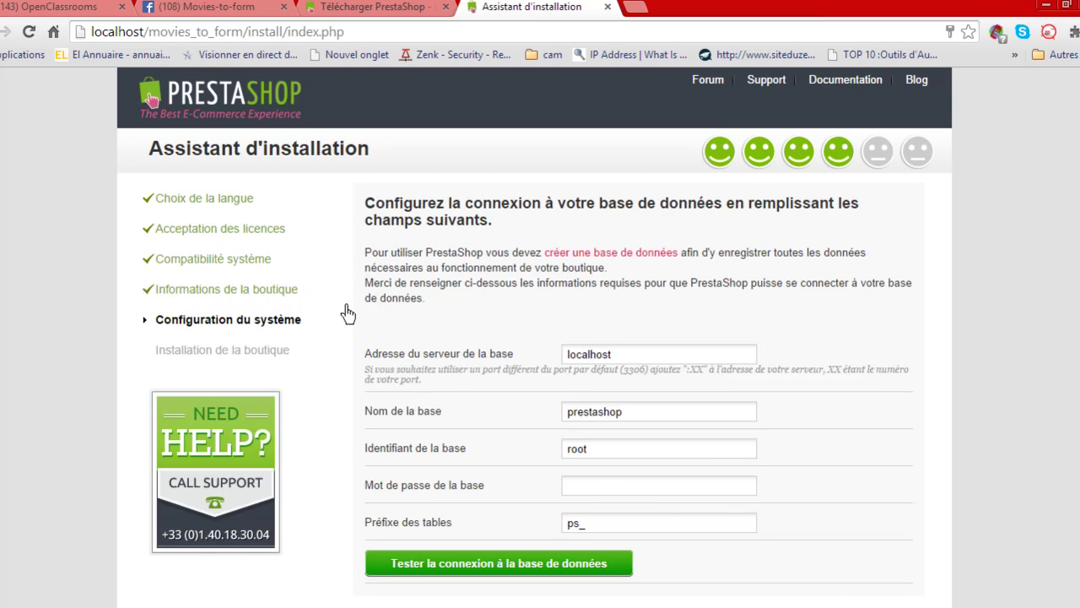
{"action": "scroll", "coordinate": [347, 313], "scroll_direction": "down", "scroll_amount": 1}
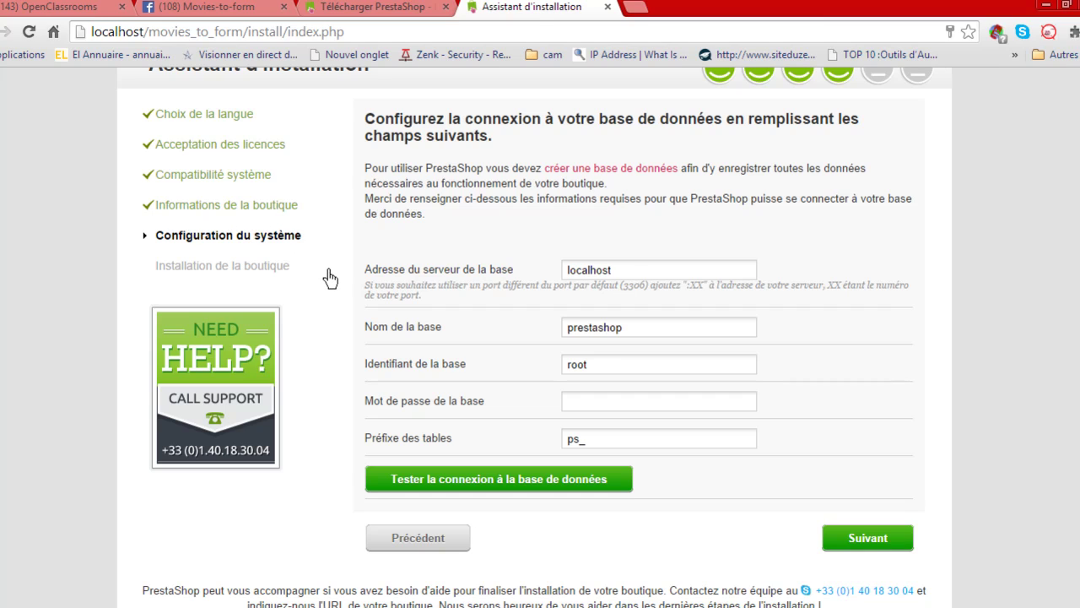
{"action": "scroll", "coordinate": [330, 279], "scroll_direction": "up", "scroll_amount": 1}
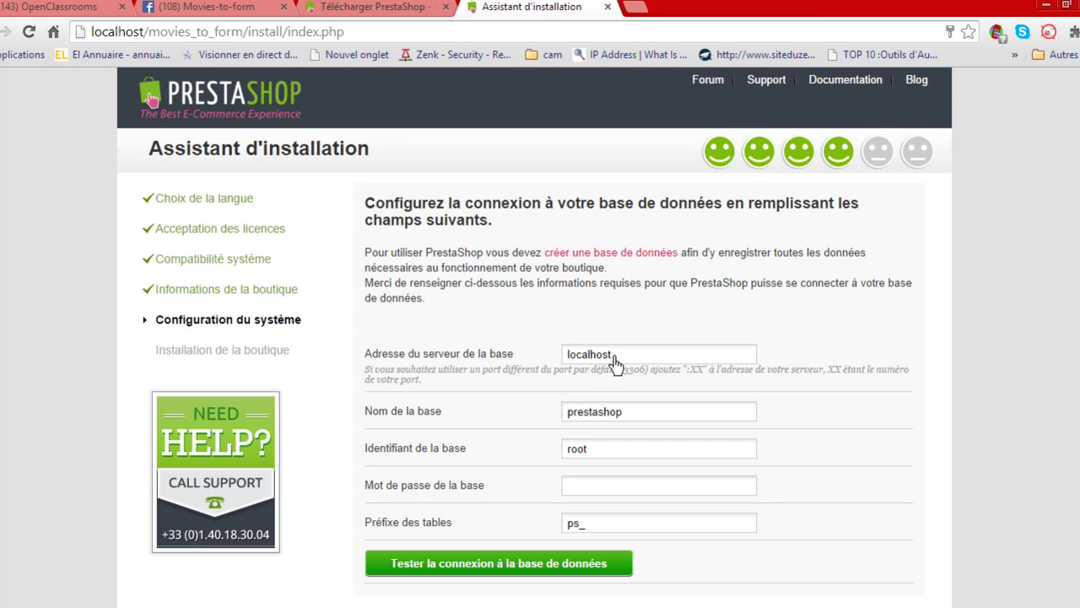
Clear the default database name 'prestashop' from 'Nom de la base'.
{"action": "left_click", "coordinate": [615, 361]}
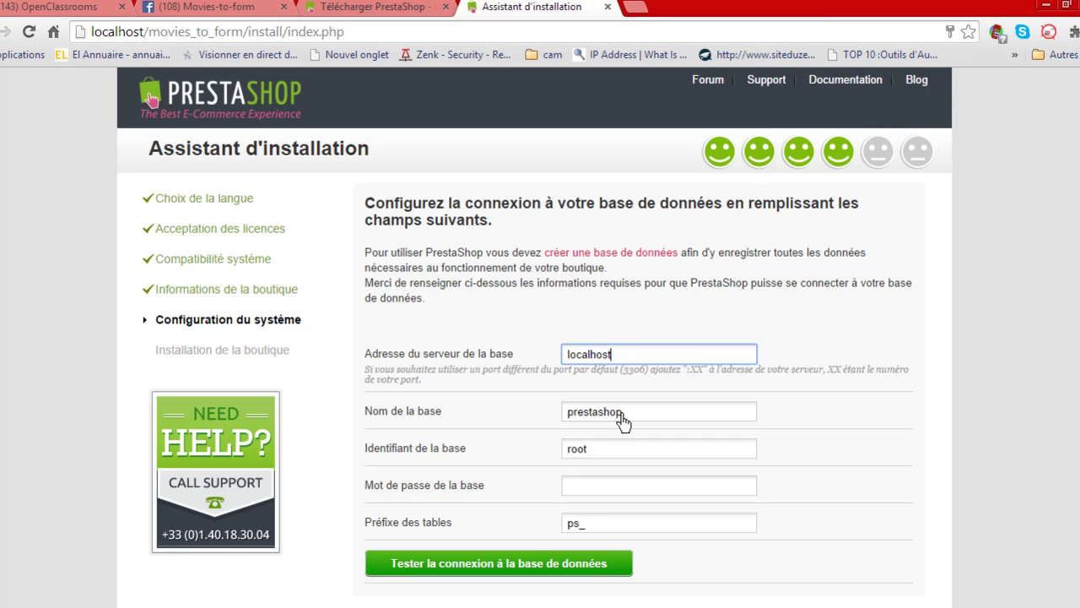
{"action": "left_click_drag", "start_coordinate": [621, 419], "coordinate": [561, 420]}
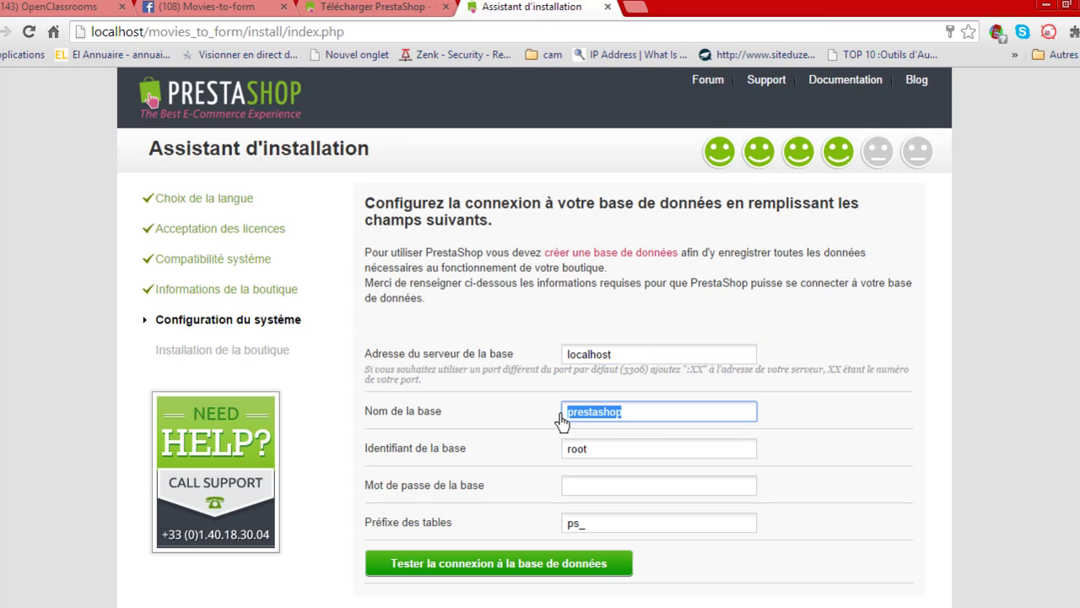
{"action": "key", "text": "BackSpace"}
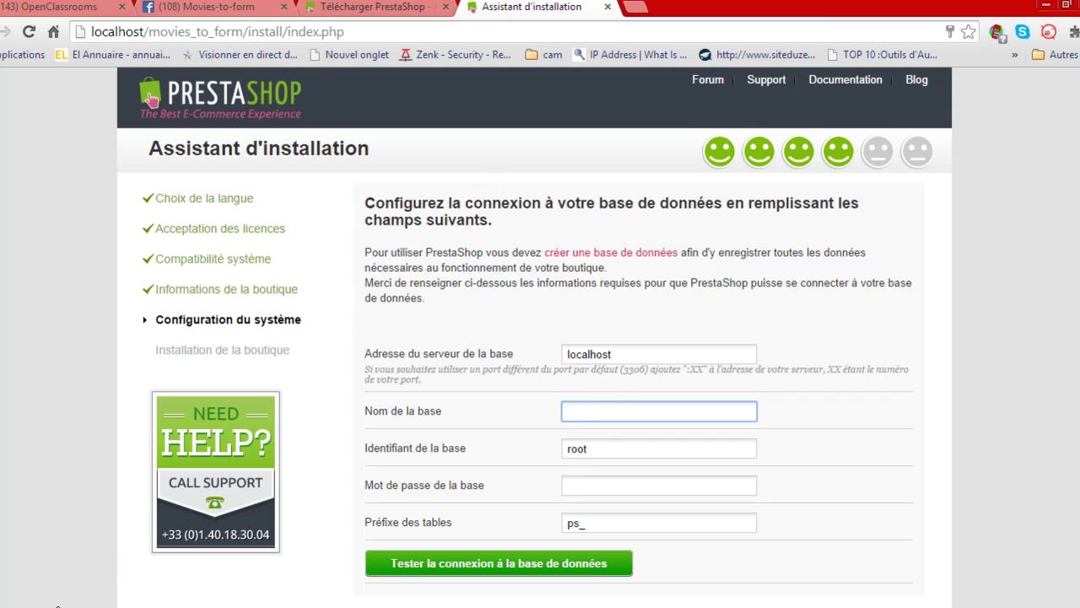
{"action": "left_click", "coordinate": [70, 607]}
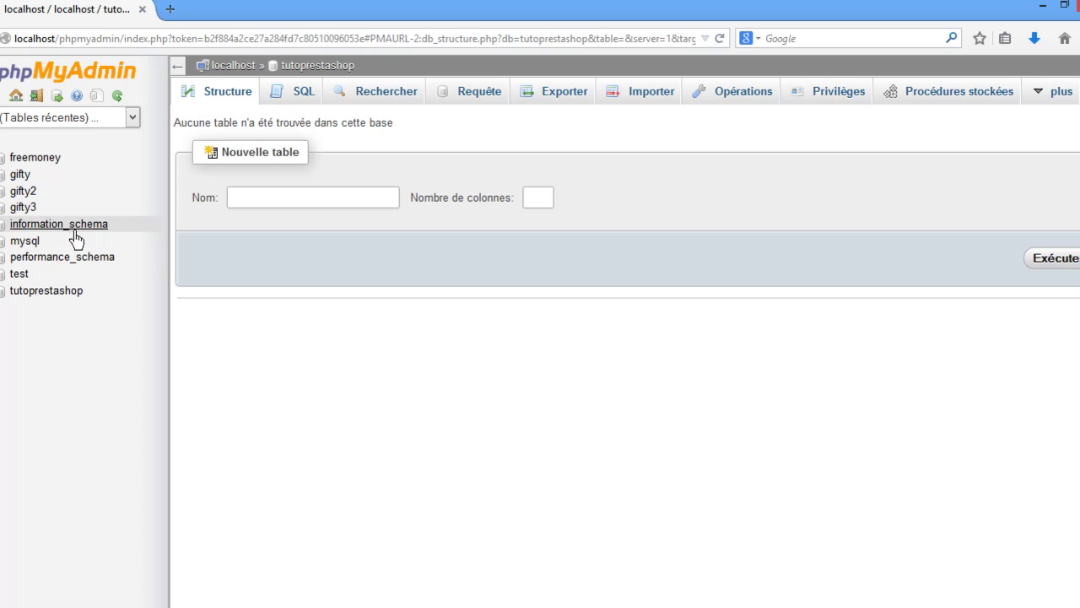
Copy the database name tutoprestashop from phpMyAdmin's sidebar.
{"action": "left_click_drag", "start_coordinate": [82, 293], "coordinate": [13, 304]}
{"action": "key", "text": "ctrl+c"}
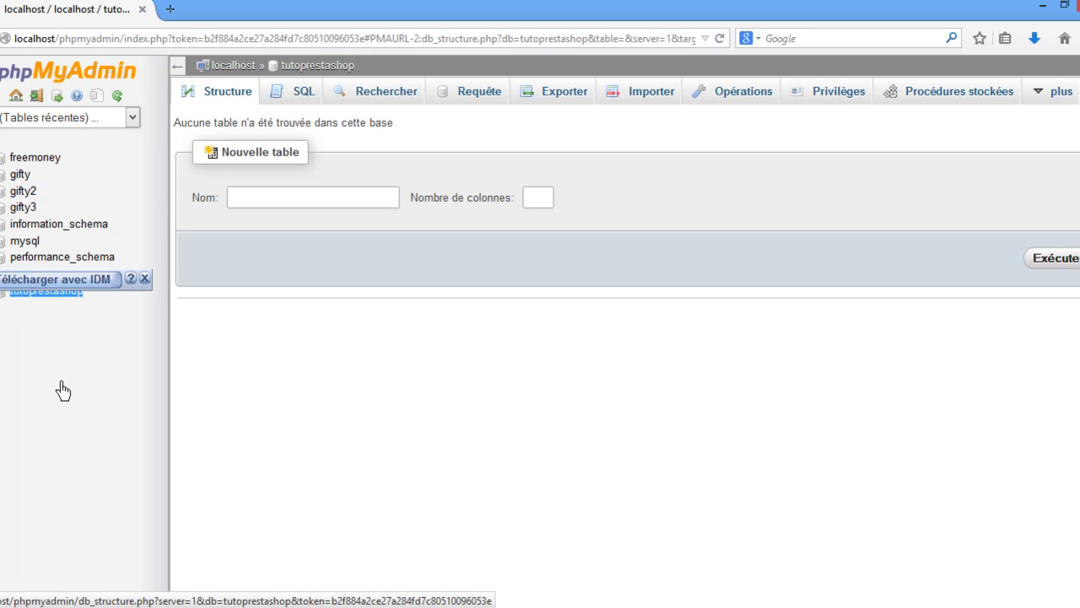
{"action": "left_click", "coordinate": [90, 347]}
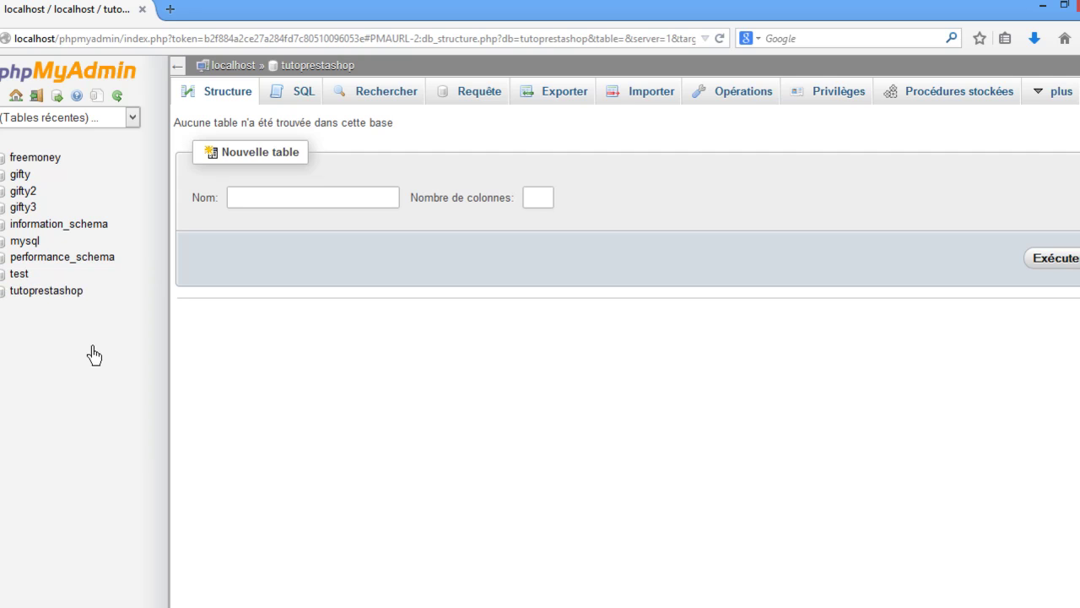
Paste tutoprestashop as the installer's database name, keeping server localhost, login root and prefix ps_.
{"action": "key", "text": "alt+Tab"}
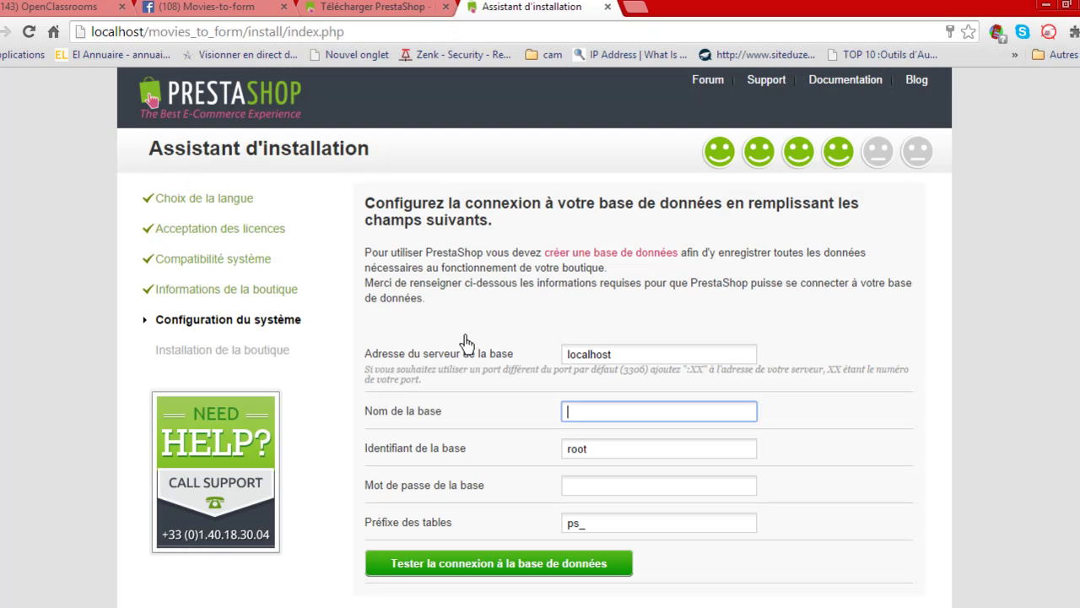
{"action": "key", "text": "ctrl+v"}
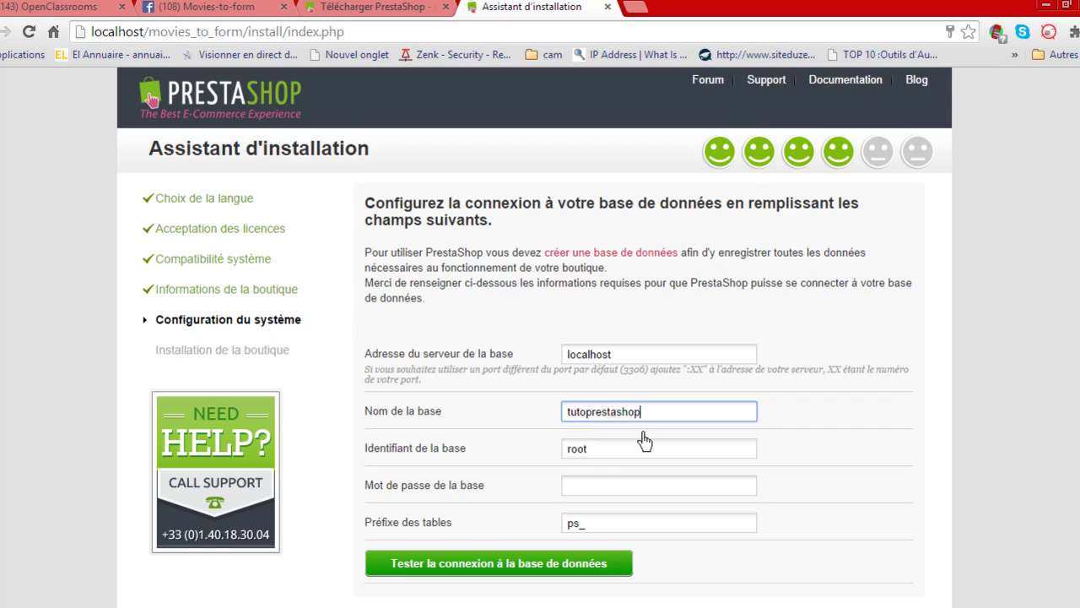
{"action": "left_click", "coordinate": [597, 451]}
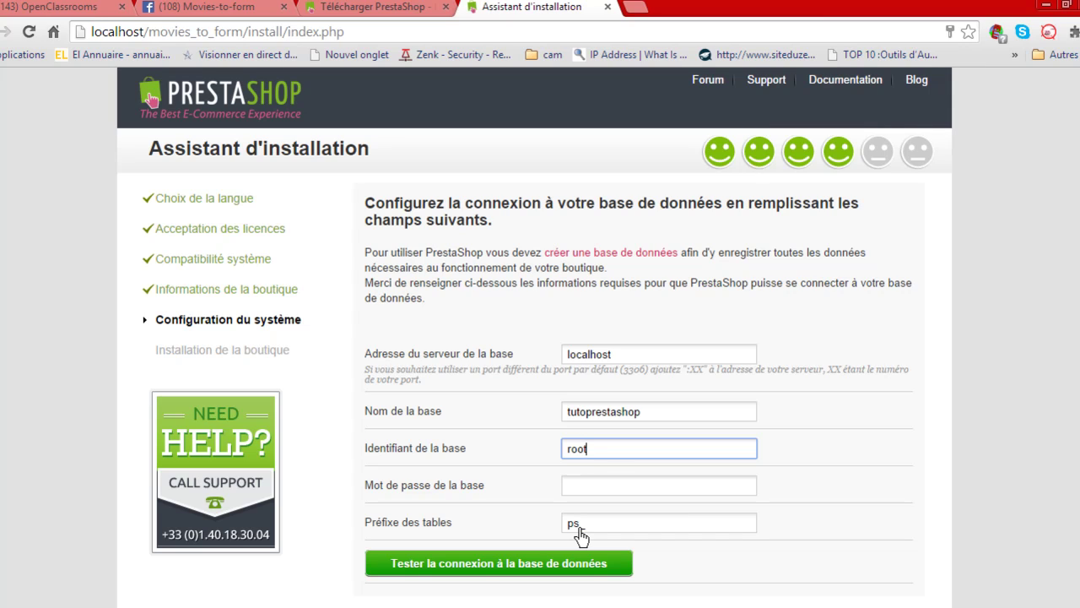
{"action": "scroll", "coordinate": [776, 501], "scroll_direction": "down", "scroll_amount": 3}
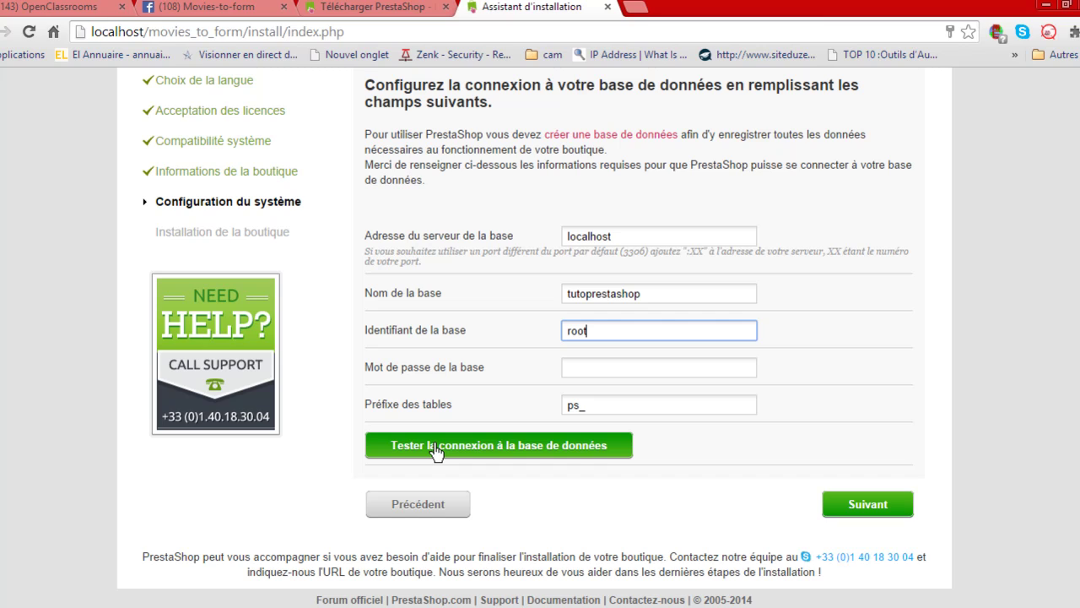
Test the connection to the tutoprestashop database and confirm it reports connected.
{"action": "left_click", "coordinate": [532, 453]}
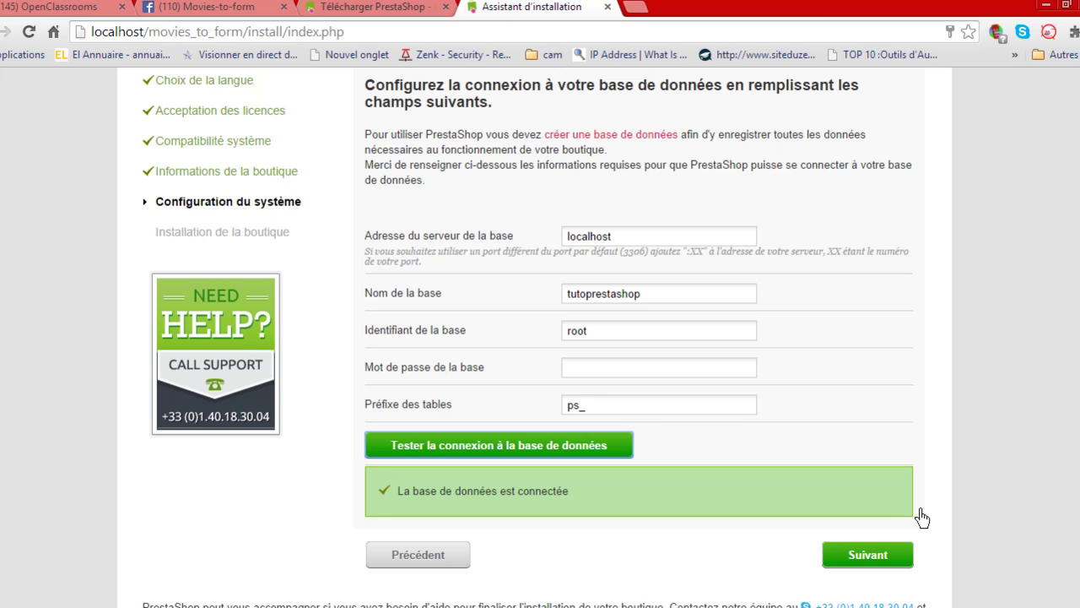
{"action": "scroll", "coordinate": [930, 495], "scroll_direction": "down", "scroll_amount": 1}
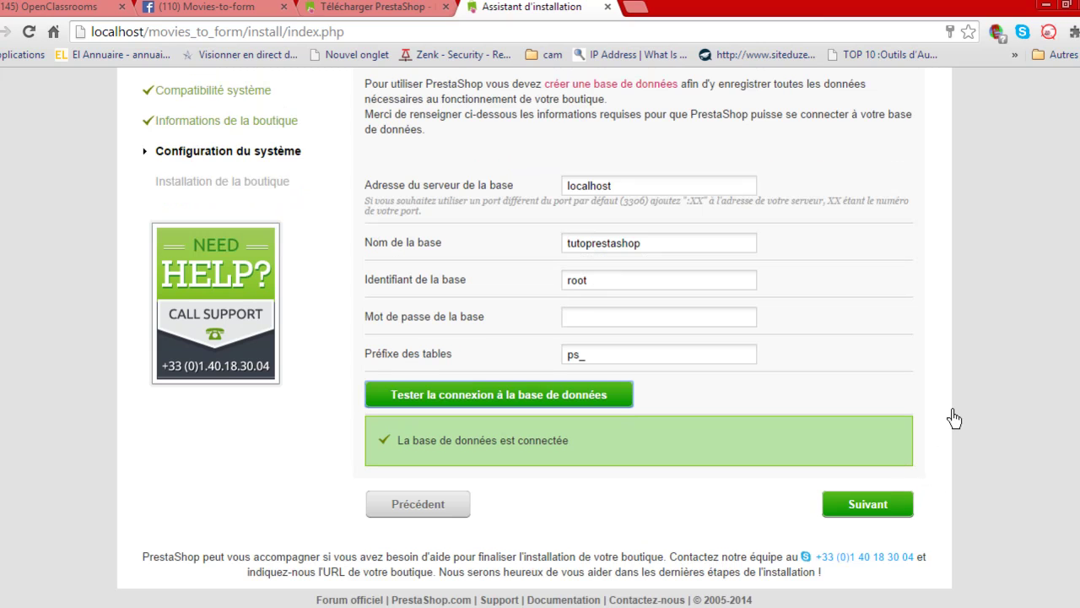
Continue to the shop installation and follow the progress until 'L'installation est finie !' appears.
{"action": "left_click", "coordinate": [889, 506]}
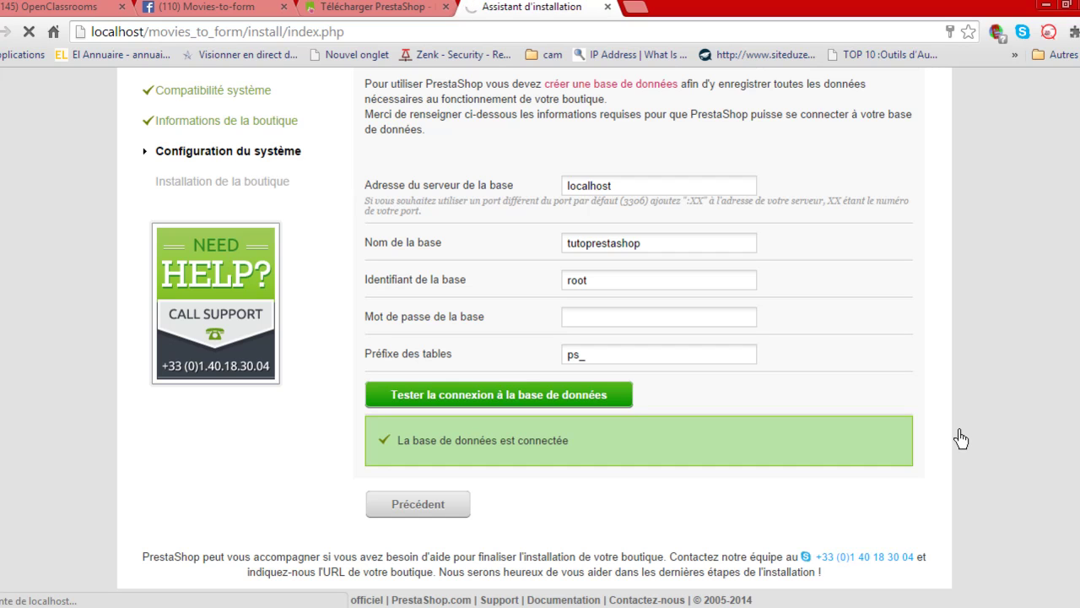
{"action": "scroll", "coordinate": [980, 480], "scroll_direction": "up", "scroll_amount": 2}
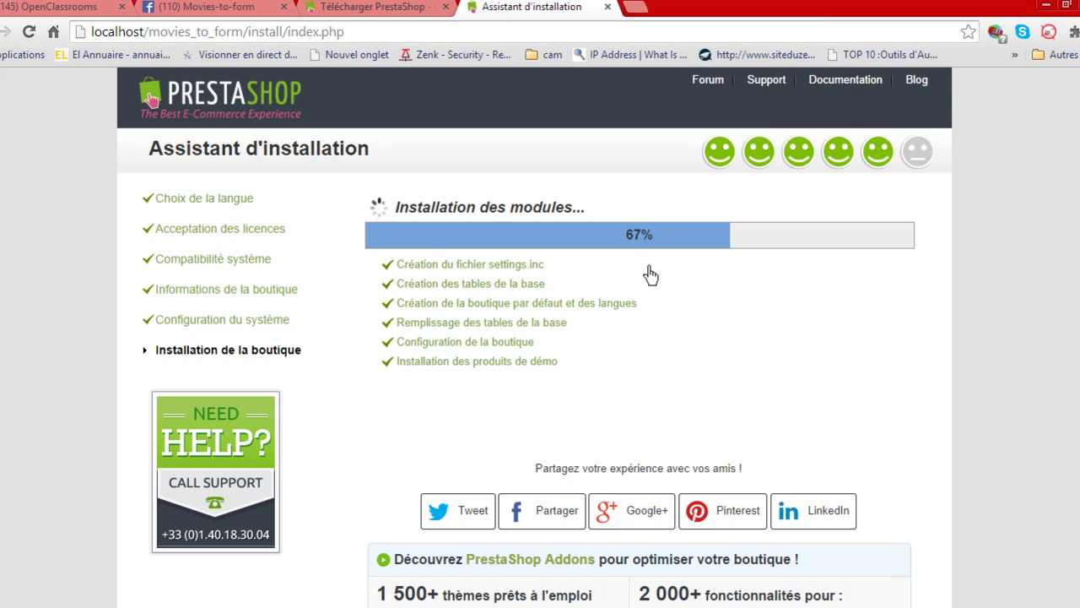
{"action": "scroll", "coordinate": [736, 352], "scroll_direction": "down", "scroll_amount": 2}
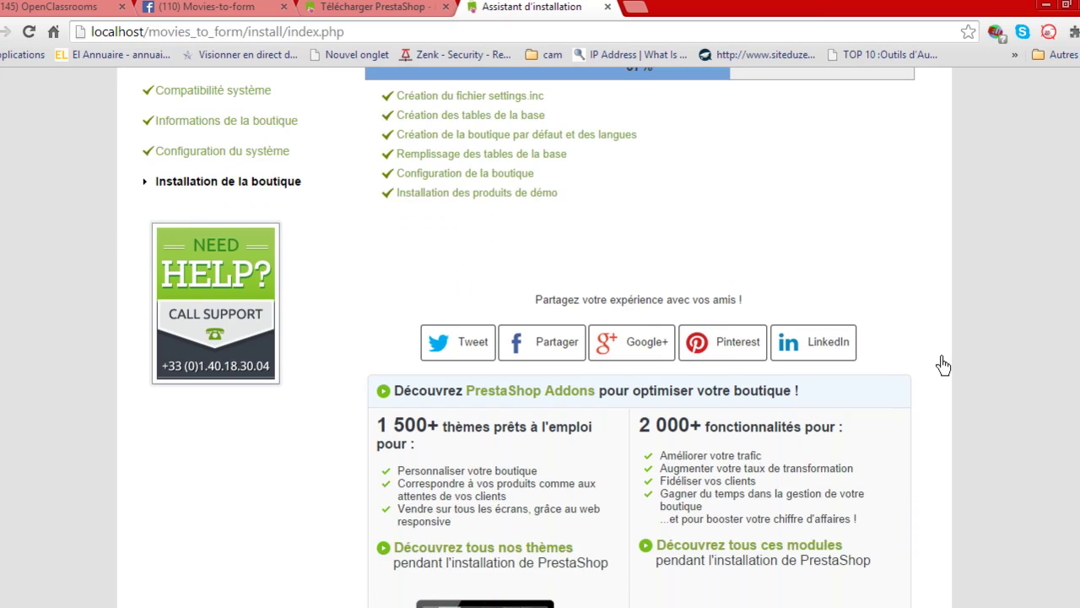
{"action": "scroll", "coordinate": [943, 364], "scroll_direction": "down", "scroll_amount": 1}
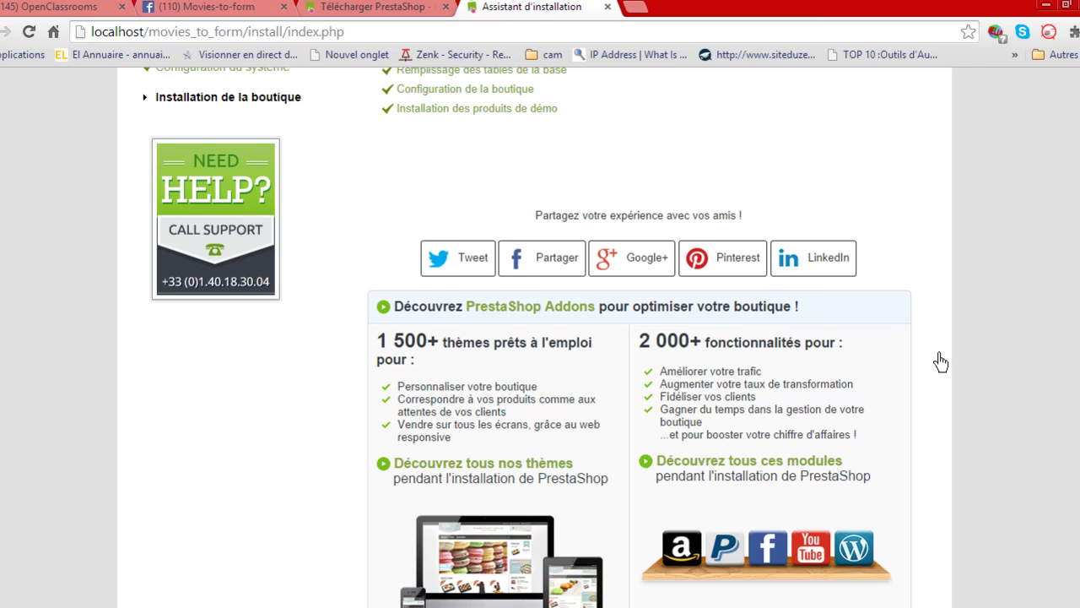
{"action": "scroll", "coordinate": [940, 362], "scroll_direction": "down", "scroll_amount": 1}
{"action": "scroll", "coordinate": [307, 445], "scroll_direction": "down", "scroll_amount": 2}
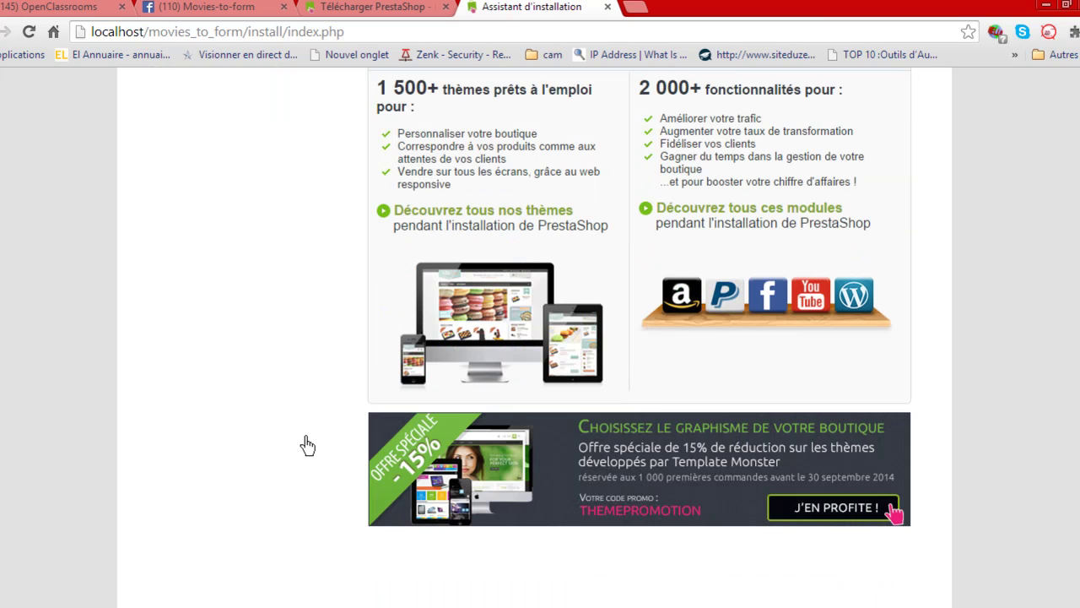
{"action": "scroll", "coordinate": [308, 446], "scroll_direction": "down", "scroll_amount": 1}
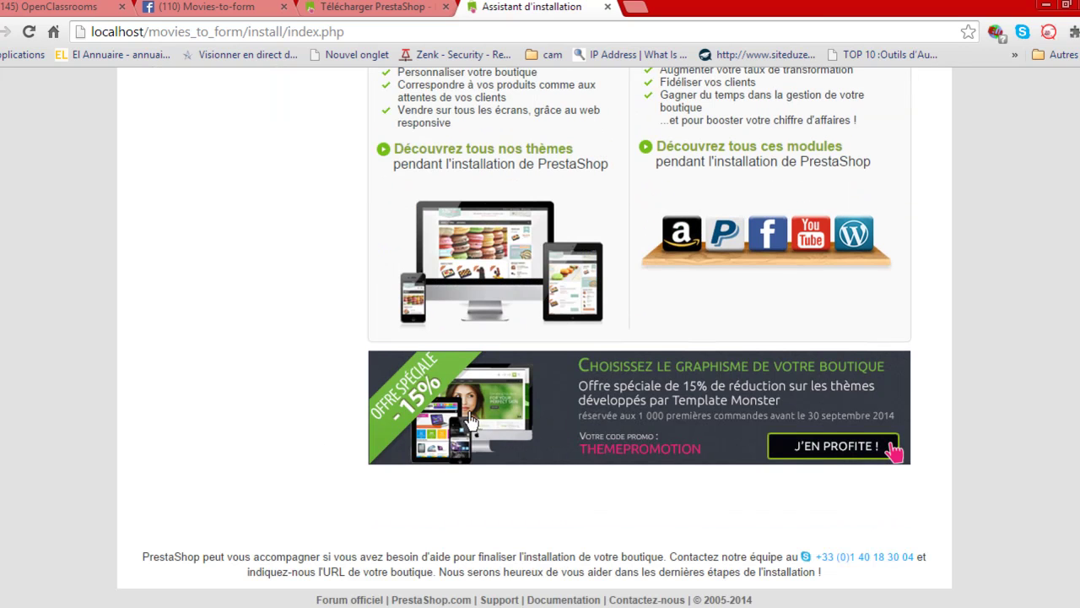
{"action": "scroll", "coordinate": [405, 435], "scroll_direction": "up", "scroll_amount": 3}
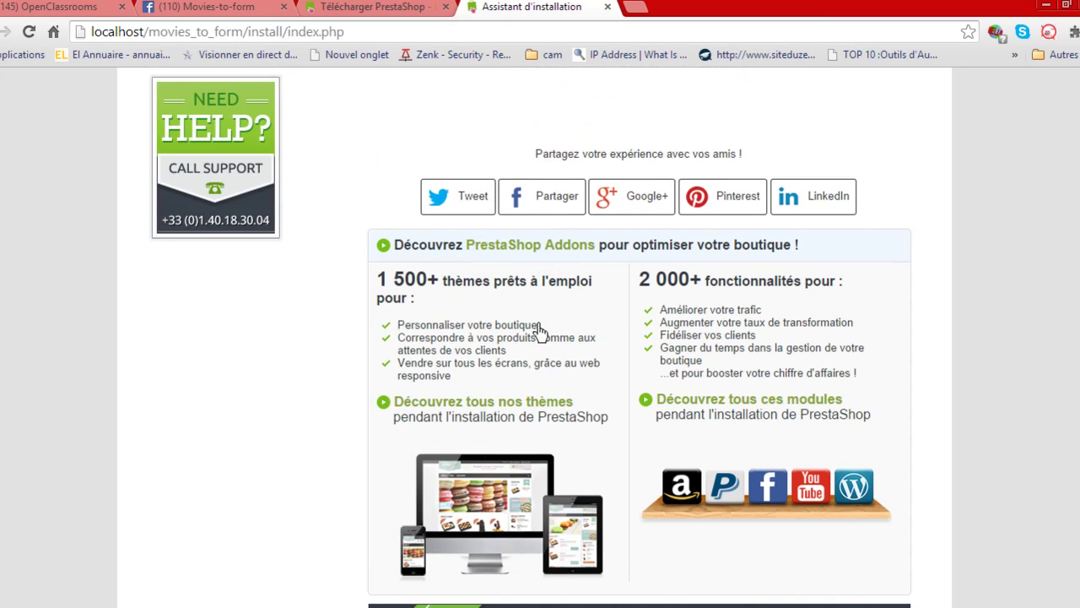
{"action": "scroll", "coordinate": [608, 375], "scroll_direction": "up", "scroll_amount": 5}
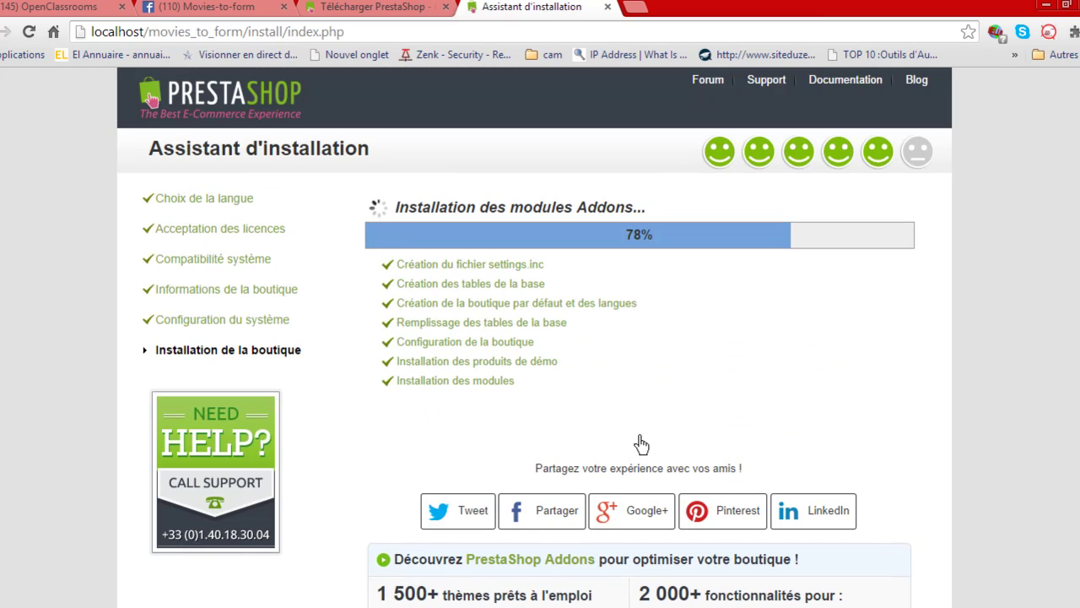
{"action": "scroll", "coordinate": [588, 453], "scroll_direction": "down", "scroll_amount": 1}
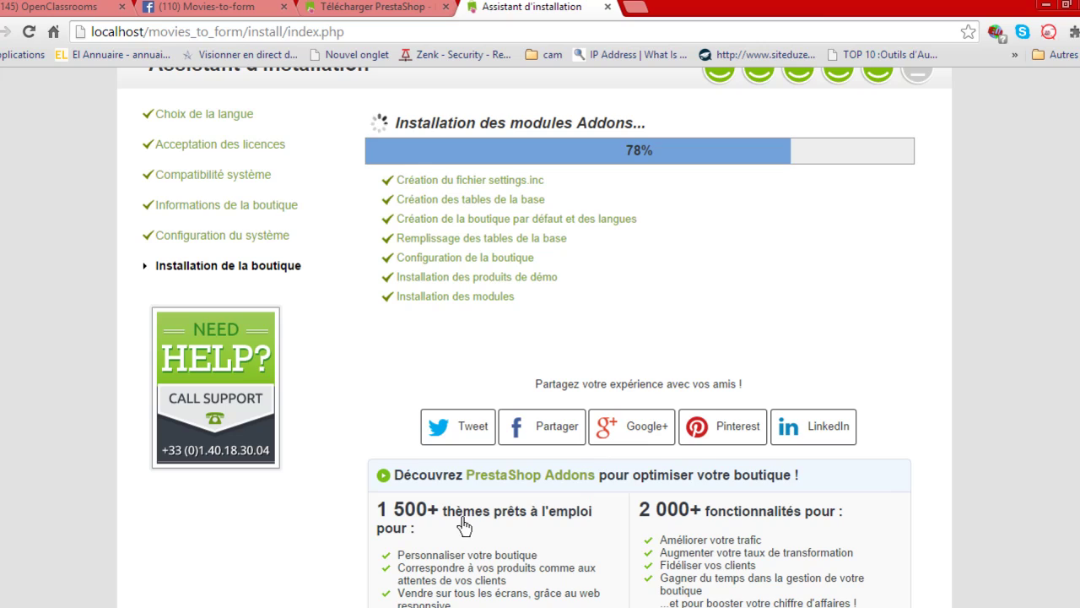
{"action": "scroll", "coordinate": [743, 337], "scroll_direction": "up", "scroll_amount": 1}
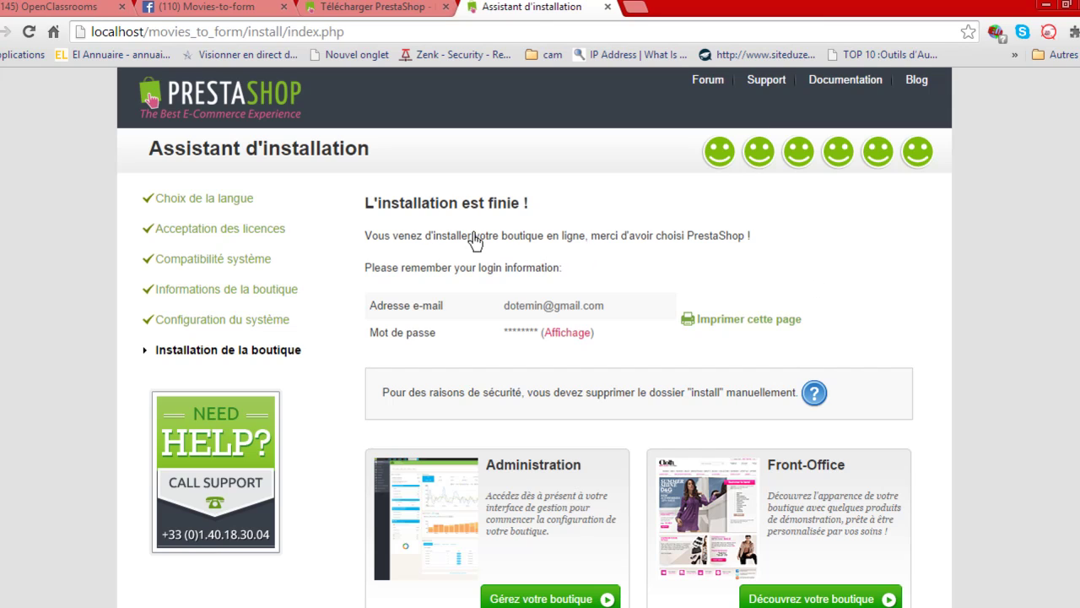
Reveal the admin password in plain text on the completion page.
{"action": "left_click_drag", "start_coordinate": [364, 211], "coordinate": [545, 212]}
{"action": "left_click", "coordinate": [545, 213]}
{"action": "left_click", "coordinate": [571, 335]}
{"action": "left_click_drag", "start_coordinate": [551, 336], "coordinate": [500, 336]}
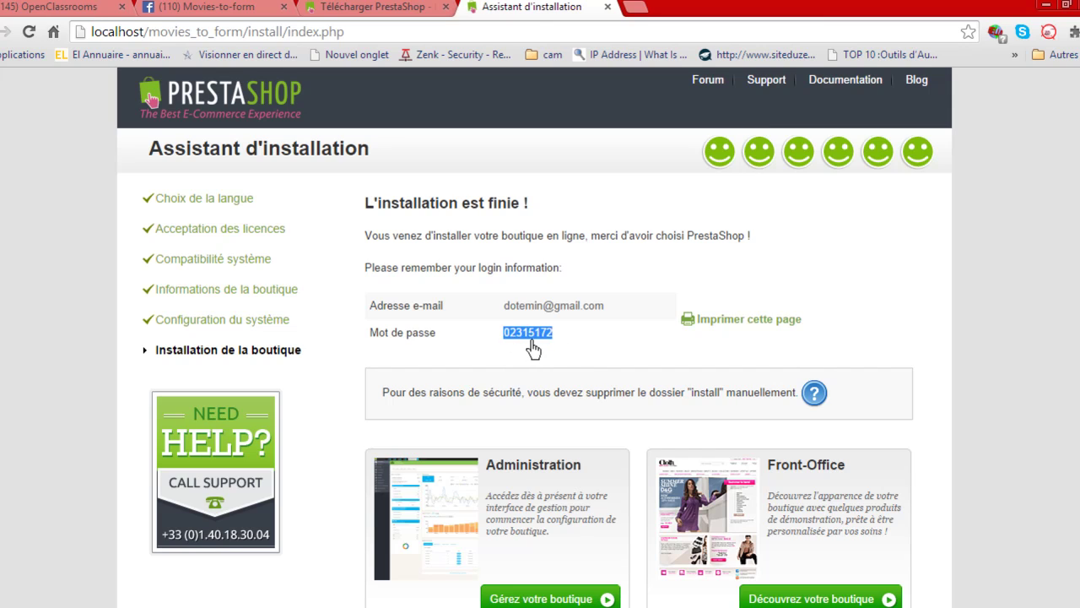
{"action": "left_click", "coordinate": [533, 346]}
Open the storefront and the back office from the completion page in new tabs.
{"action": "scroll", "coordinate": [667, 355], "scroll_direction": "down", "scroll_amount": 1}
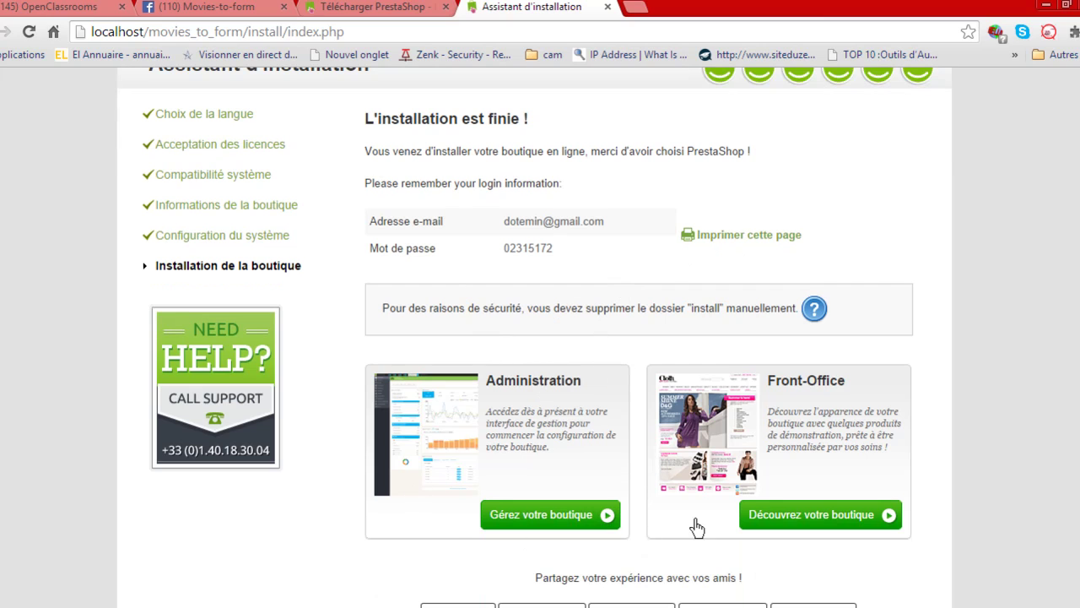
{"action": "scroll", "coordinate": [700, 516], "scroll_direction": "down", "scroll_amount": 1}
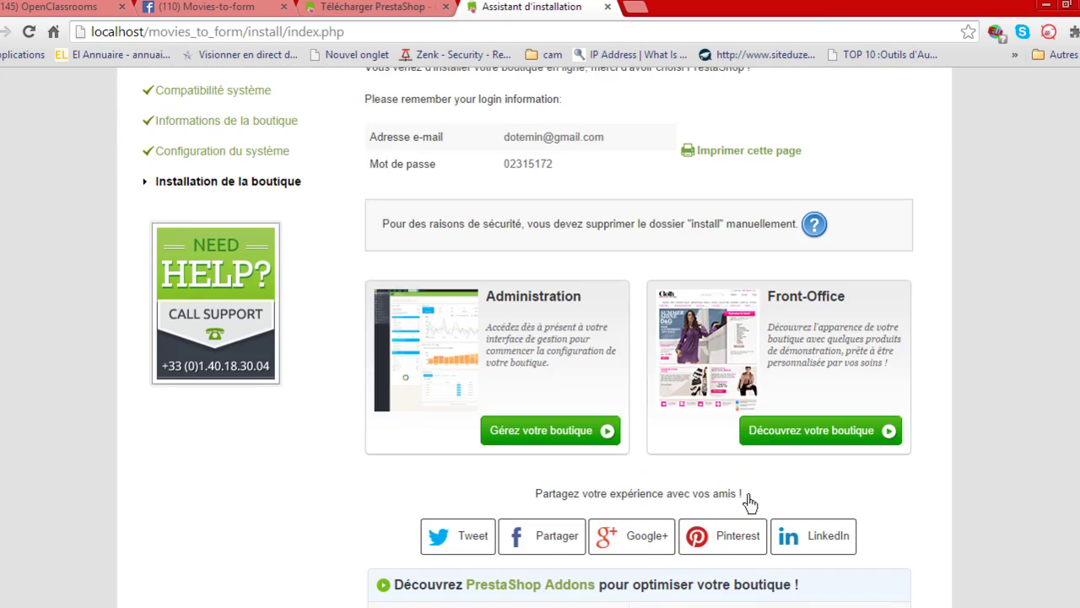
{"action": "left_click", "coordinate": [810, 437]}
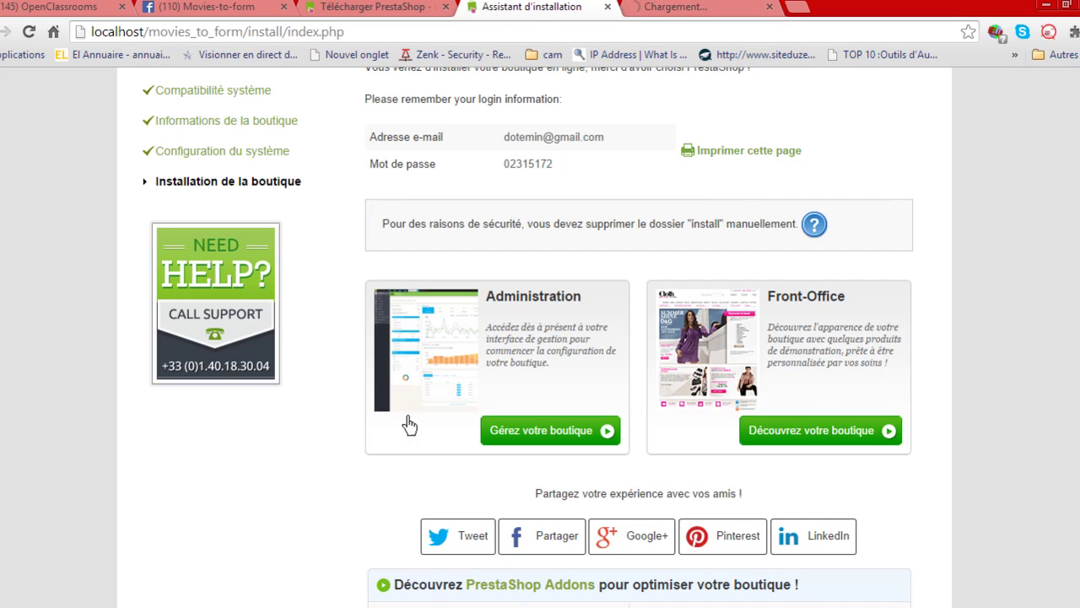
{"action": "right_click", "coordinate": [511, 430]}
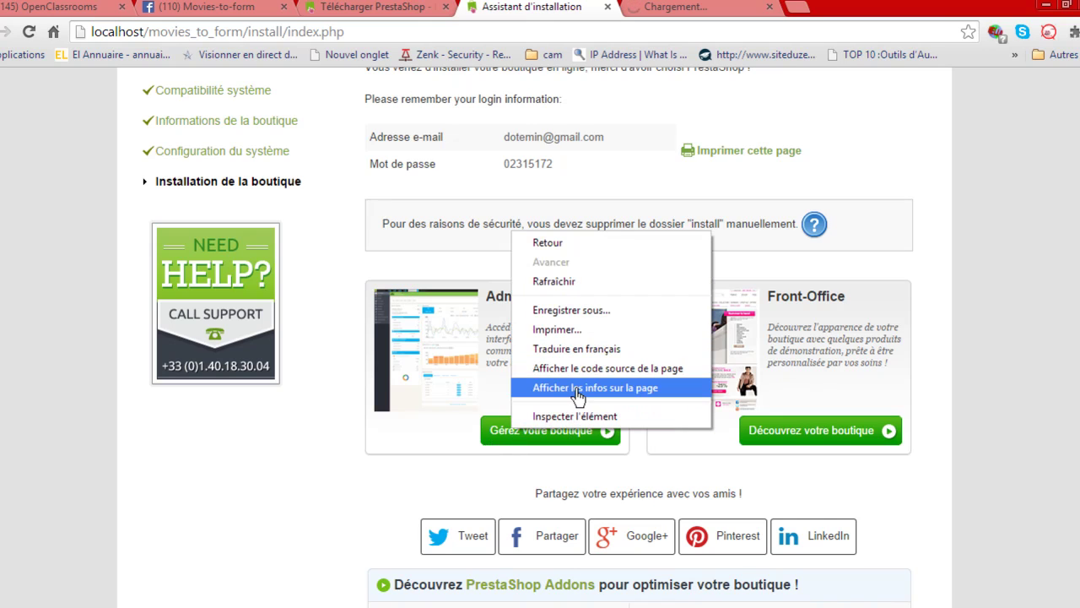
{"action": "left_click", "coordinate": [428, 443]}
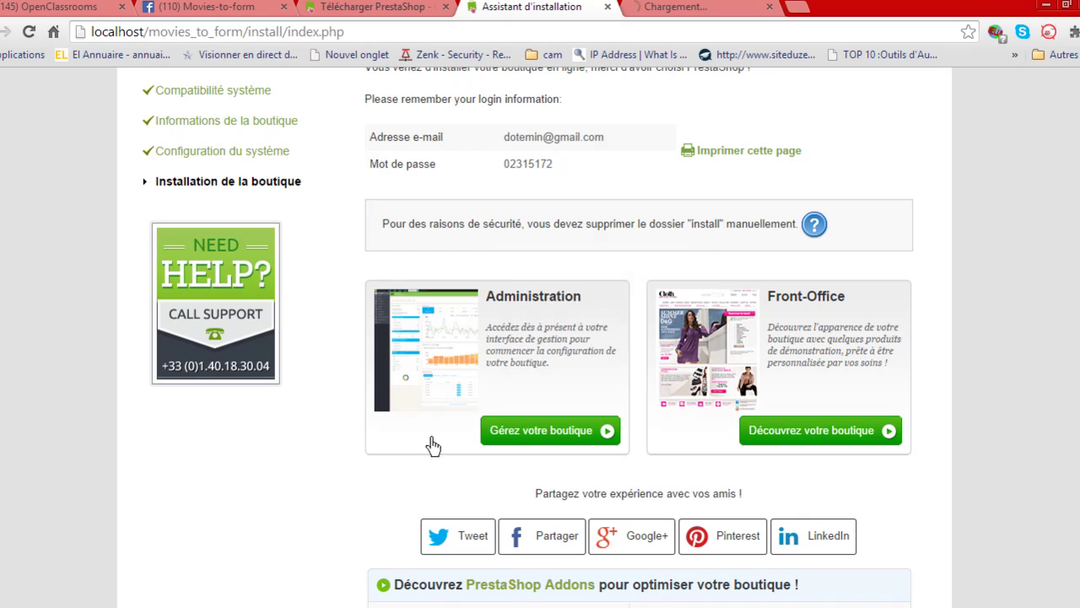
{"action": "left_click", "coordinate": [516, 432]}
{"action": "right_click", "coordinate": [516, 439]}
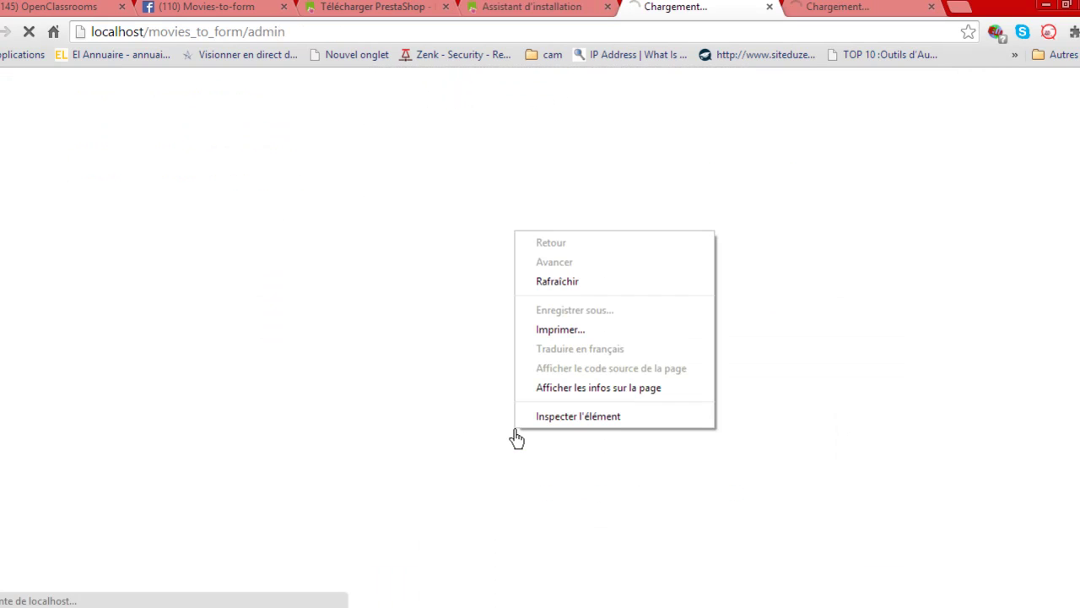
{"action": "left_click", "coordinate": [555, 187]}
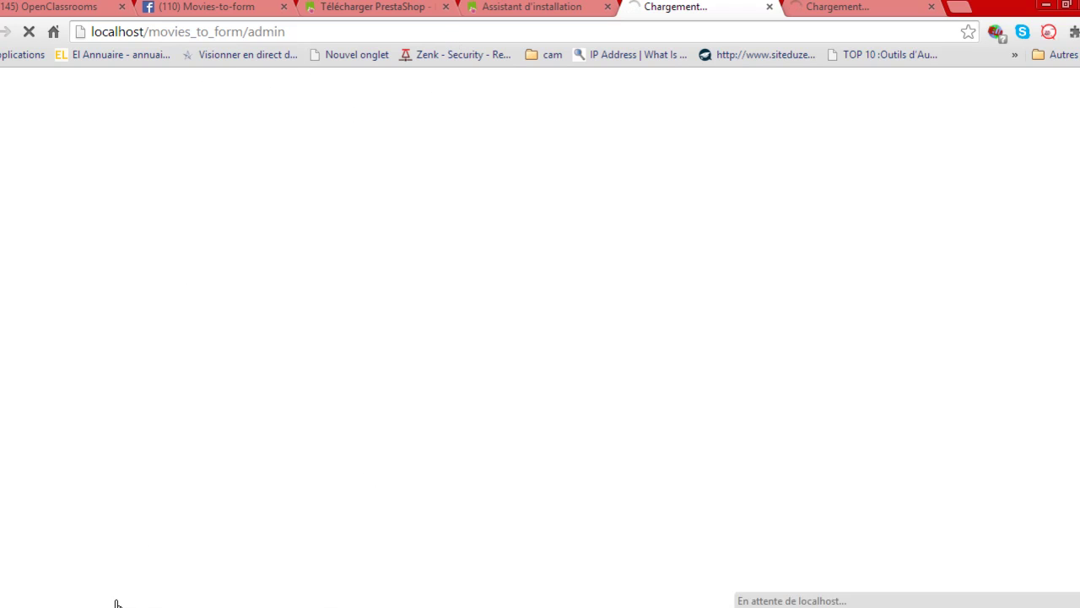
In www > movies_to_form, rename the install folder to install_old.
{"action": "left_click", "coordinate": [238, 528]}
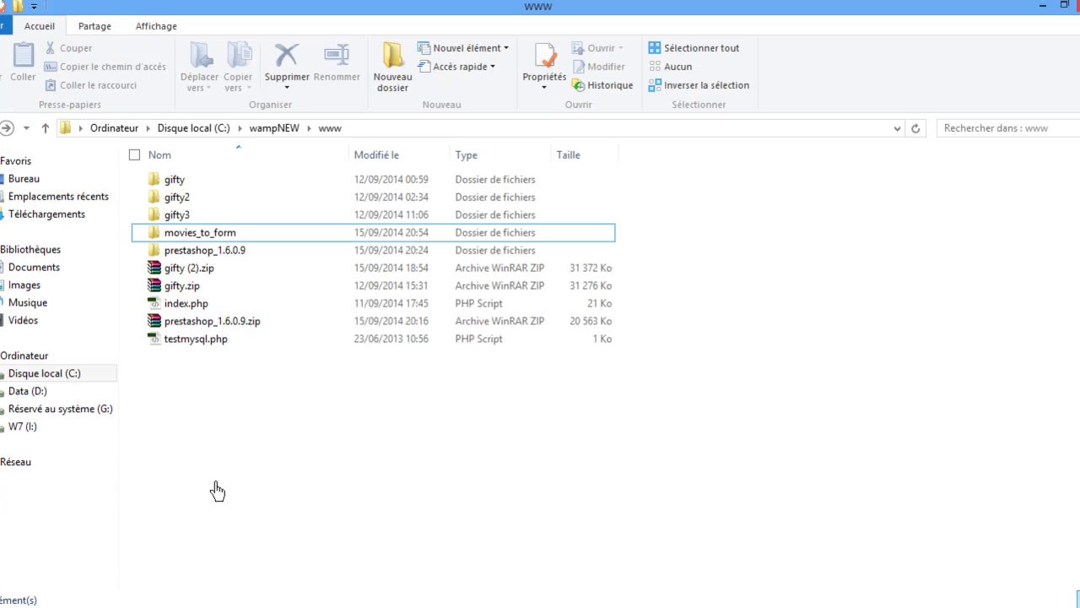
{"action": "double_click", "coordinate": [193, 238]}
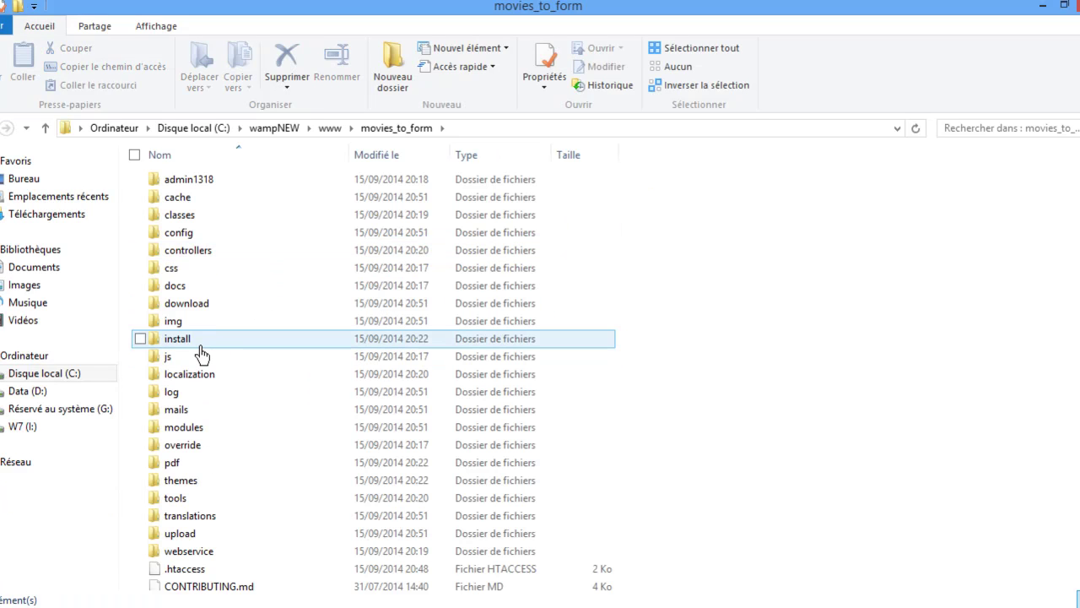
{"action": "left_click", "coordinate": [206, 348]}
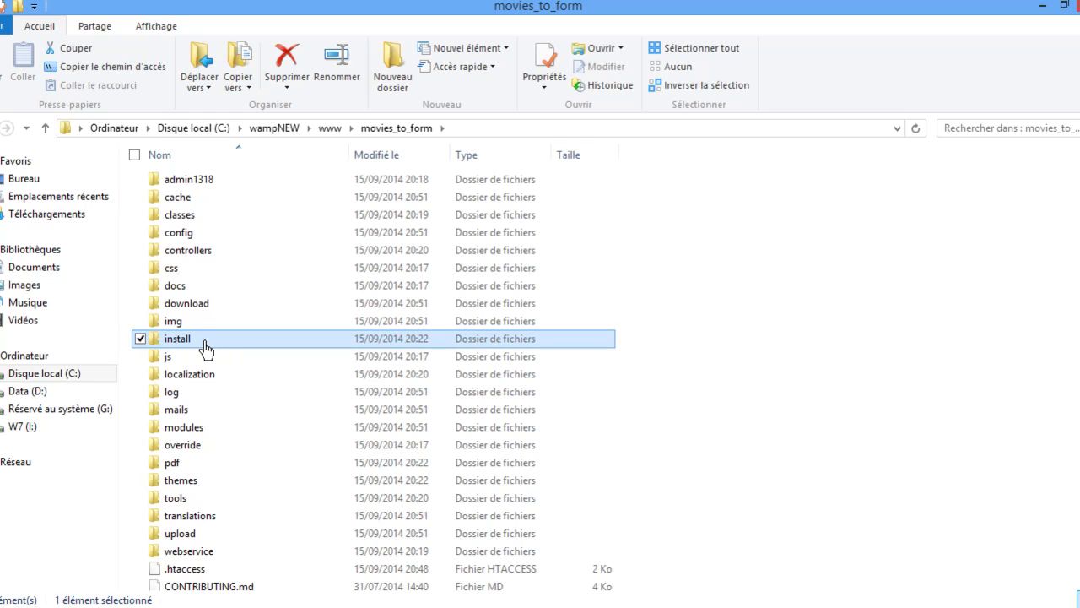
{"action": "left_click", "coordinate": [206, 348]}
{"action": "key", "text": "End"}
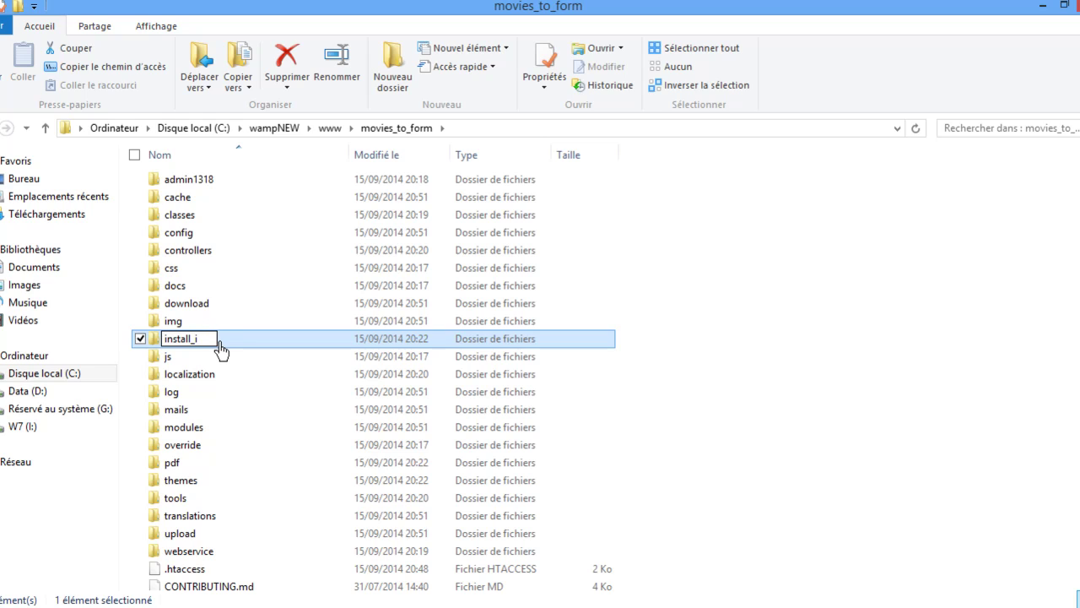
{"action": "type", "text": "old"}
{"action": "key", "text": "Return"}
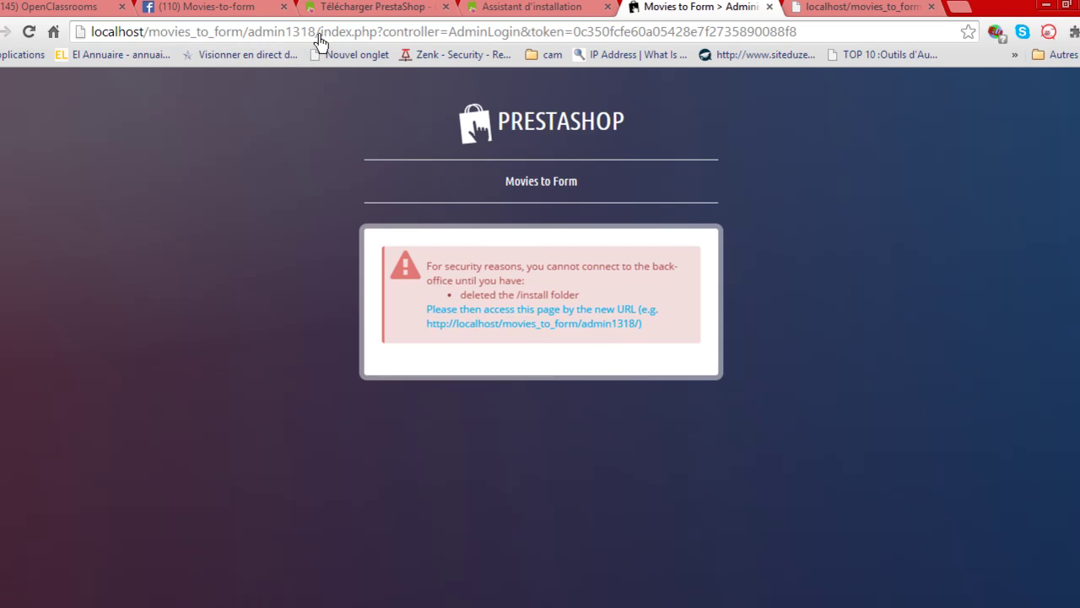
Reload the admin1318 login tab and the storefront tab, then return to the admin tab.
{"action": "left_click", "coordinate": [808, 42]}
{"action": "key", "text": "Return"}
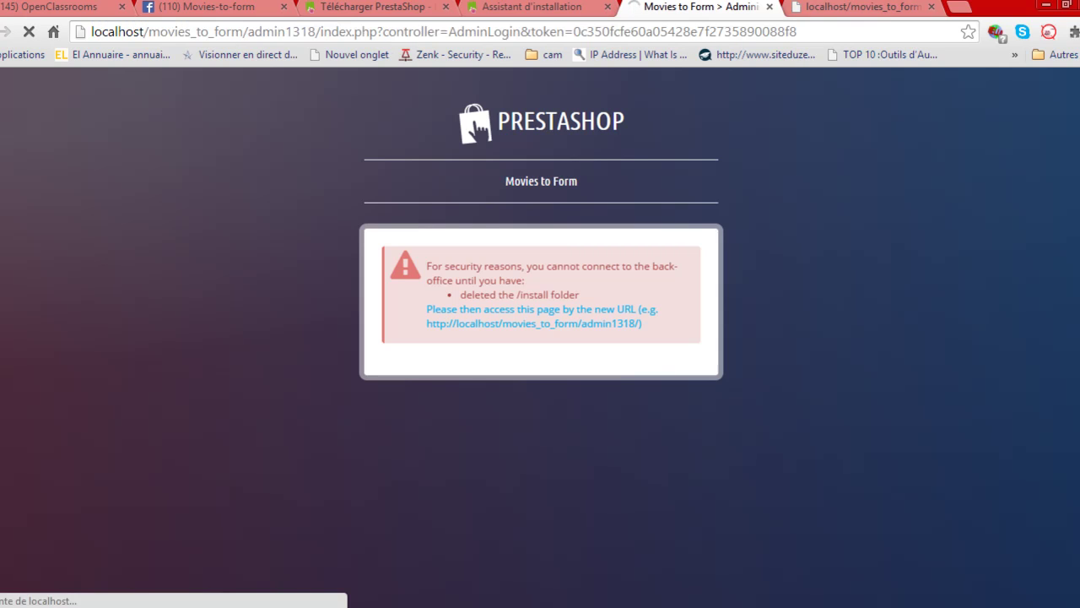
{"action": "left_click", "coordinate": [852, 7]}
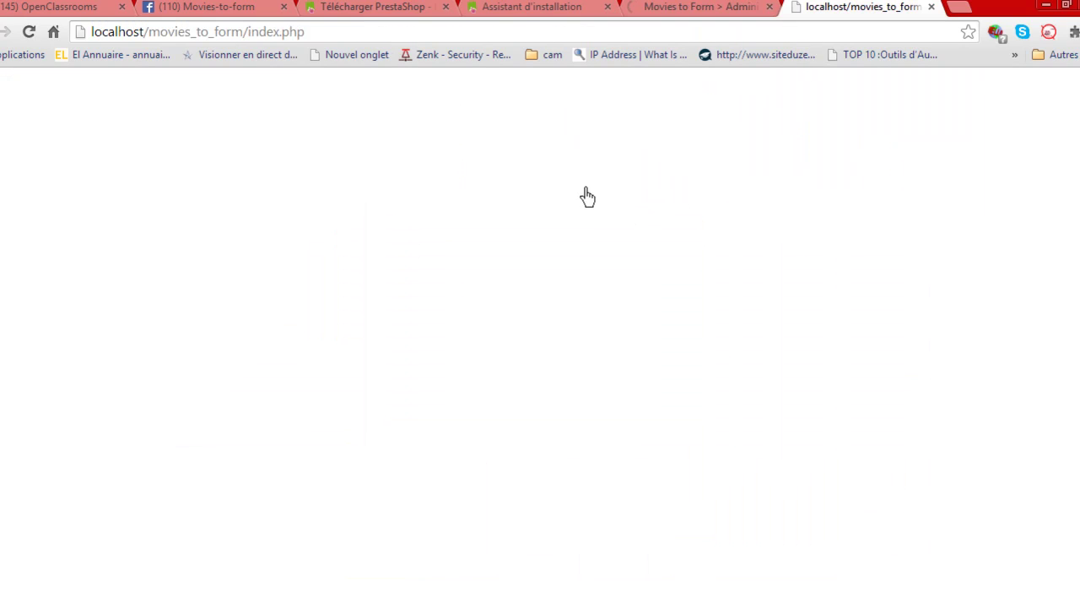
{"action": "left_click", "coordinate": [499, 38]}
{"action": "key", "text": "Return"}
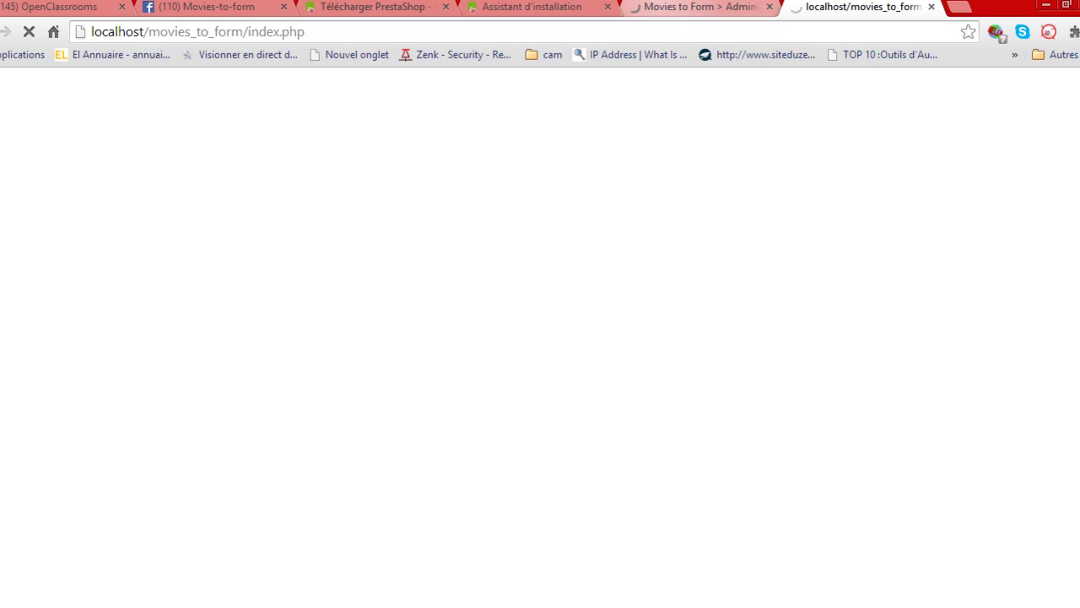
{"action": "left_click", "coordinate": [700, 6]}
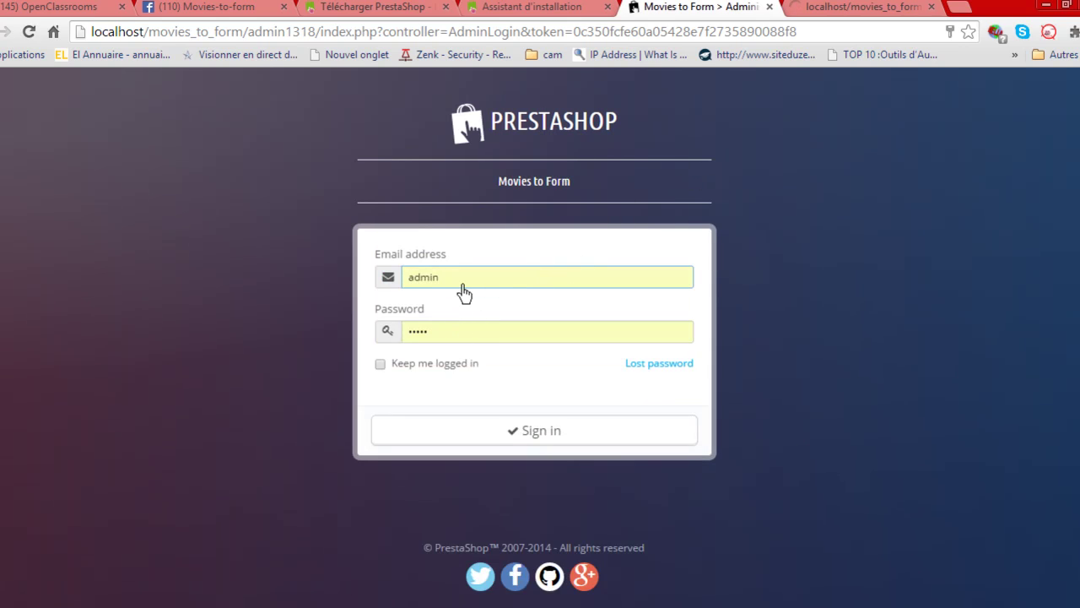
Replace the prefilled e-mail with the administrator's e-mail address and enter the account password.
{"action": "left_click_drag", "start_coordinate": [457, 278], "coordinate": [401, 279]}
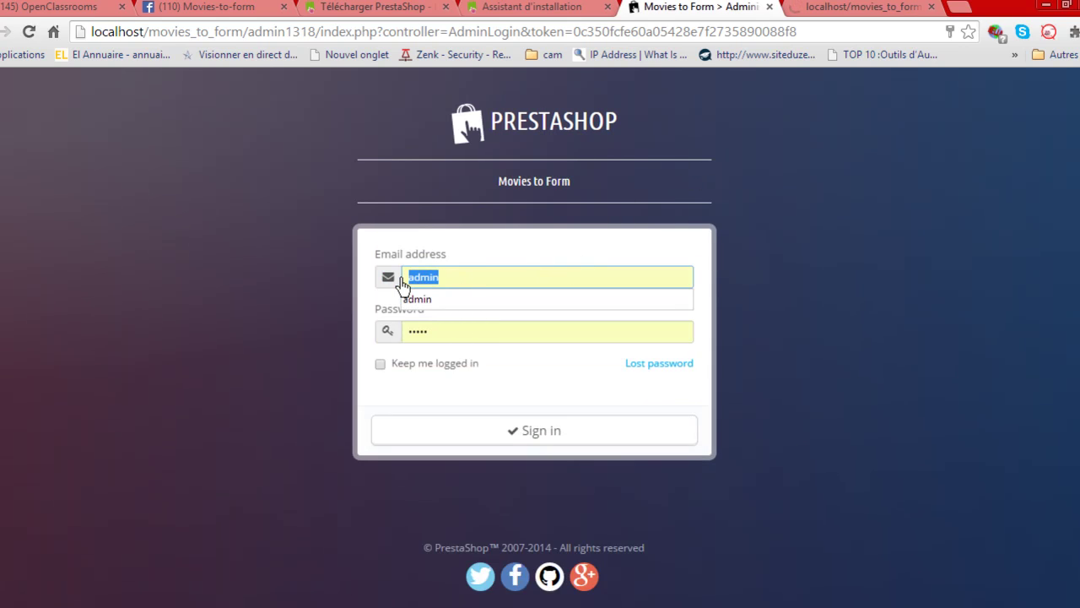
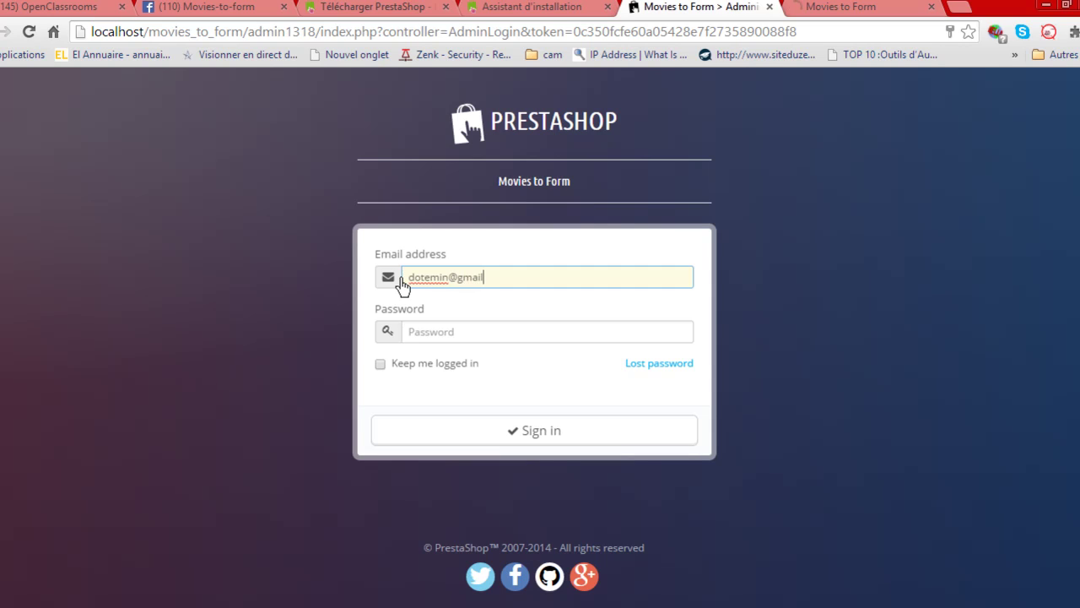
{"action": "left_click", "coordinate": [449, 337]}
{"action": "type", "text": "••"}
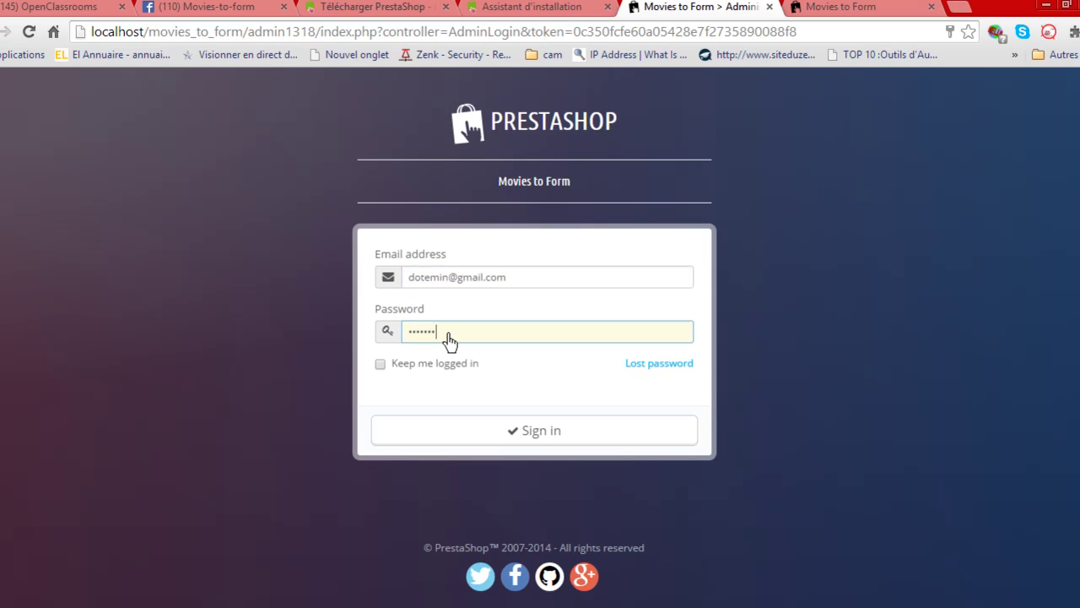
{"action": "left_click", "coordinate": [529, 434]}
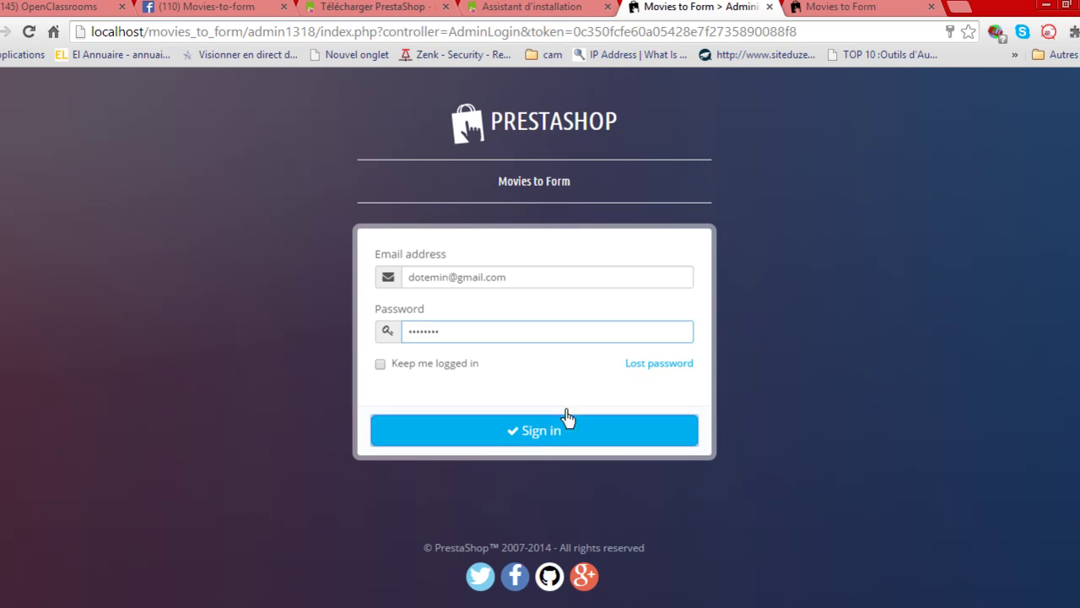
{"action": "left_click", "coordinate": [848, 7]}
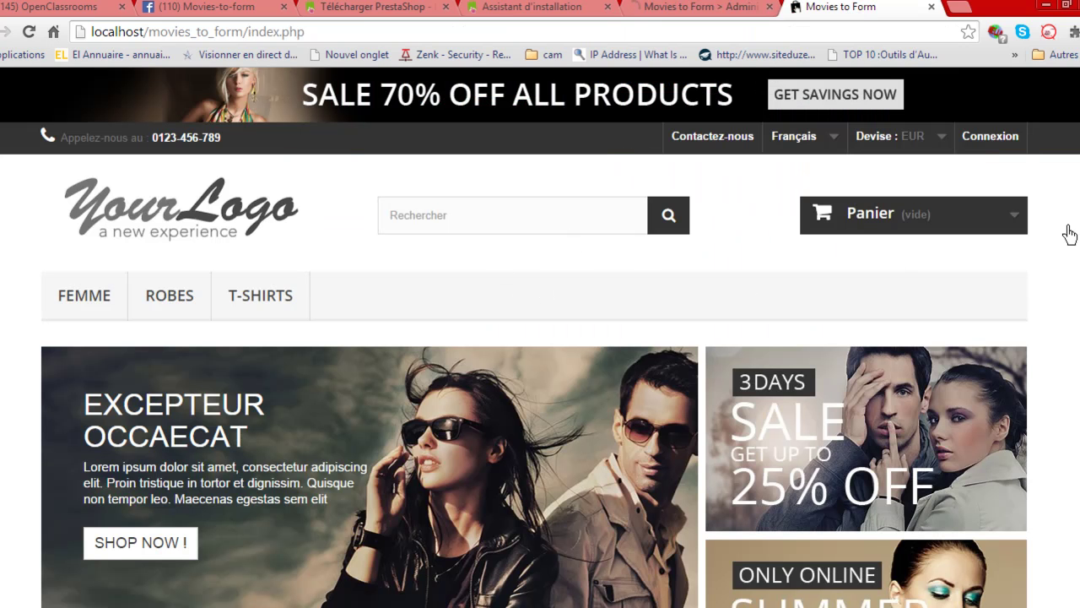
{"action": "scroll", "coordinate": [540, 380], "scroll_direction": "down", "scroll_amount": 3}
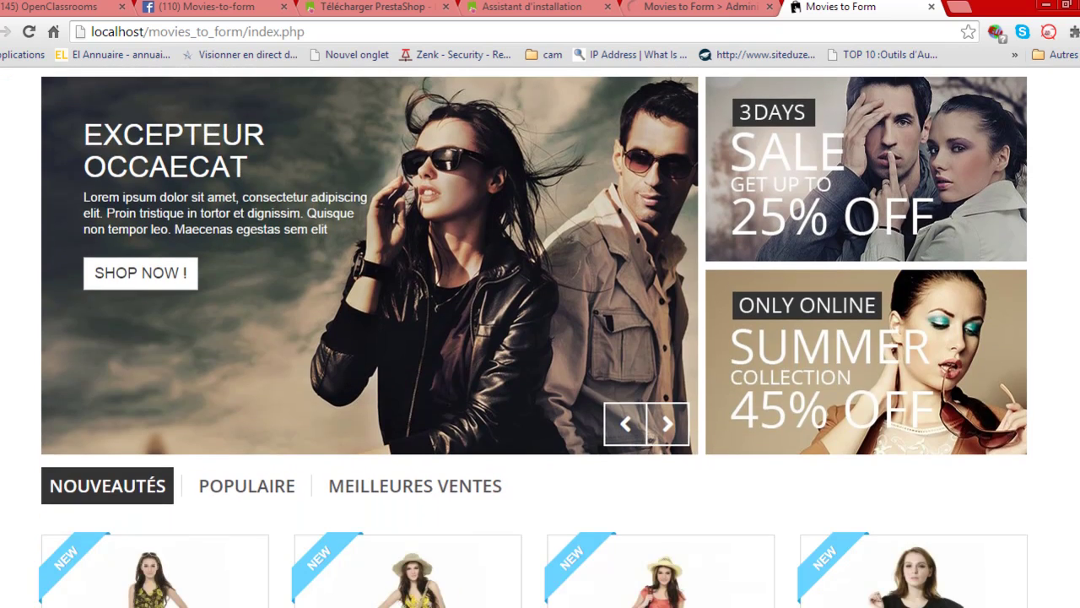
{"action": "scroll", "coordinate": [540, 338], "scroll_direction": "down", "scroll_amount": 10}
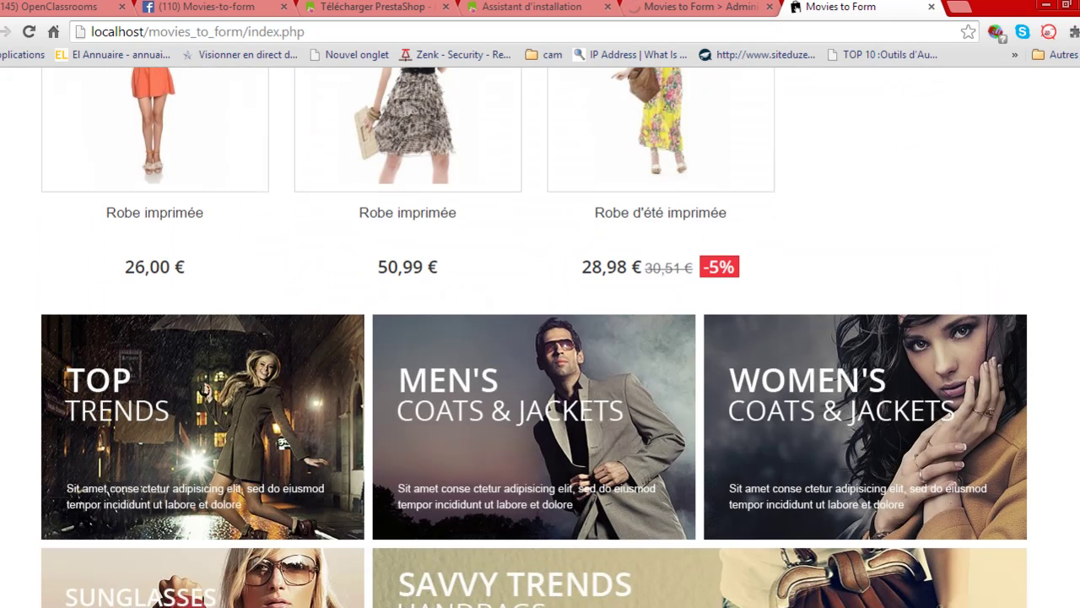
{"action": "scroll", "coordinate": [540, 338], "scroll_direction": "down", "scroll_amount": 1}
{"action": "scroll", "coordinate": [95, 138], "scroll_direction": "down", "scroll_amount": 7}
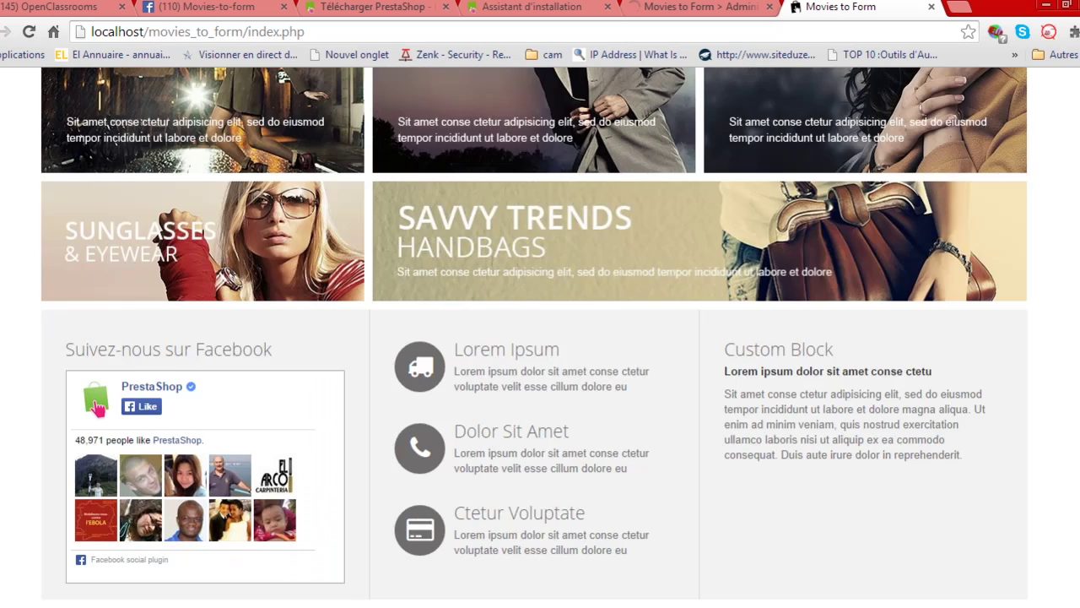
{"action": "scroll", "coordinate": [95, 138], "scroll_direction": "down", "scroll_amount": 3}
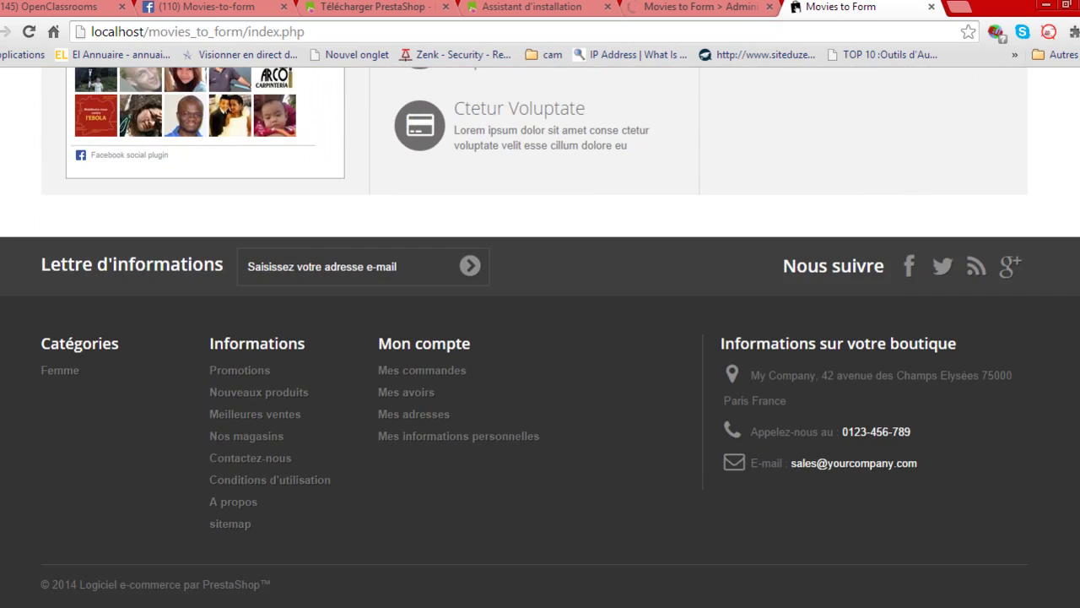
{"action": "scroll", "coordinate": [96, 137], "scroll_direction": "up", "scroll_amount": 10}
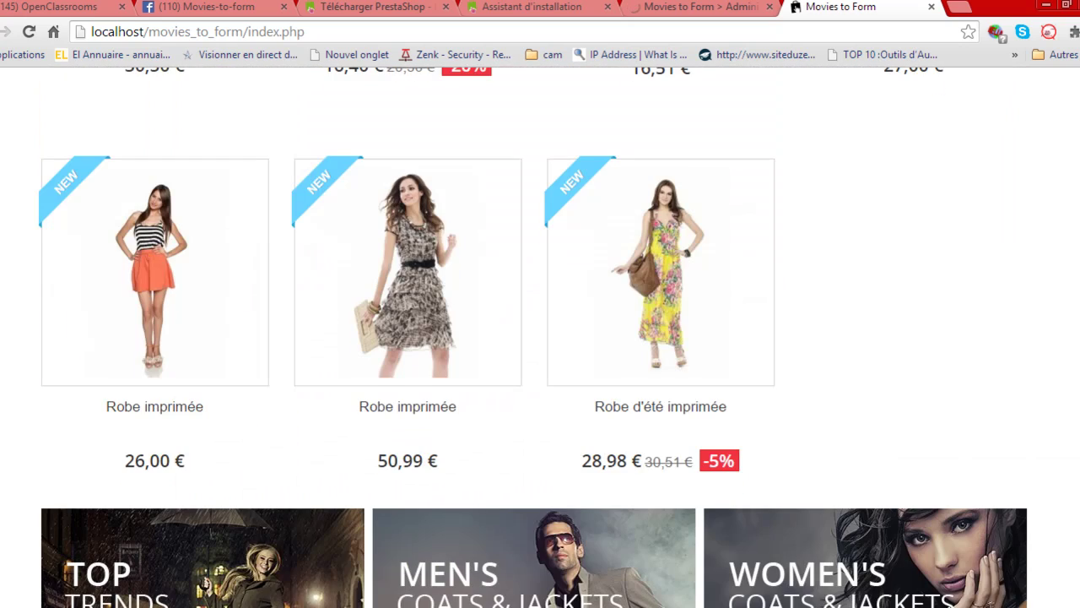
{"action": "scroll", "coordinate": [956, 122], "scroll_direction": "up", "scroll_amount": 10}
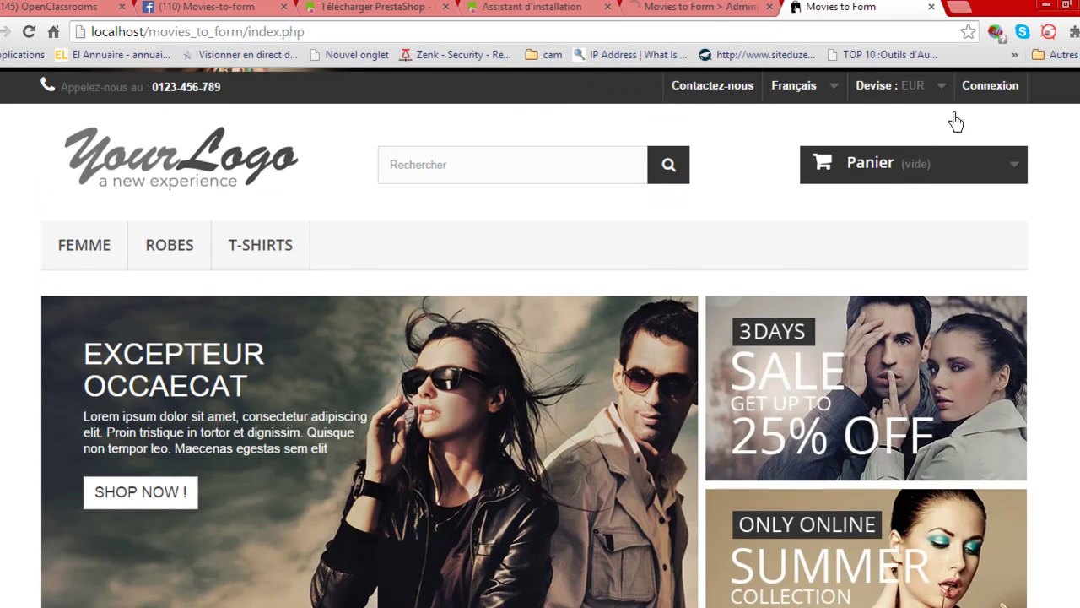
{"action": "scroll", "coordinate": [956, 122], "scroll_direction": "up", "scroll_amount": 1}
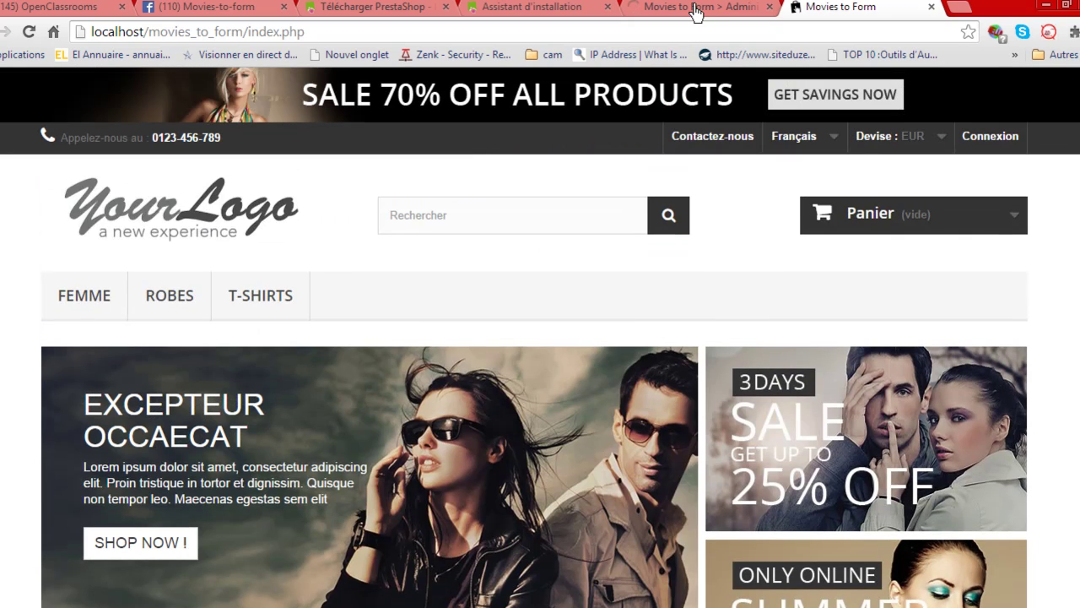
{"action": "left_click", "coordinate": [693, 12]}
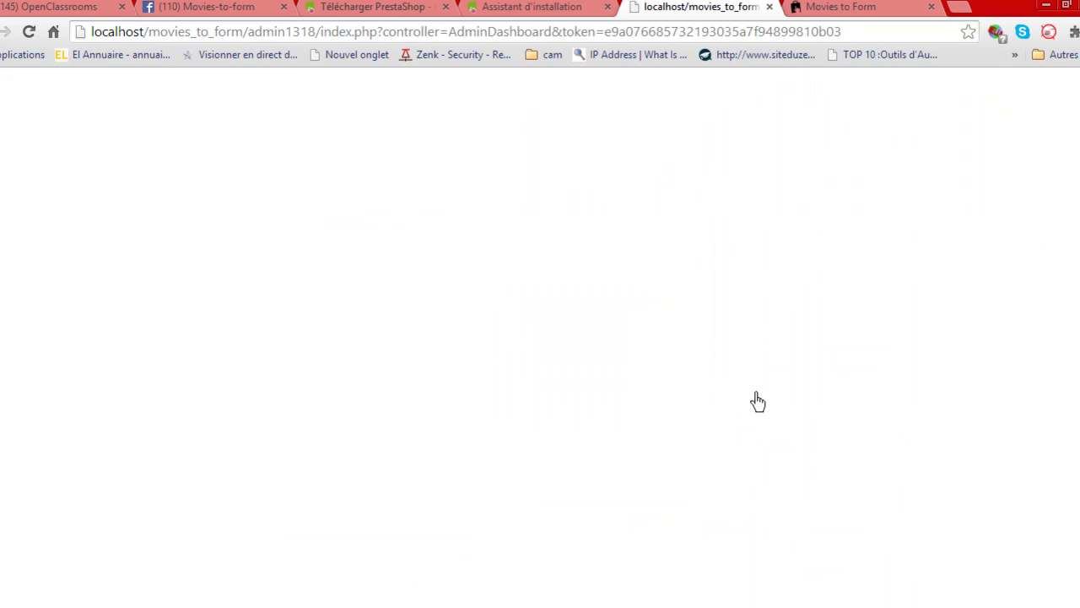
{"action": "left_click", "coordinate": [858, 8]}
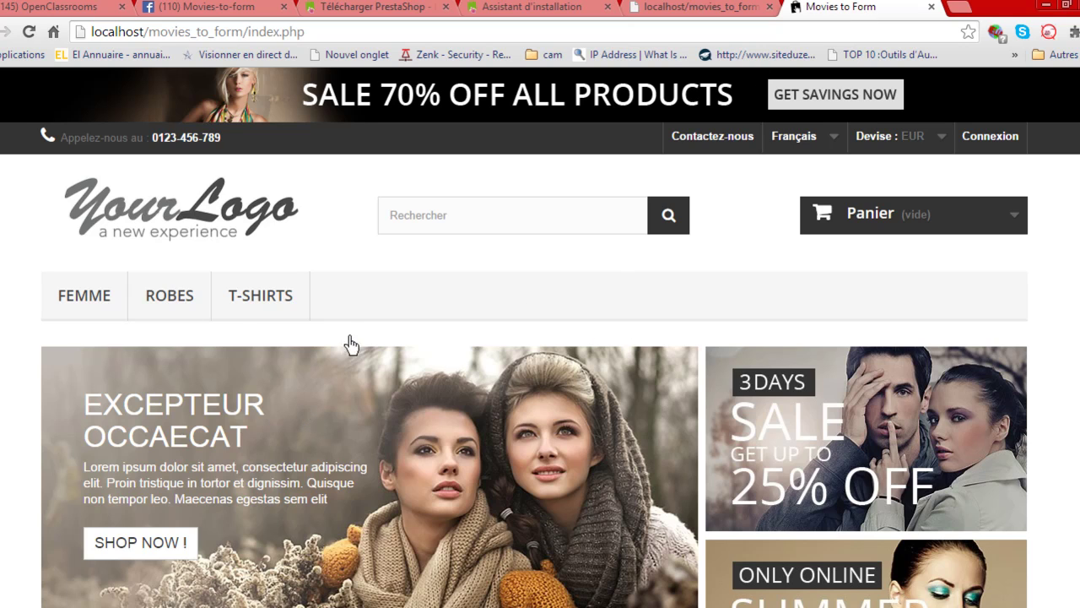
{"action": "scroll", "coordinate": [334, 352], "scroll_direction": "down", "scroll_amount": 3}
{"action": "scroll", "coordinate": [344, 351], "scroll_direction": "down", "scroll_amount": 5}
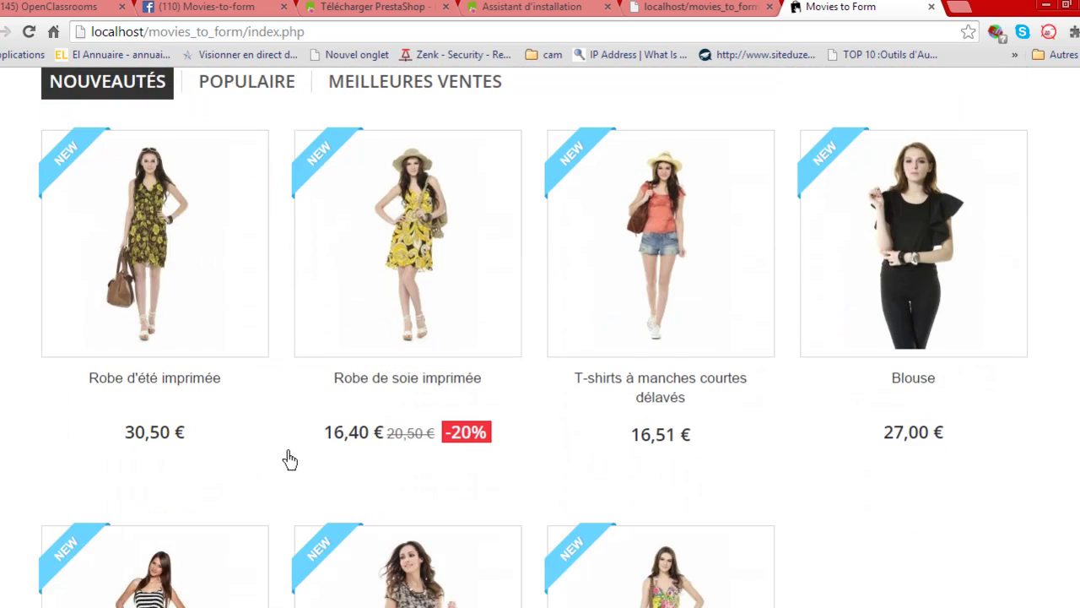
{"action": "scroll", "coordinate": [287, 456], "scroll_direction": "down", "scroll_amount": 2}
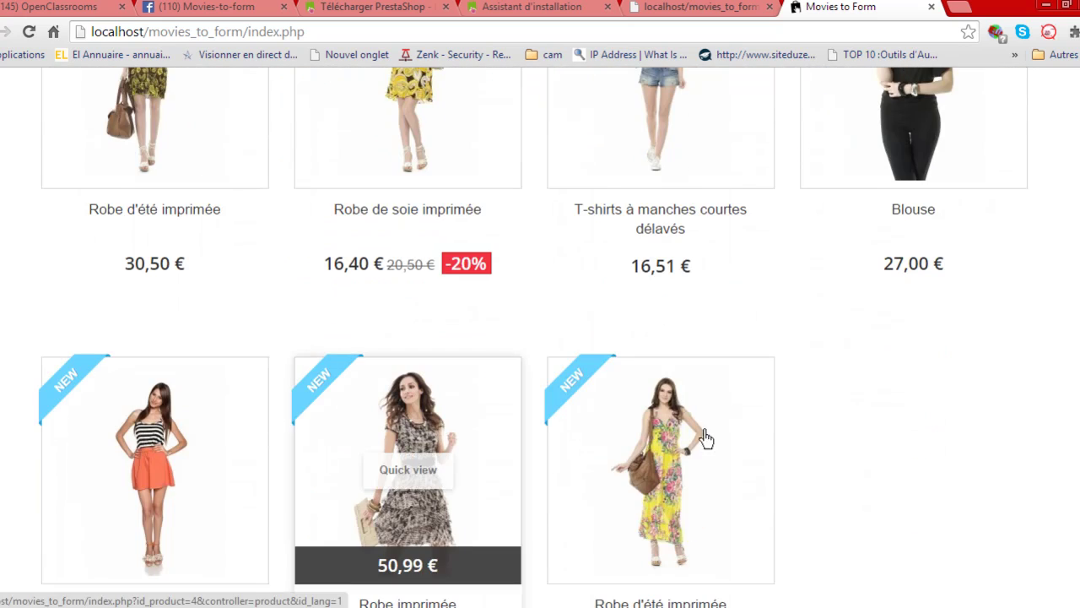
{"action": "scroll", "coordinate": [519, 398], "scroll_direction": "down", "scroll_amount": 1}
{"action": "scroll", "coordinate": [513, 418], "scroll_direction": "down", "scroll_amount": 2}
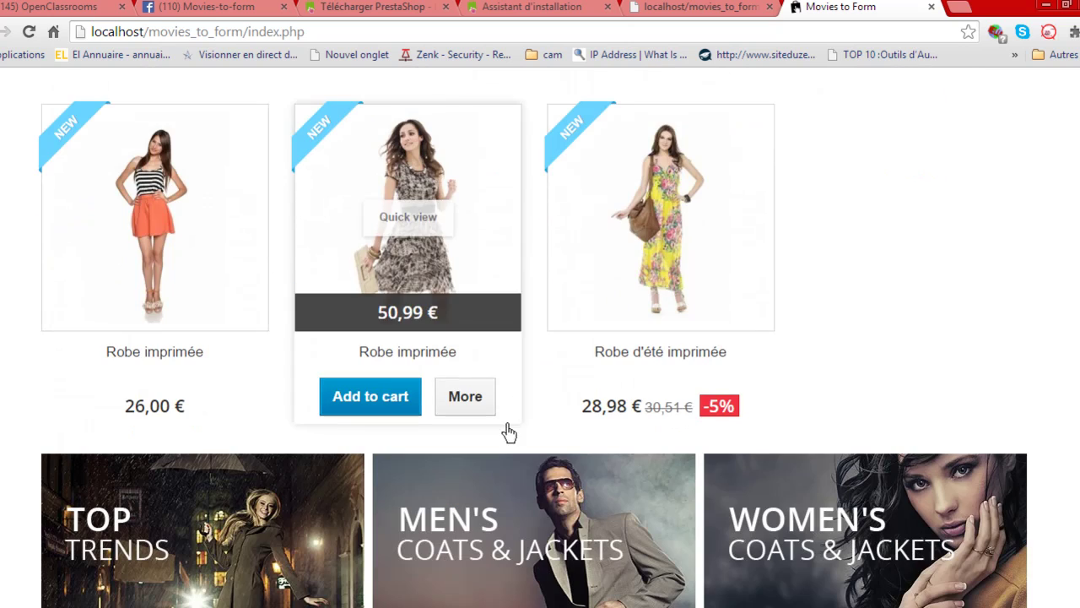
{"action": "scroll", "coordinate": [540, 453], "scroll_direction": "up", "scroll_amount": 4}
{"action": "scroll", "coordinate": [537, 453], "scroll_direction": "up", "scroll_amount": 10}
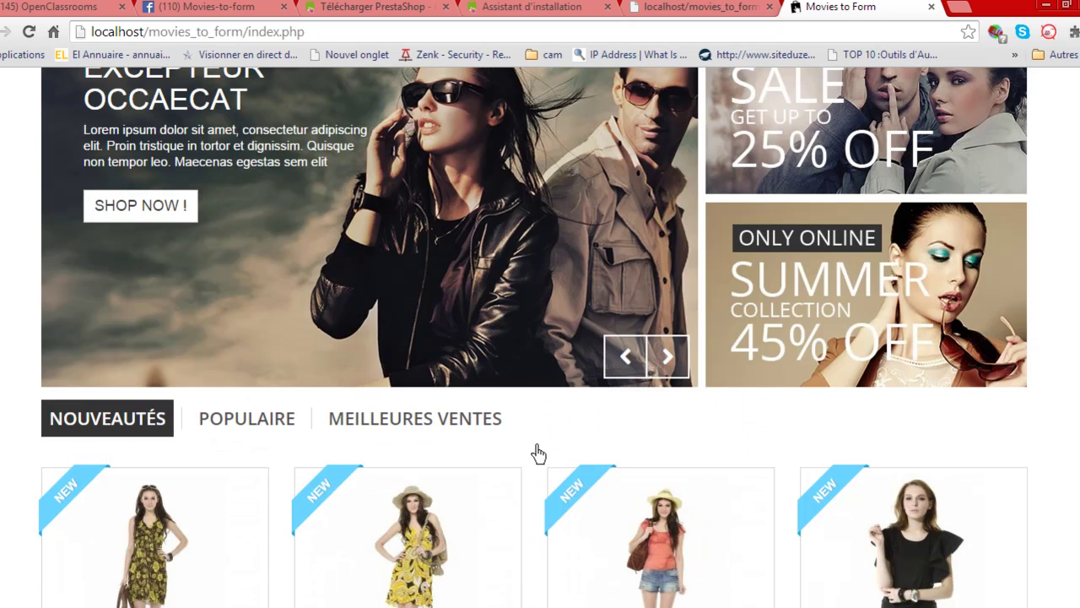
Reload the admin dashboard address, switching between admin and storefront tabs while it loads.
{"action": "left_click", "coordinate": [707, 10]}
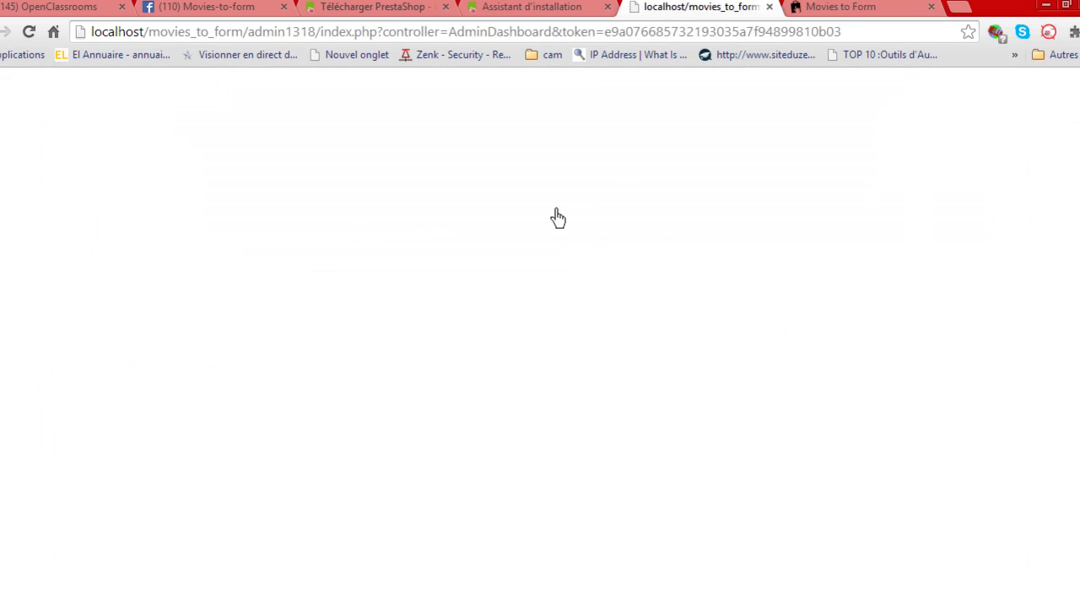
{"action": "left_click", "coordinate": [846, 39]}
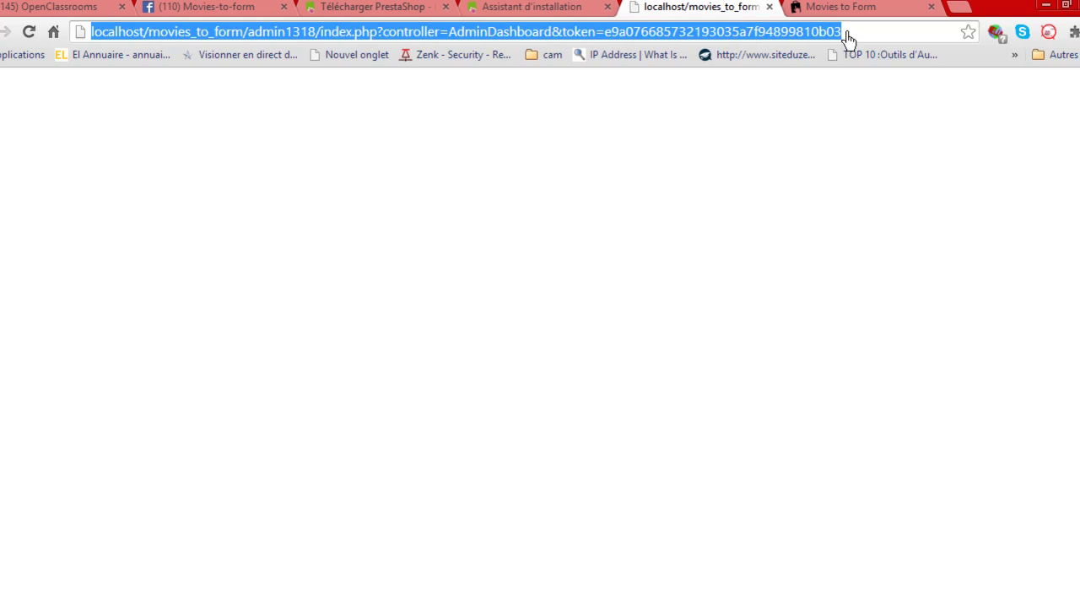
{"action": "key", "text": "Return"}
{"action": "left_click", "coordinate": [847, 9]}
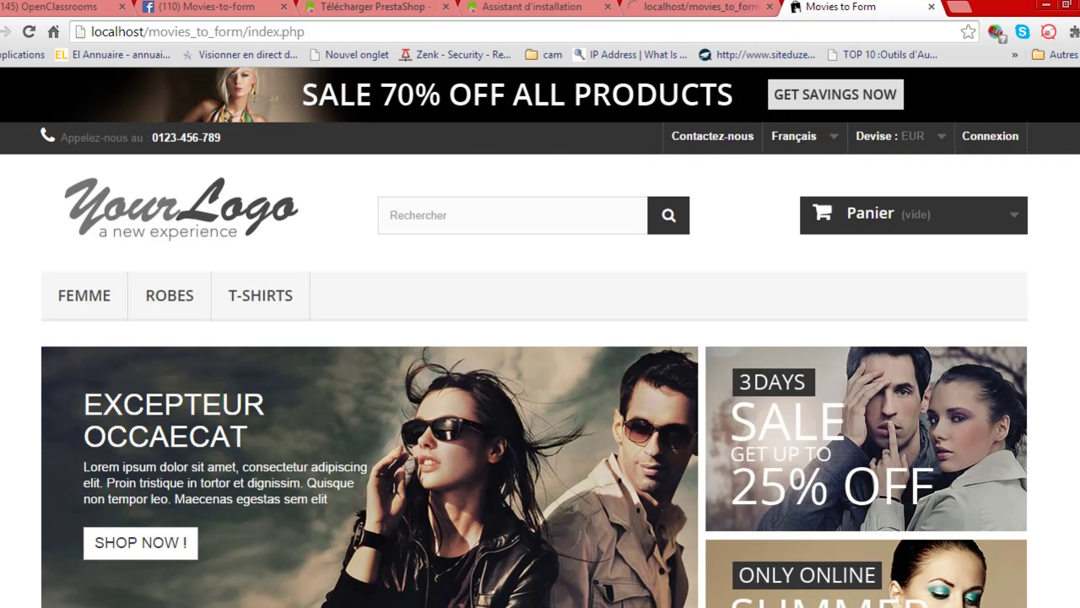
{"action": "left_click", "coordinate": [709, 10]}
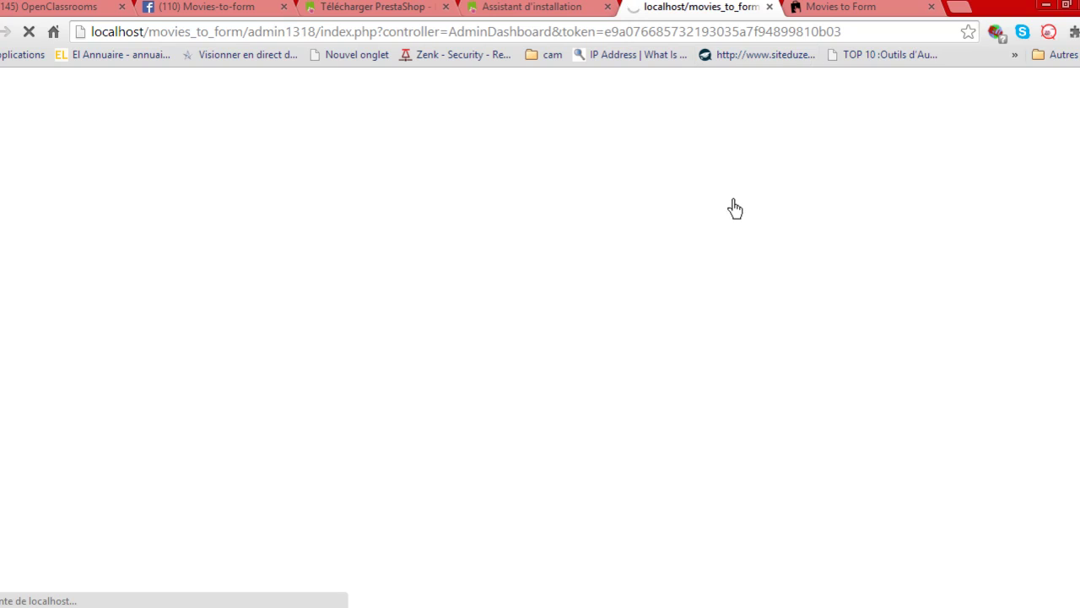
{"action": "left_click", "coordinate": [845, 10]}
{"action": "left_click", "coordinate": [747, 10]}
{"action": "left_click", "coordinate": [810, 9]}
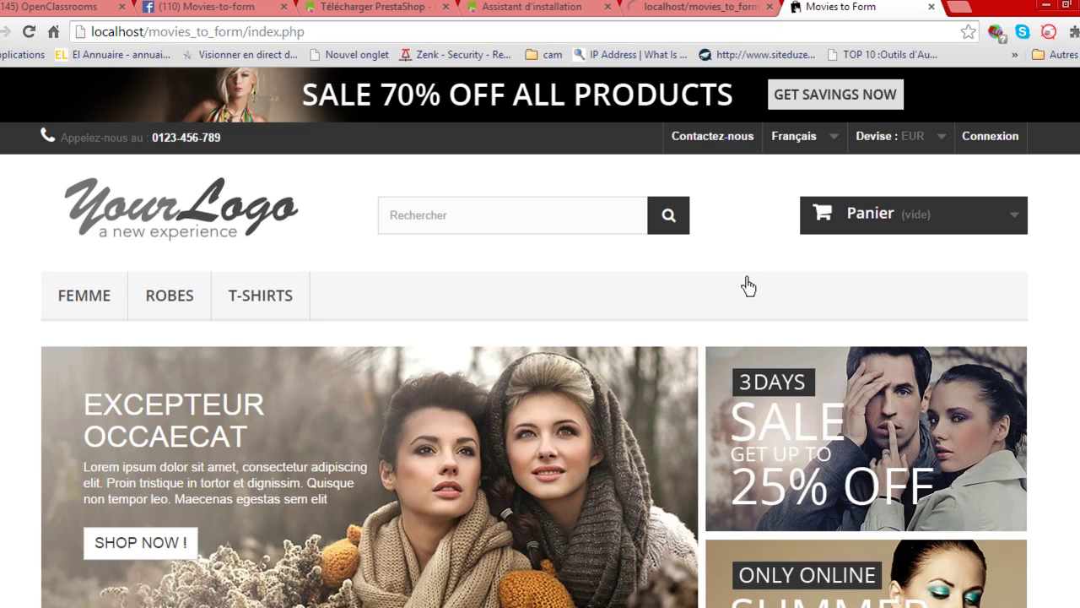
Scroll the storefront, check the loaded Tableau de Bord tab, then return to Movies to Form.
{"action": "scroll", "coordinate": [716, 270], "scroll_direction": "down", "scroll_amount": 3}
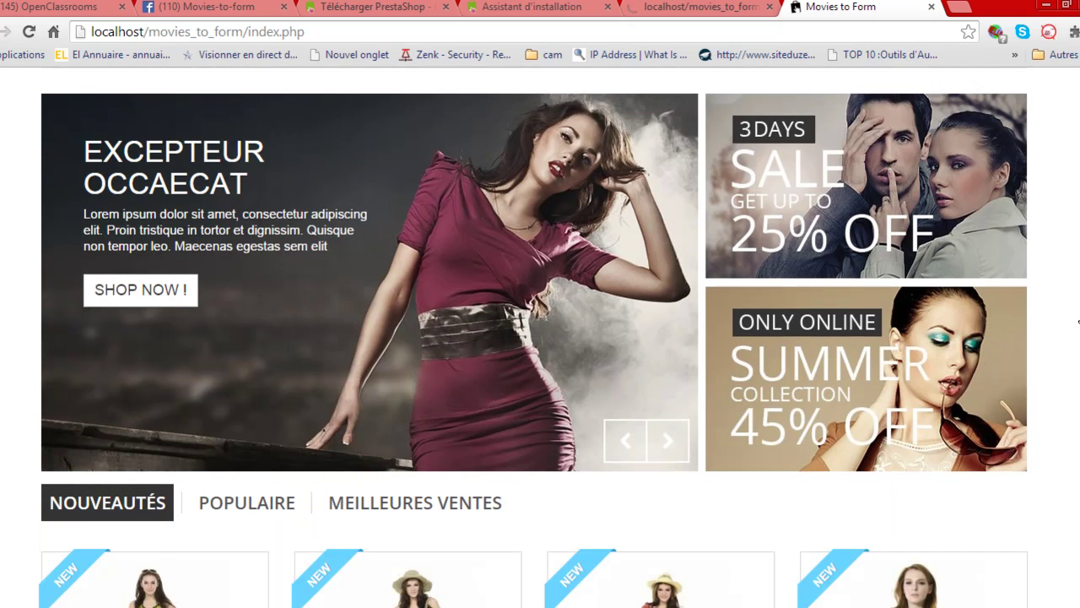
{"action": "scroll", "coordinate": [1065, 333], "scroll_direction": "down", "scroll_amount": 1}
{"action": "scroll", "coordinate": [1064, 335], "scroll_direction": "down", "scroll_amount": 2}
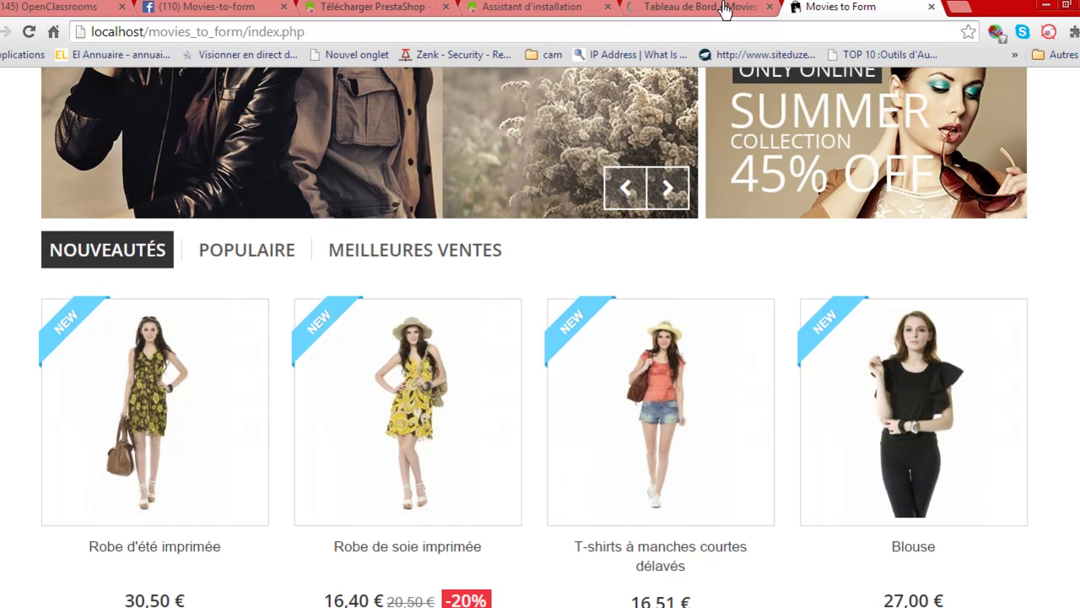
{"action": "left_click", "coordinate": [724, 8]}
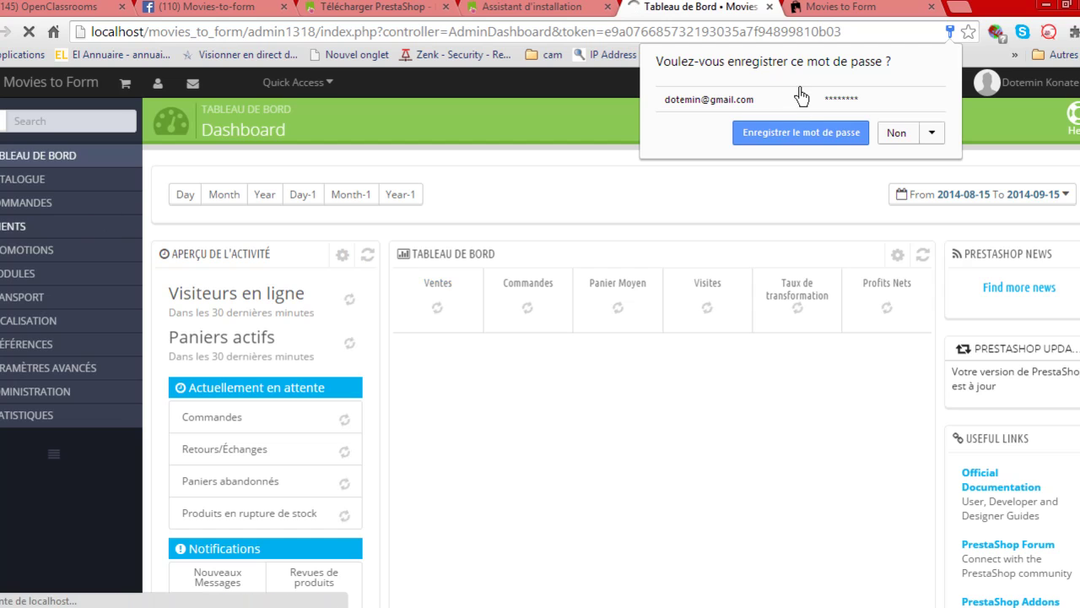
{"action": "left_click", "coordinate": [817, 11]}
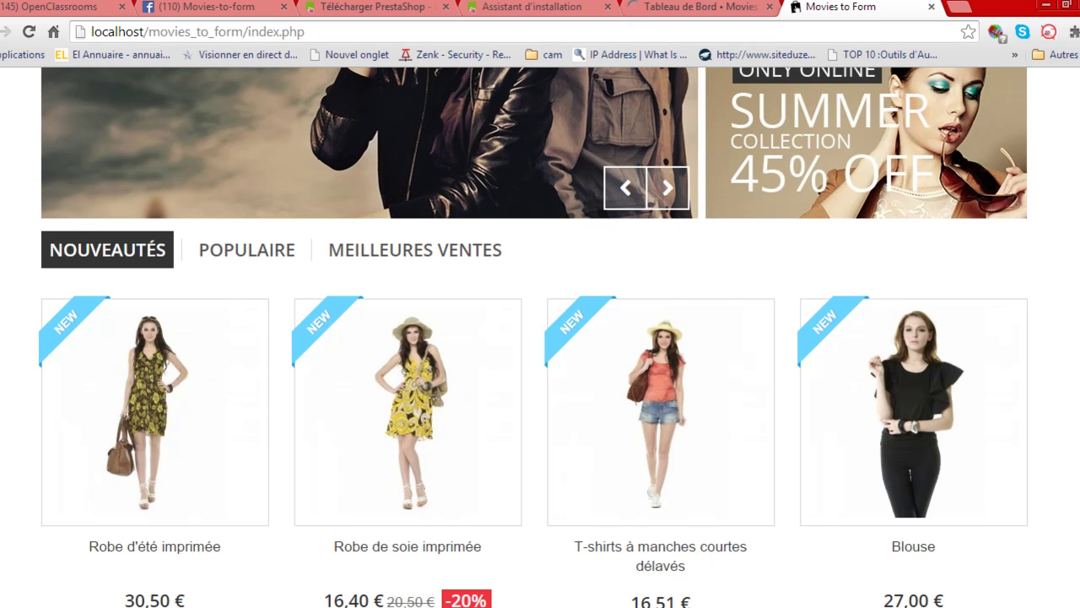
{"action": "scroll", "coordinate": [540, 338], "scroll_direction": "up", "scroll_amount": 6}
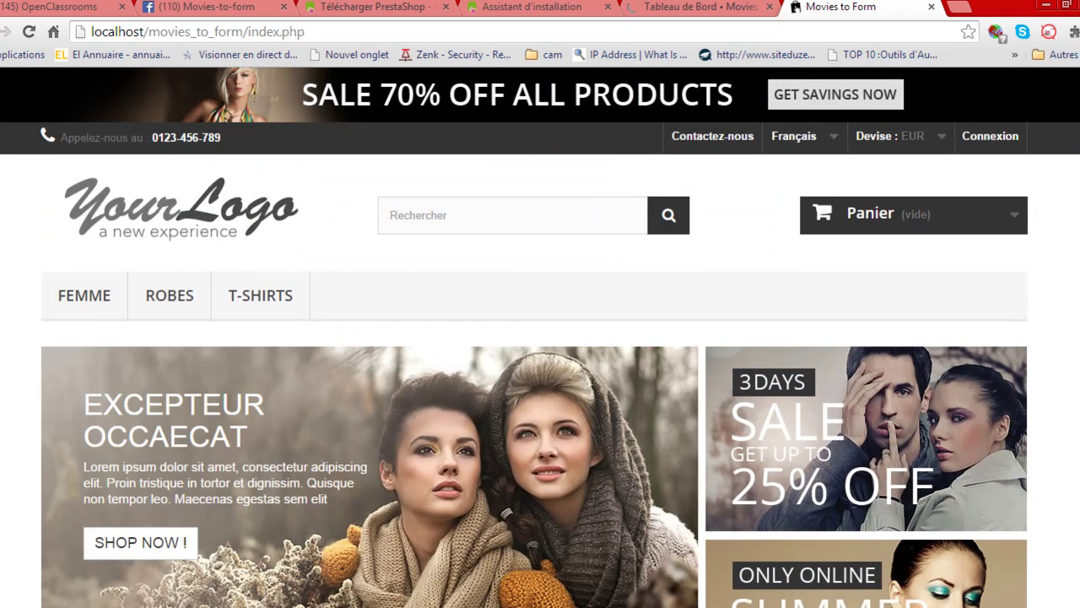
{"action": "scroll", "coordinate": [540, 337], "scroll_direction": "down", "scroll_amount": 3}
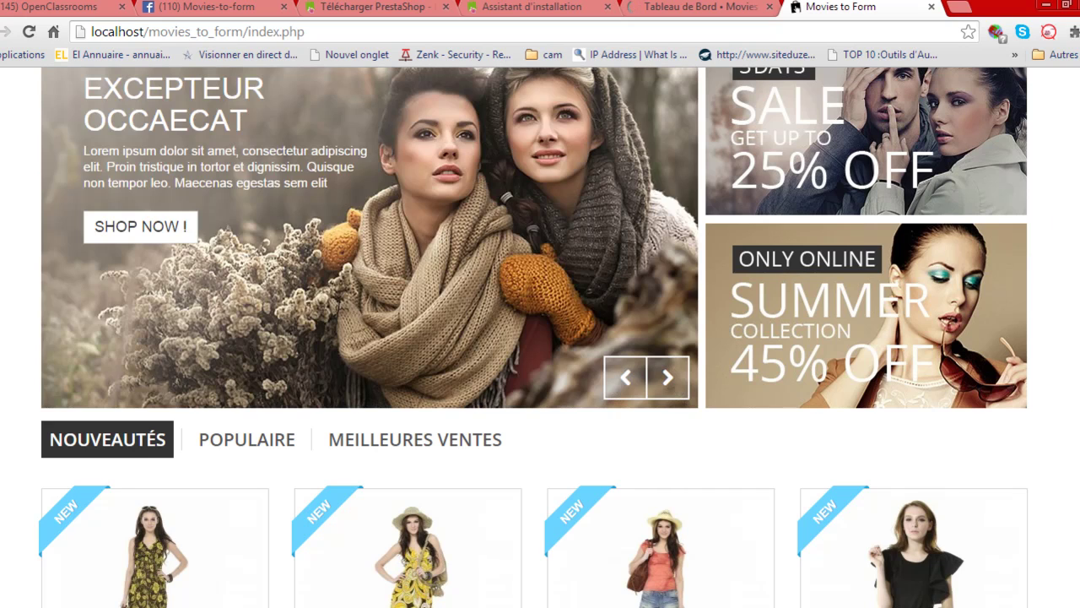
{"action": "scroll", "coordinate": [540, 338], "scroll_direction": "down", "scroll_amount": 2}
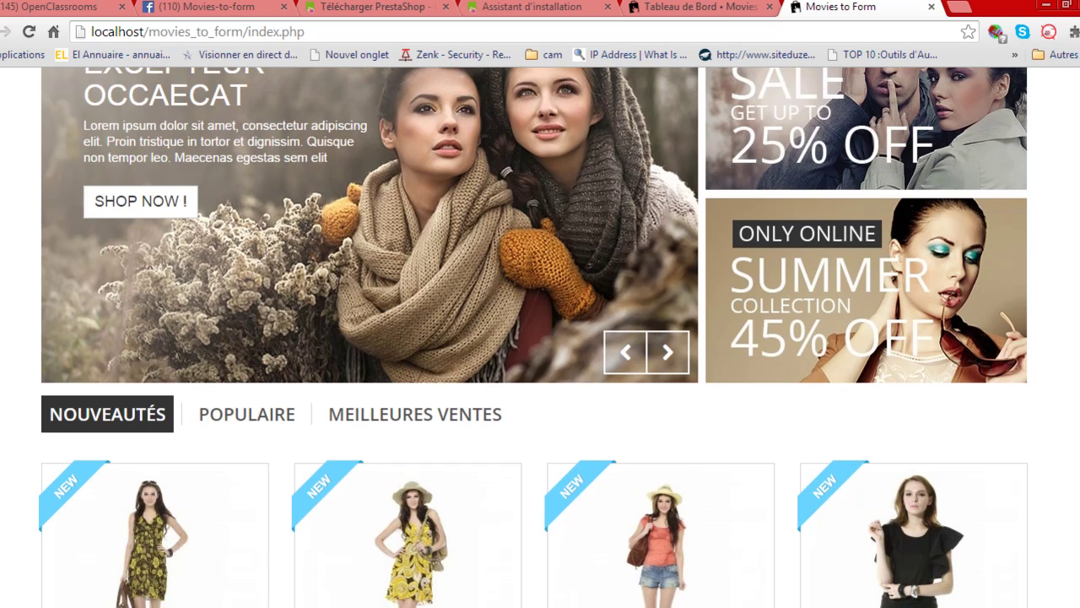
{"action": "scroll", "coordinate": [1078, 238], "scroll_direction": "down", "scroll_amount": 1}
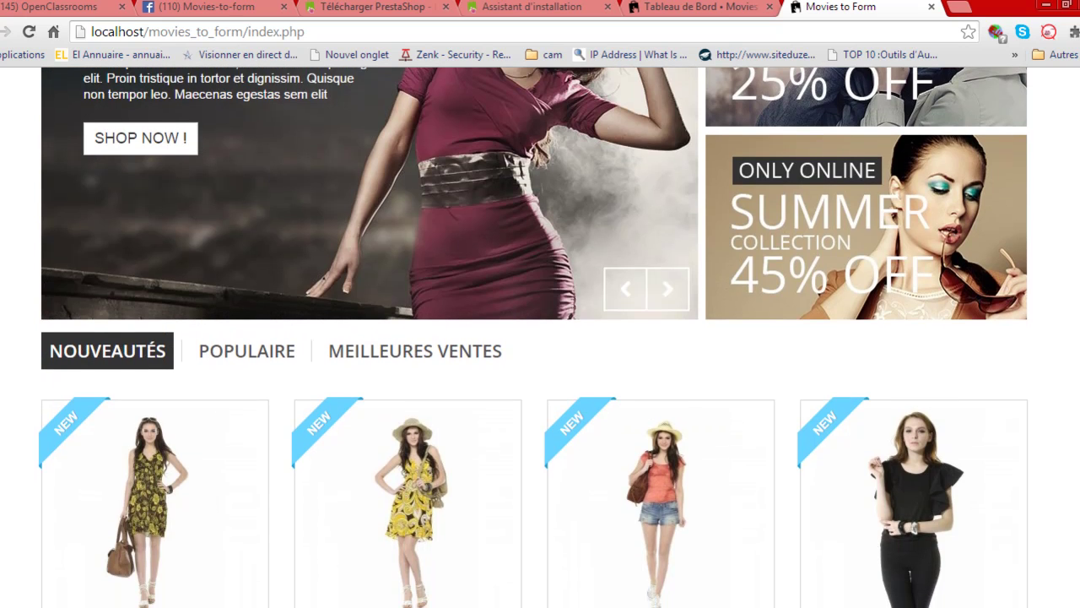